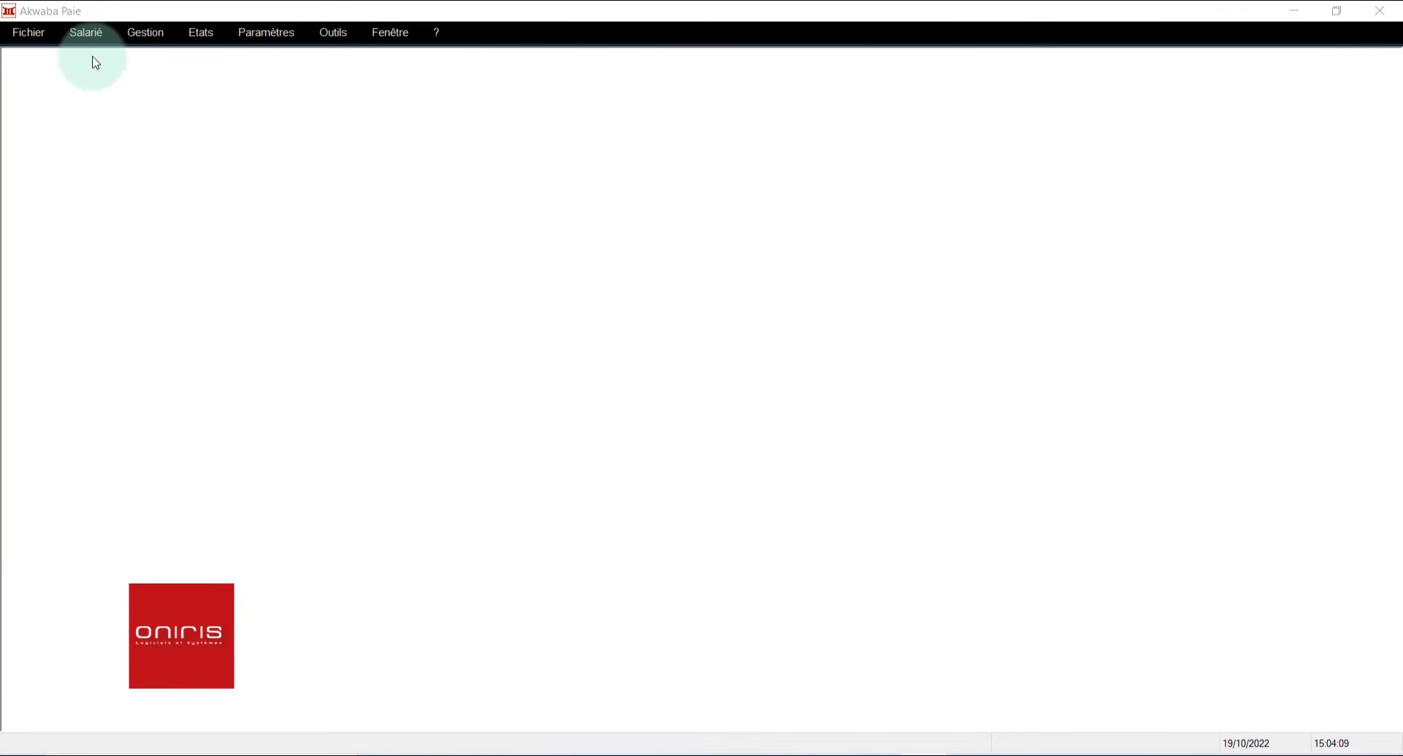
Search the employee records by surname and open the record of the matching employee whose function is Analyste programmeur
left_click(86, 32)
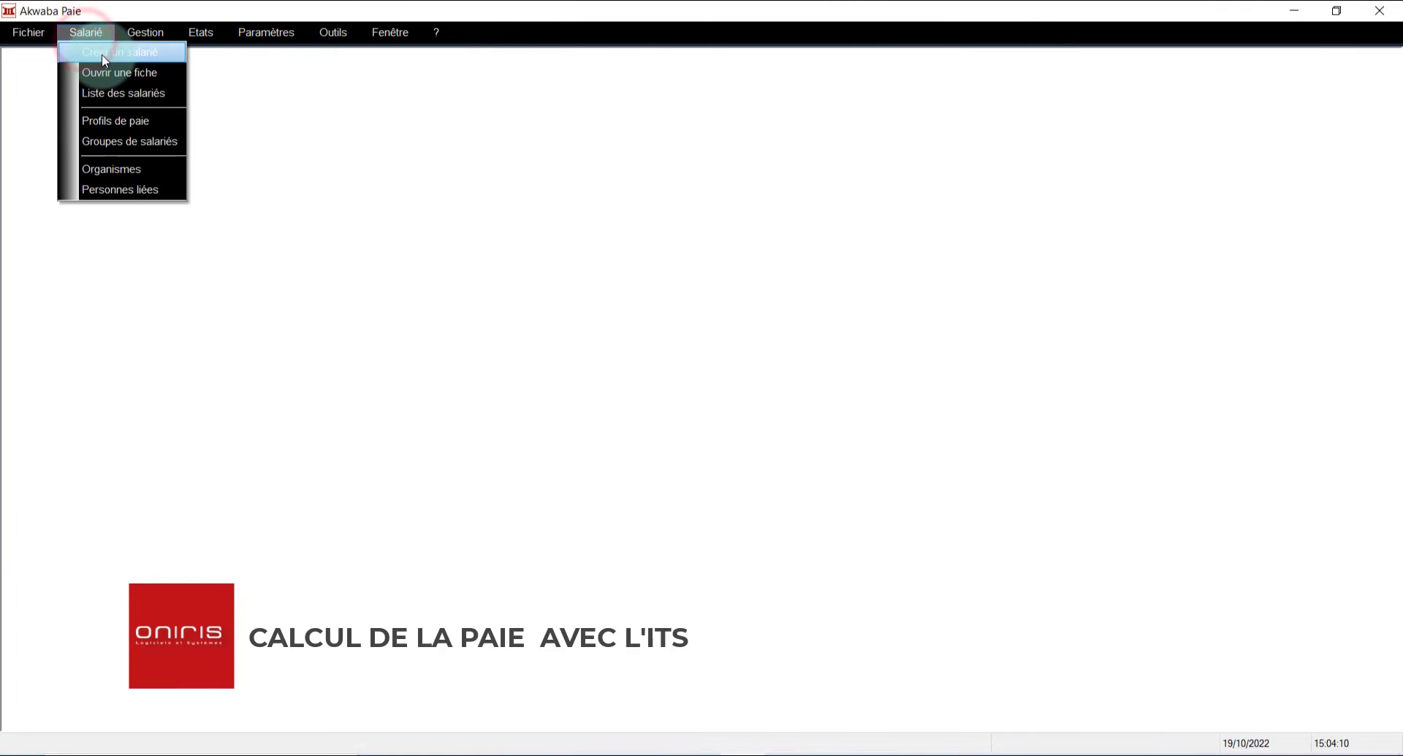
left_click(104, 75)
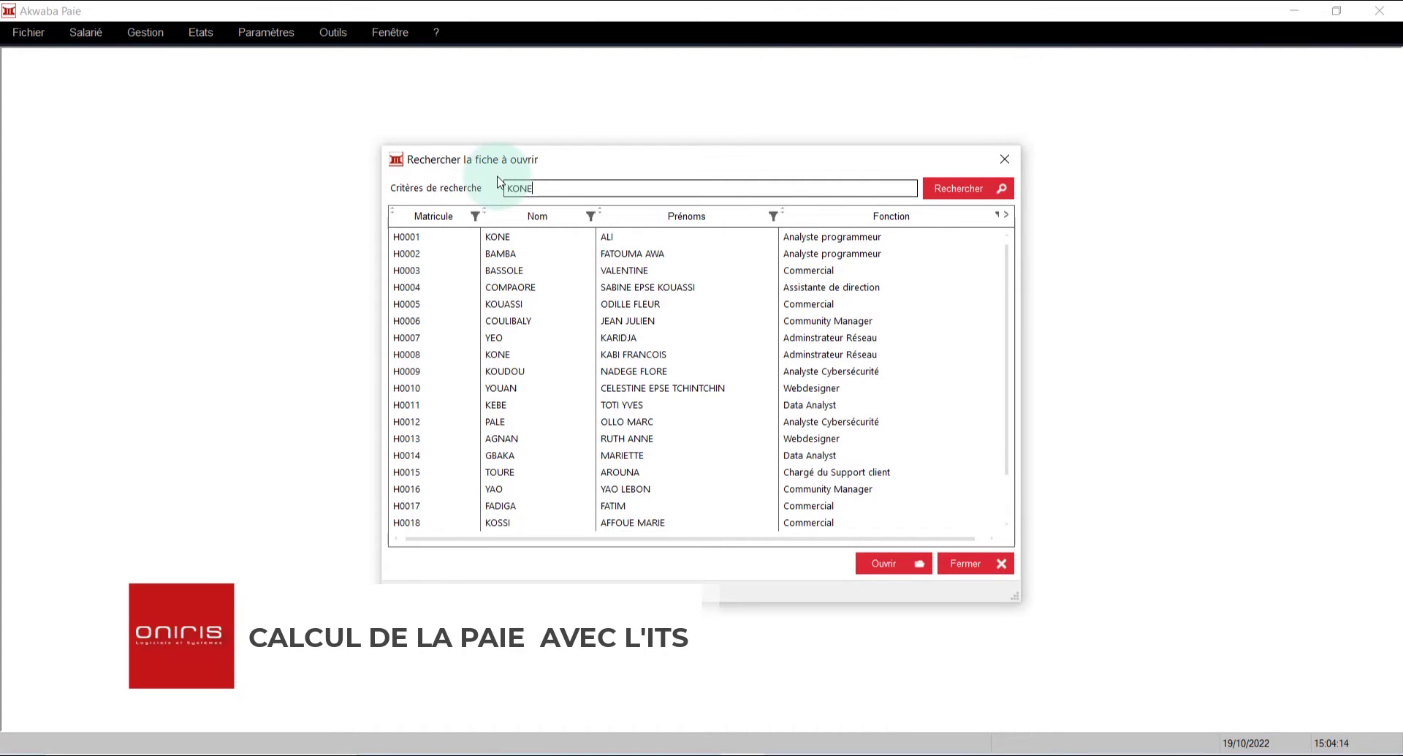
key("Return")
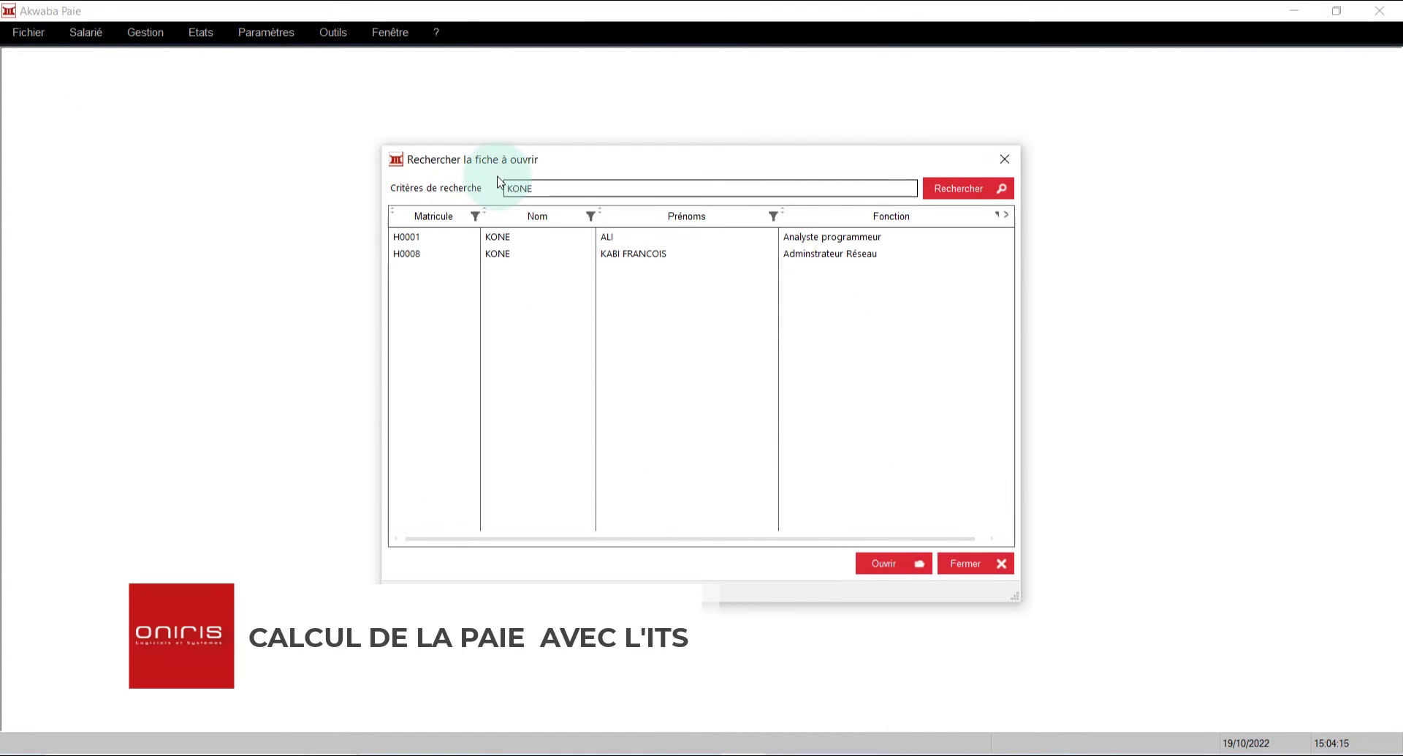
left_click(831, 237)
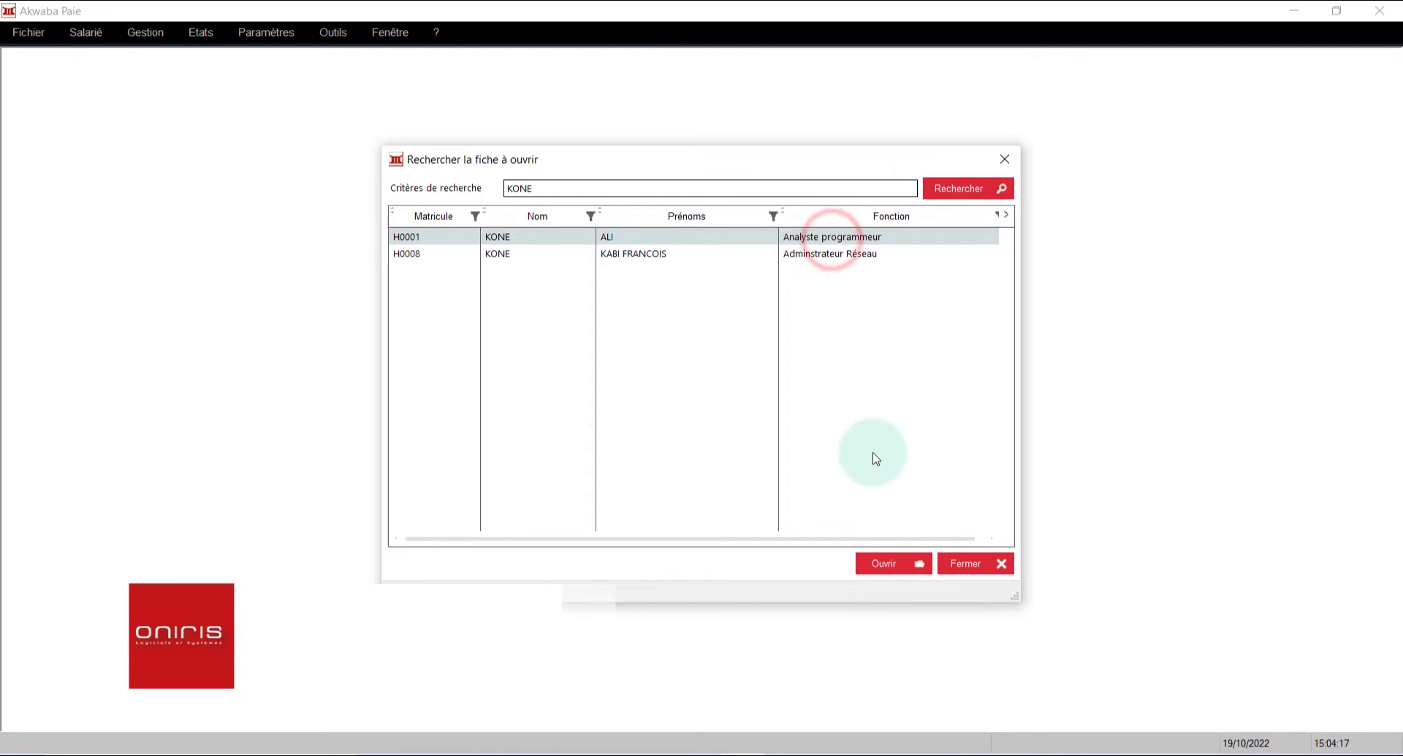
left_click(901, 560)
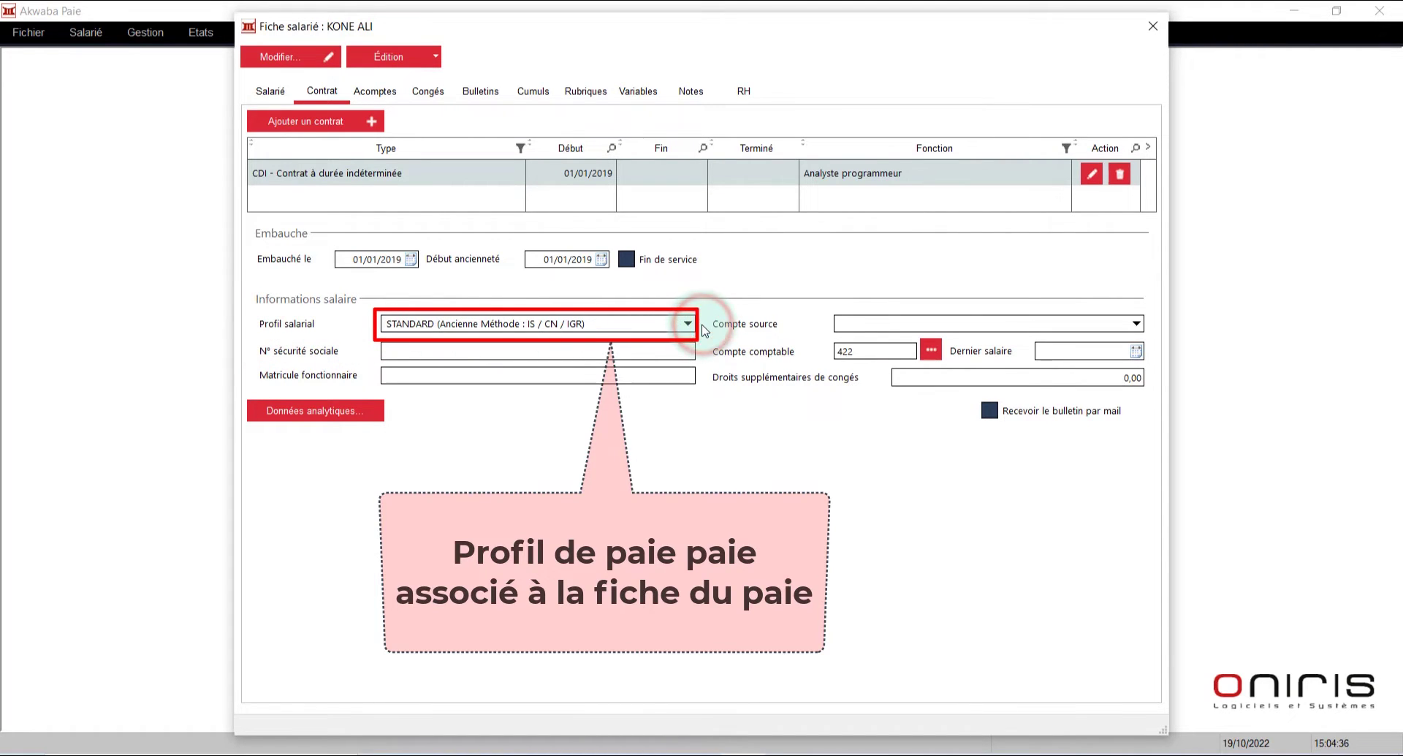
Examine the IS, CN and IGR tax items among the employee's pay rubrics, and close the record and the record search
left_click(589, 95)
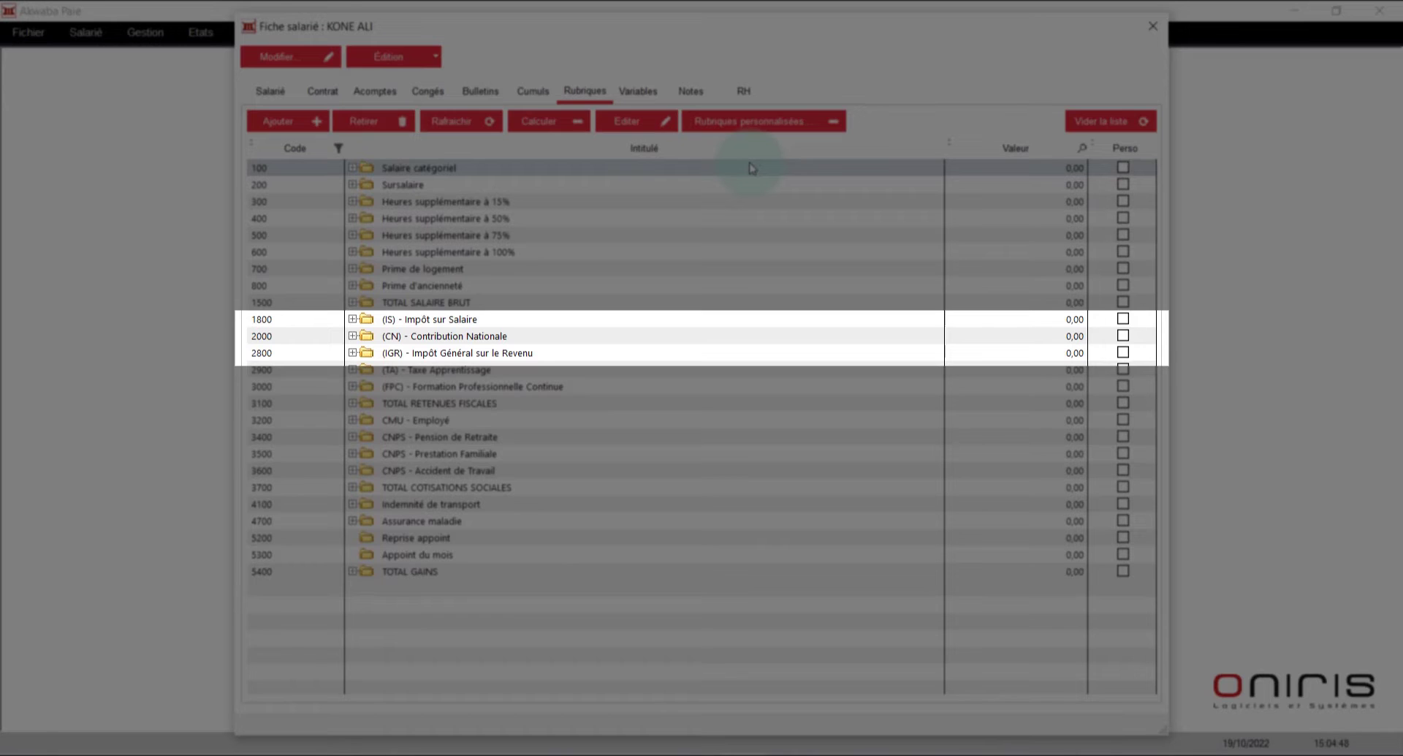
left_click(547, 336)
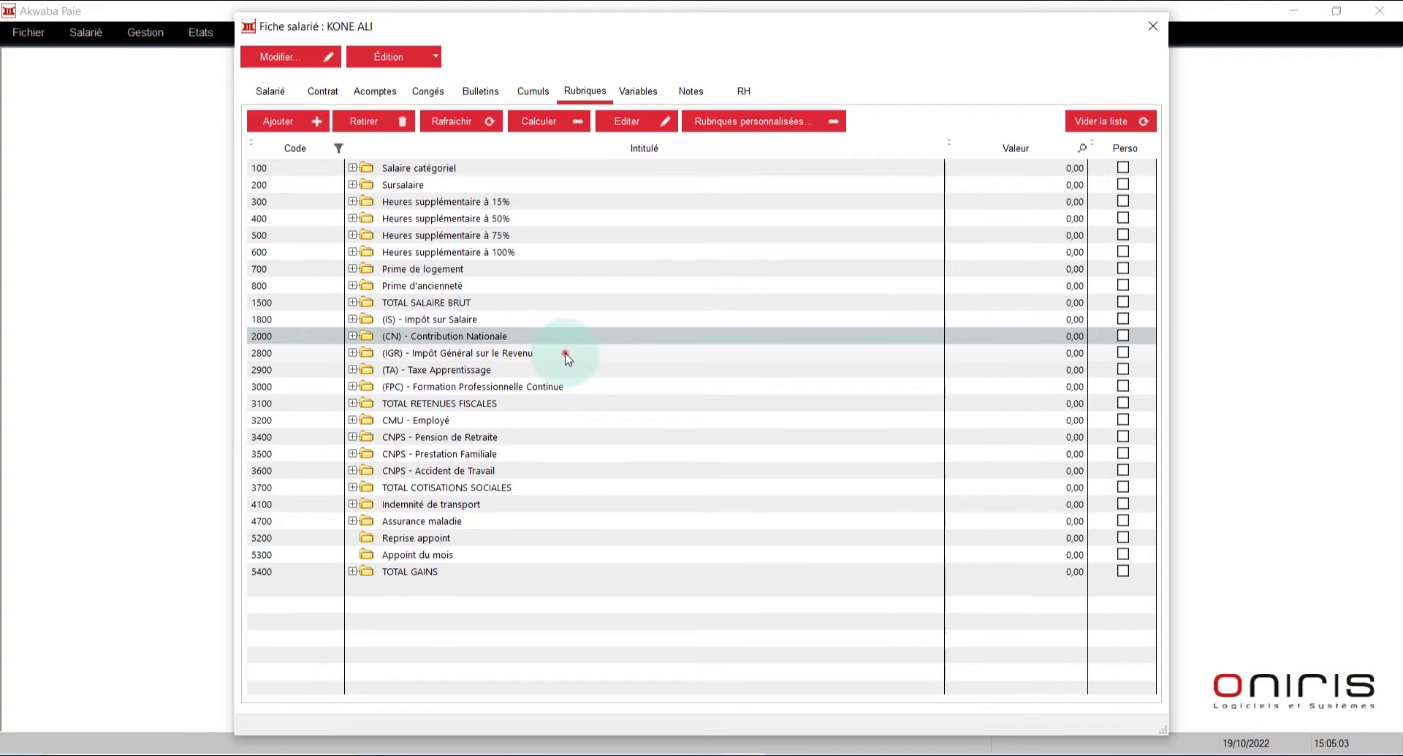
left_click(567, 355)
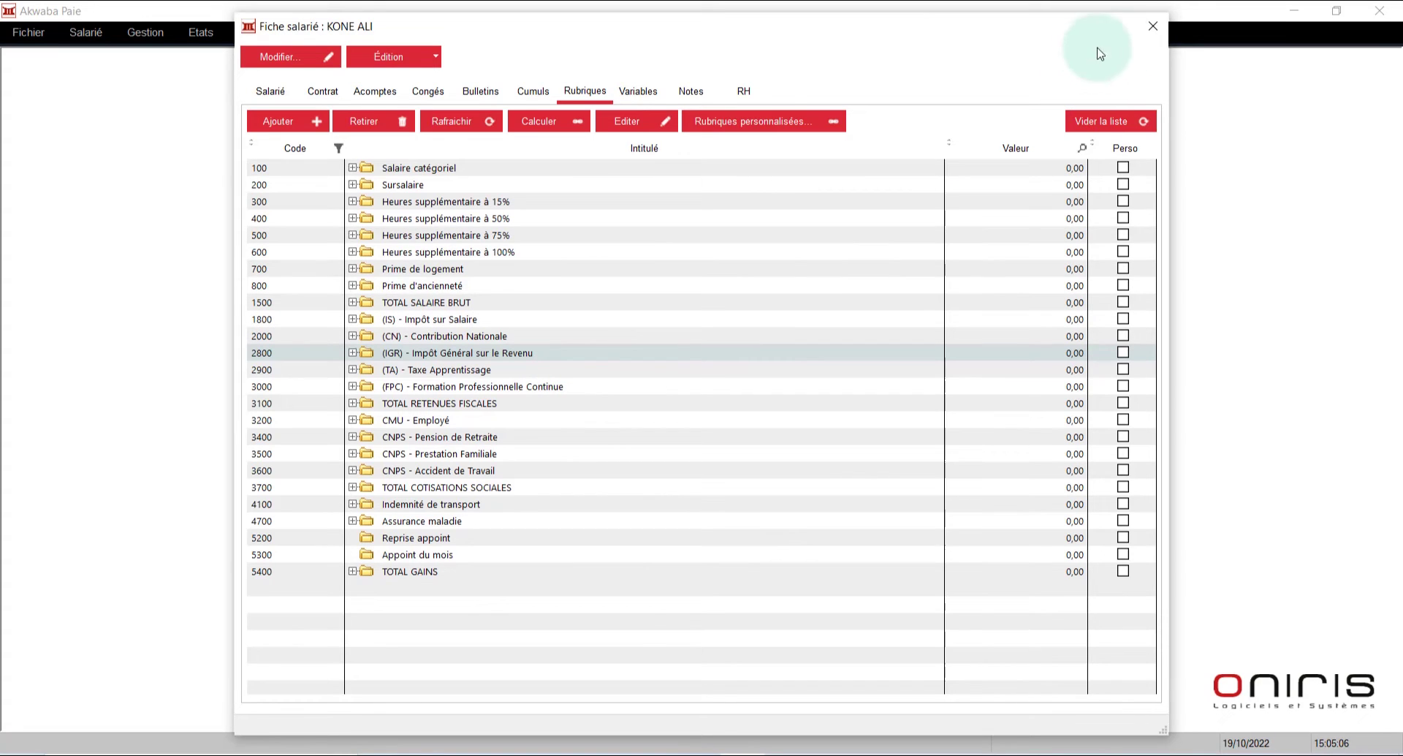
left_click(1151, 30)
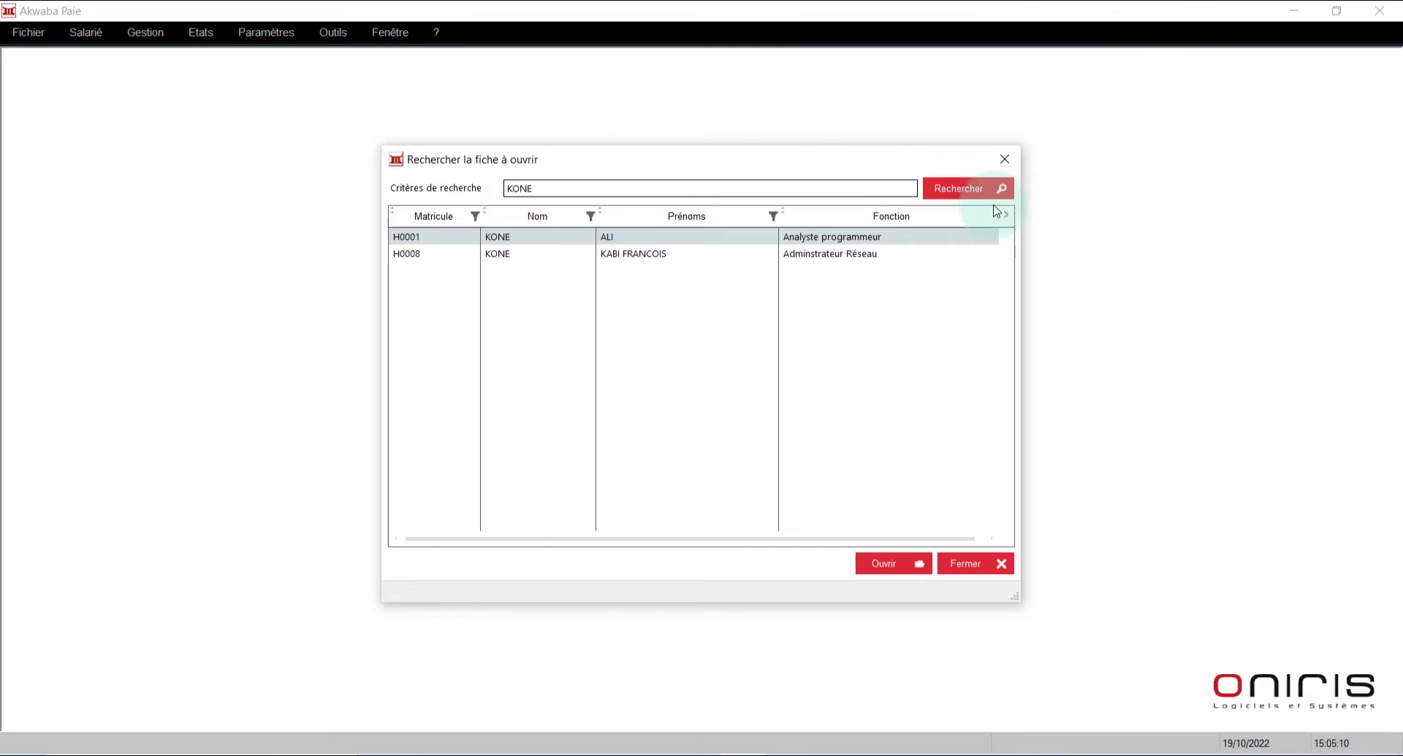
left_click(1007, 160)
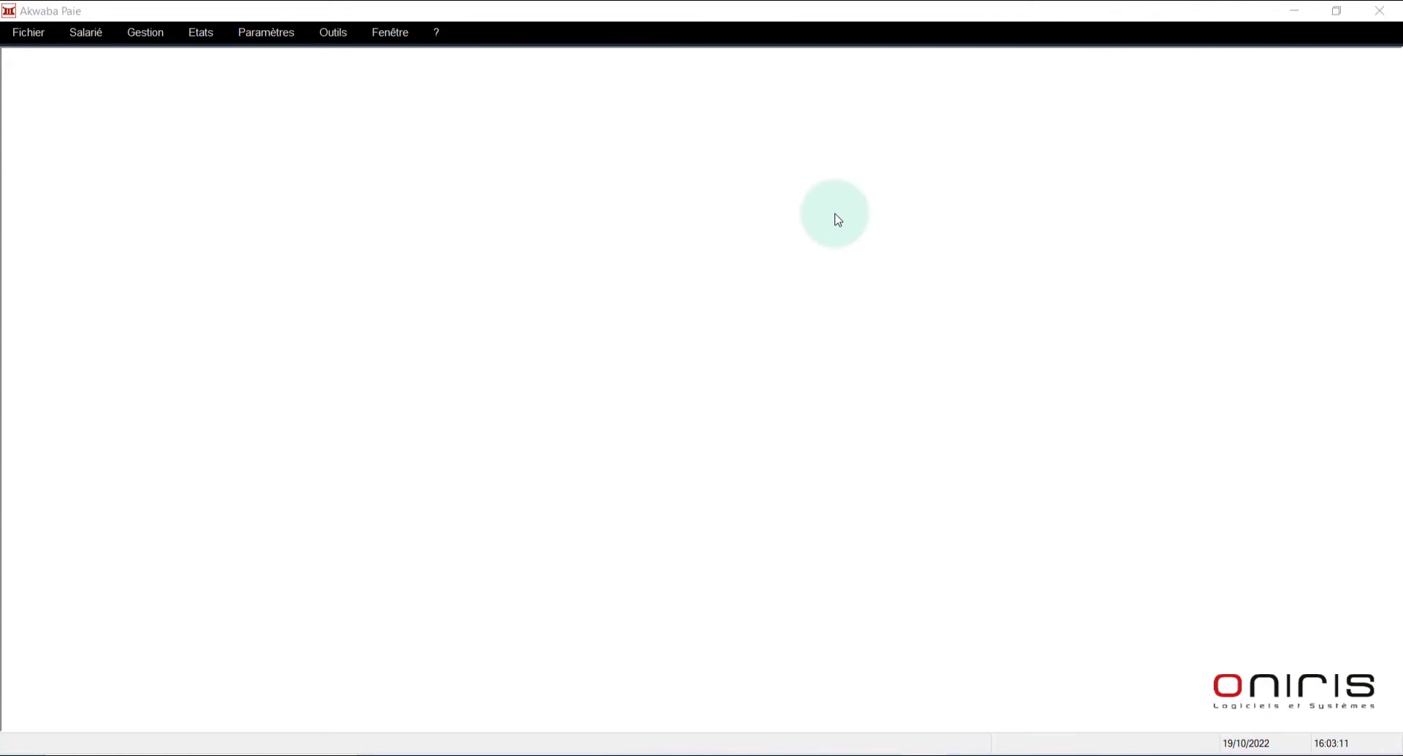
Open the payroll calculation for Janvier 2022 and filter the employees available for insertion by the function Analyste programmeur
left_click(155, 37)
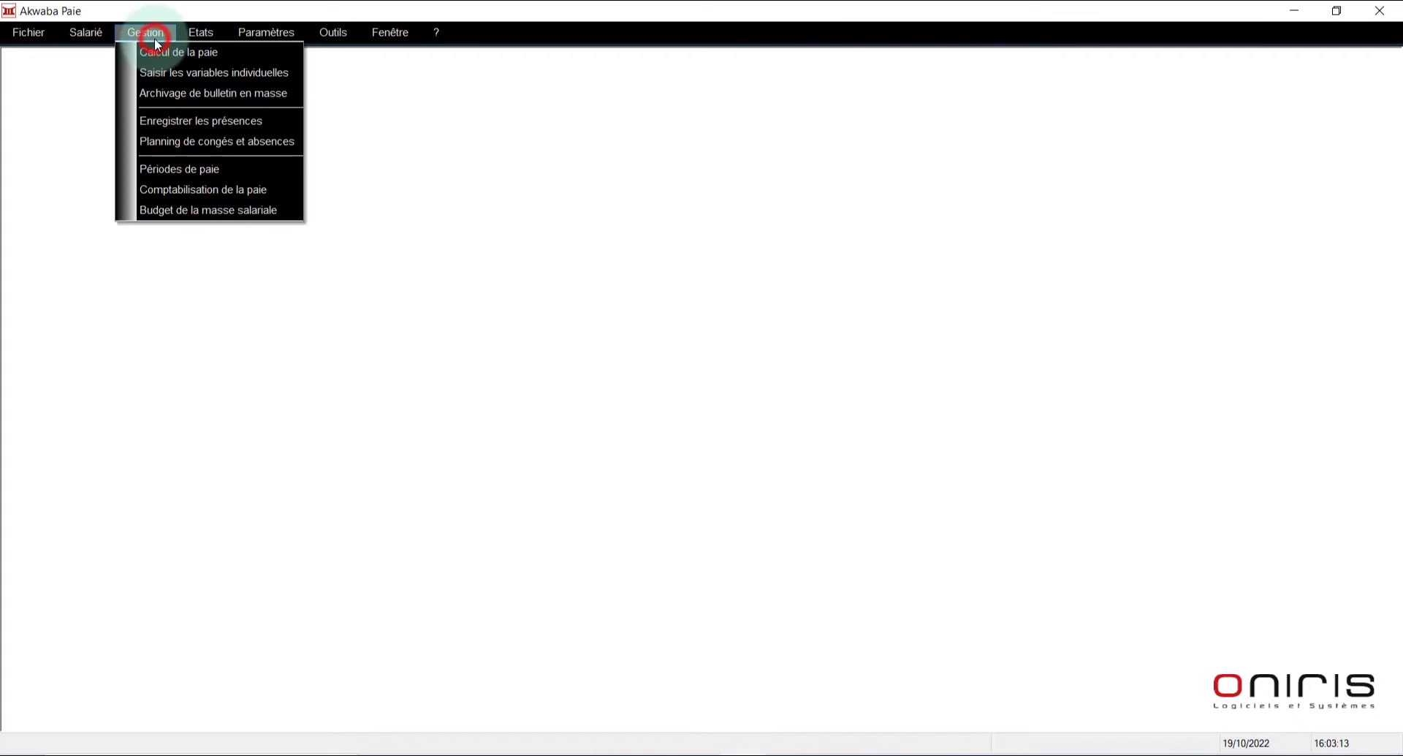
left_click(158, 50)
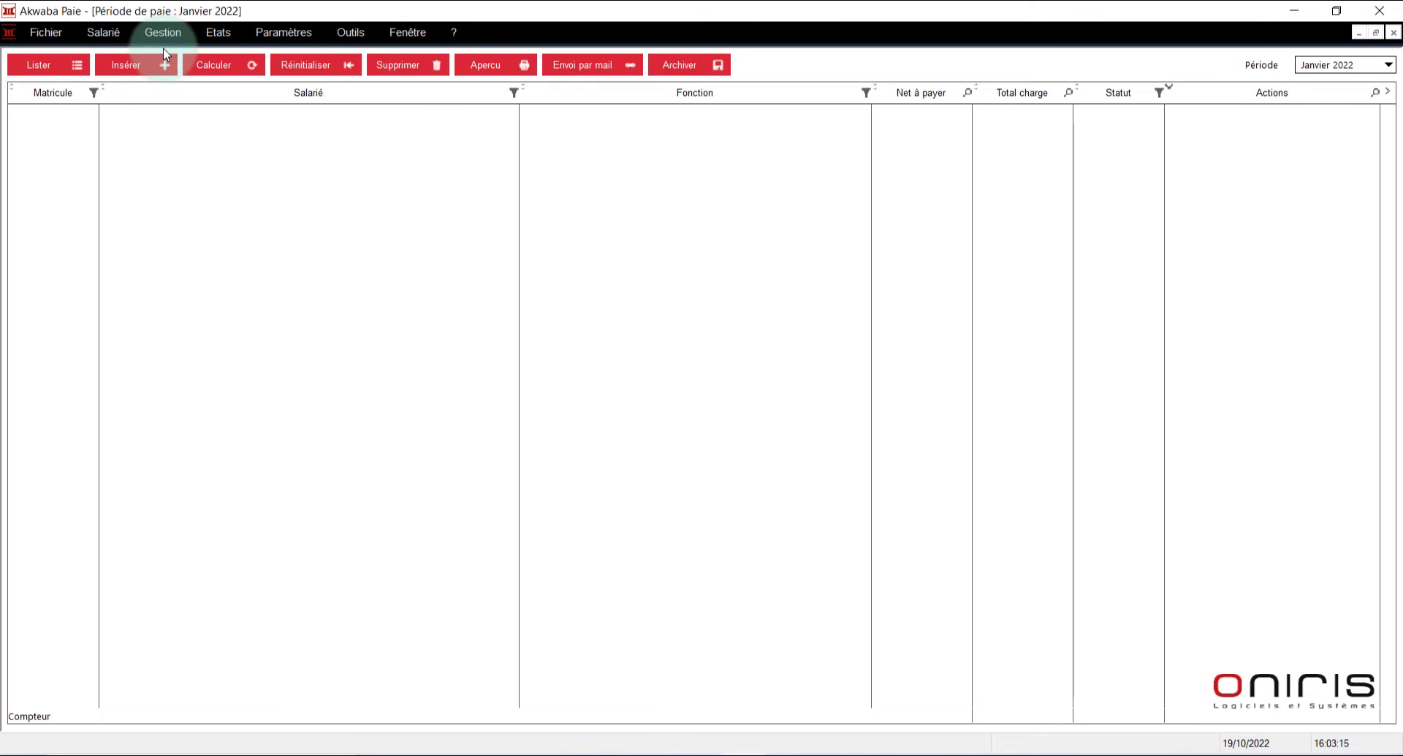
left_click(156, 72)
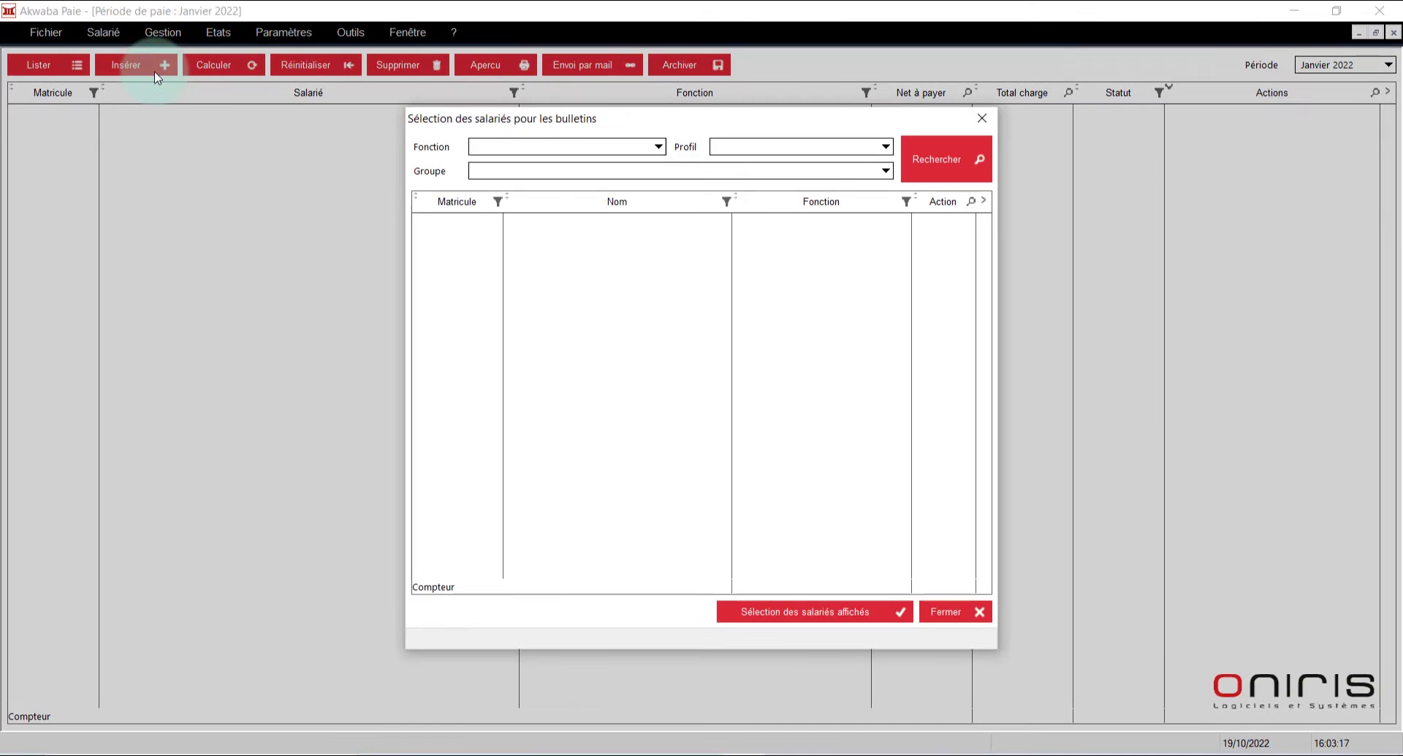
left_click(603, 157)
left_click(602, 158)
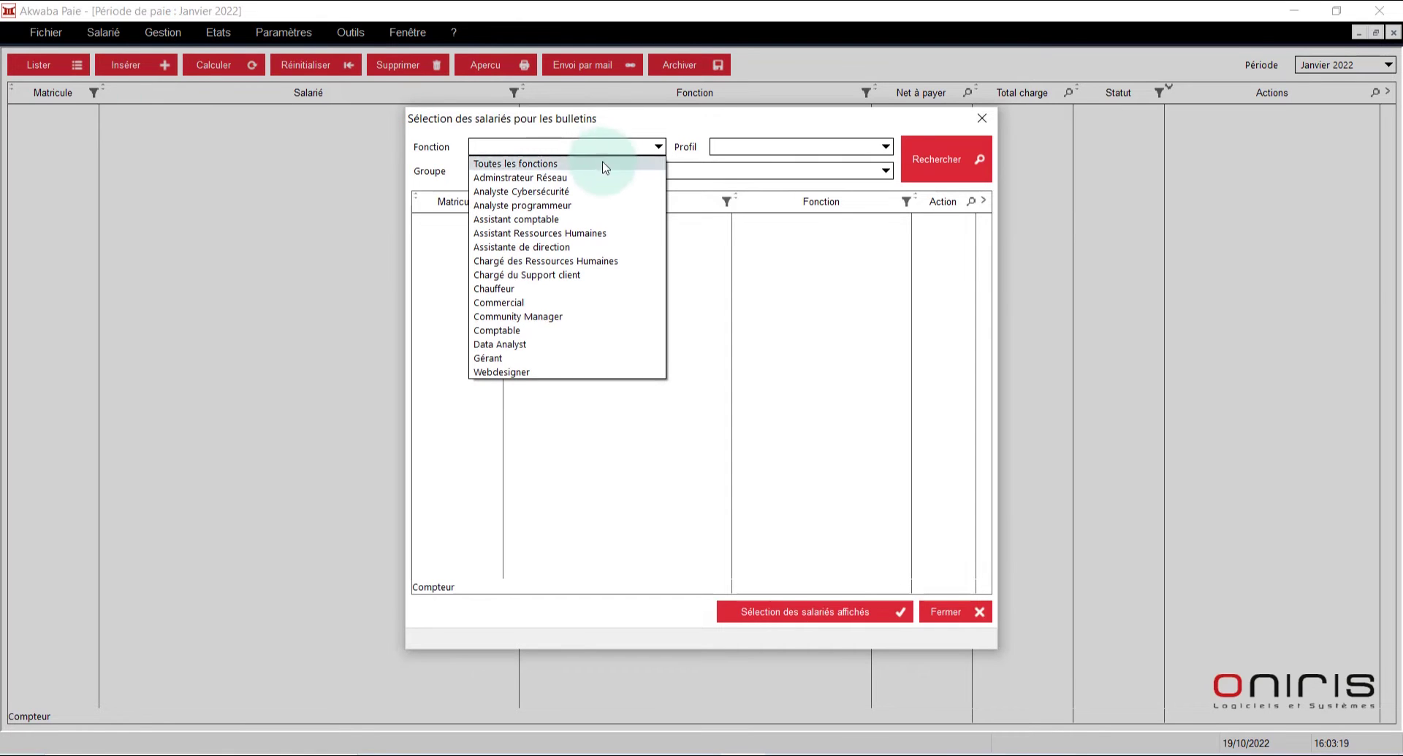
left_click(604, 204)
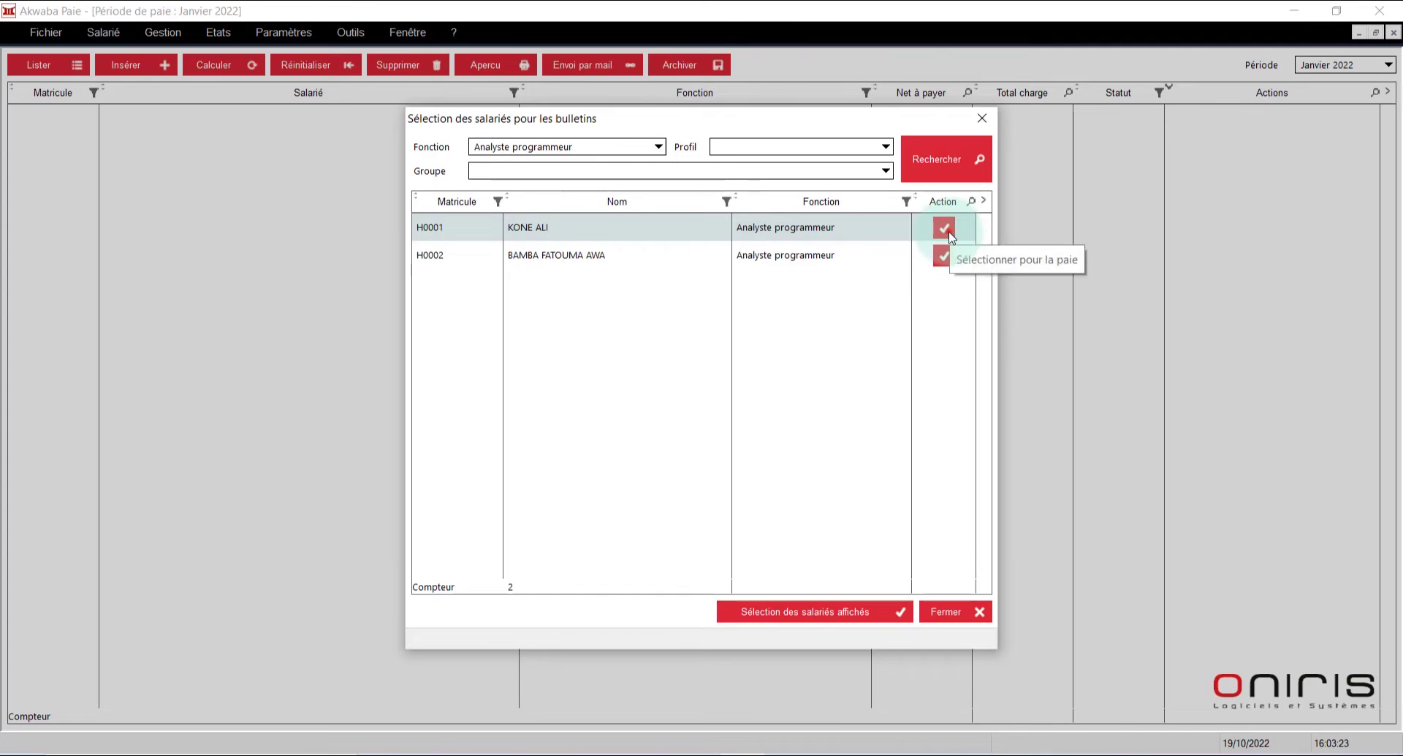
Add the first listed Analyste programmeur to the January 2022 payroll, confirm the selection and close the employee selection
left_click(943, 255)
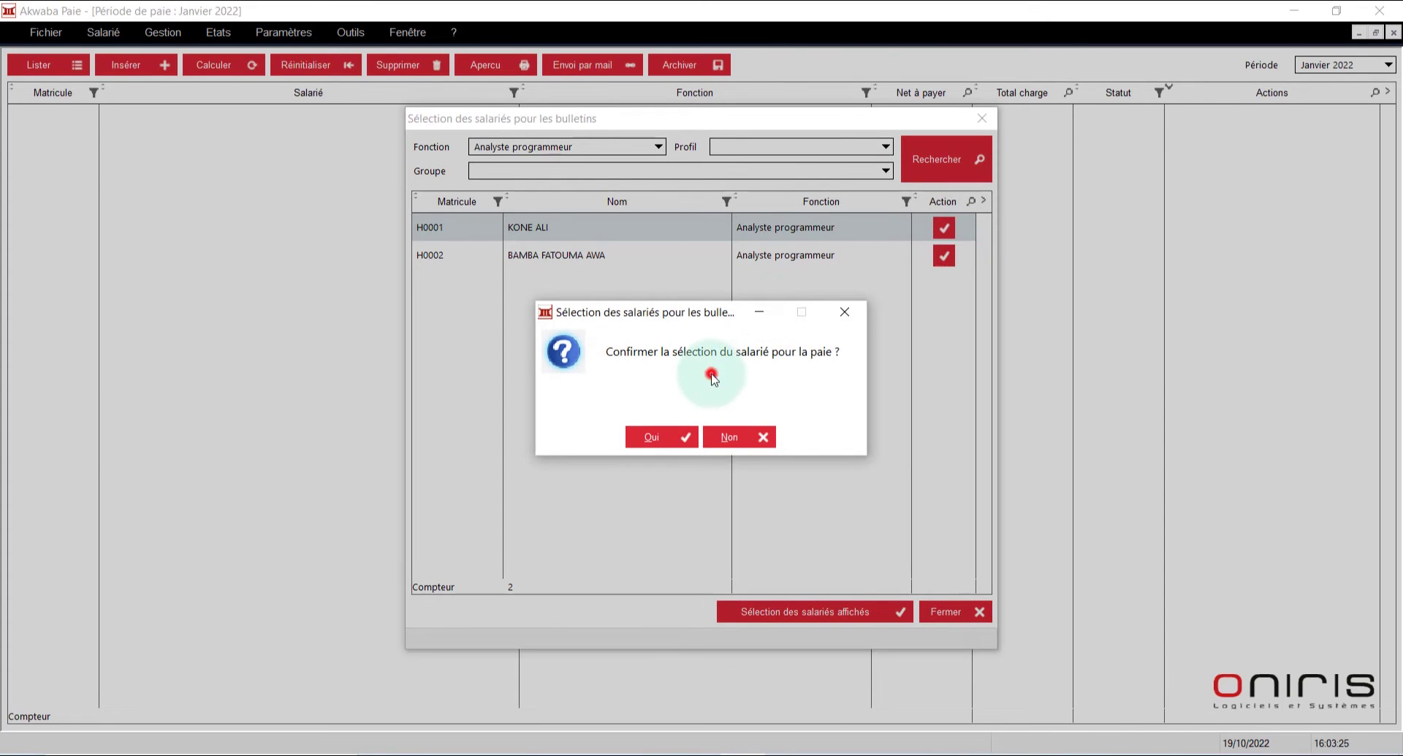
left_click_drag(695, 311, 686, 234)
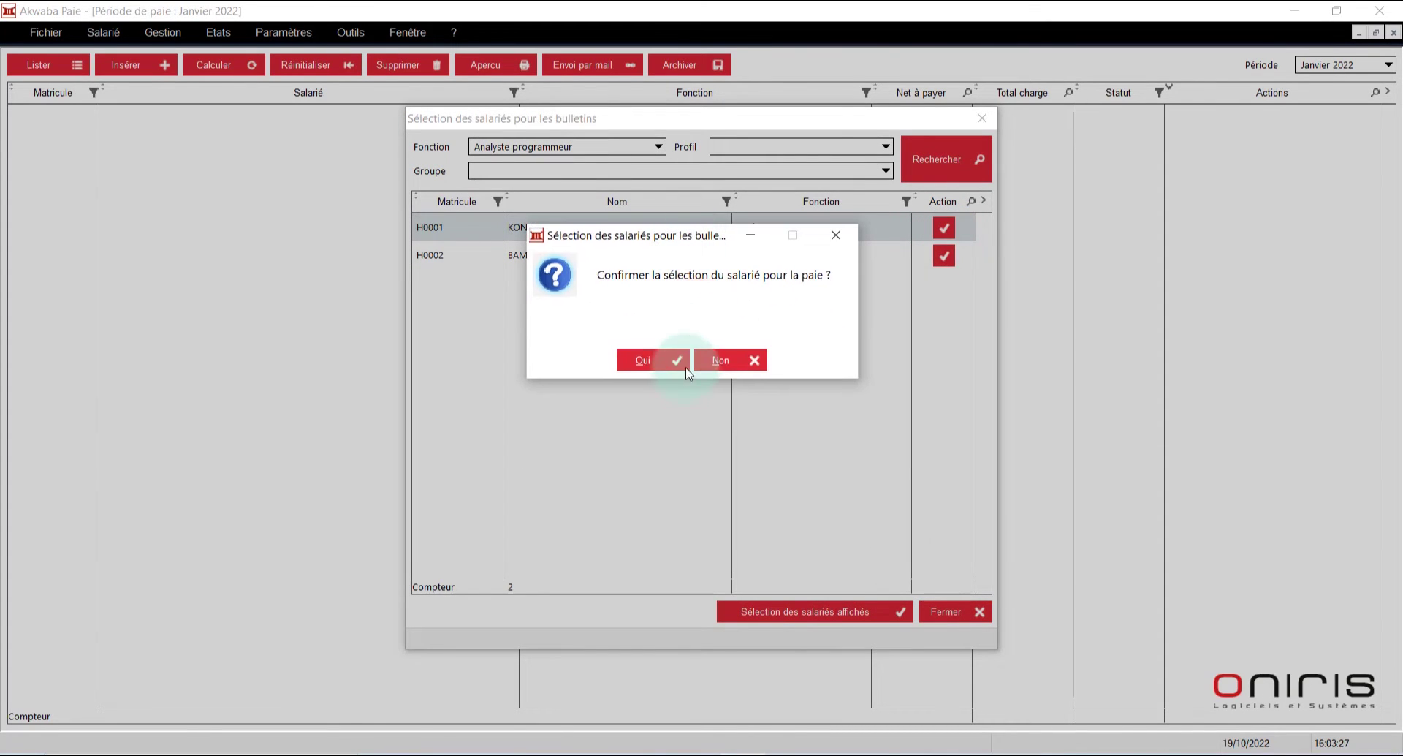
left_click(666, 361)
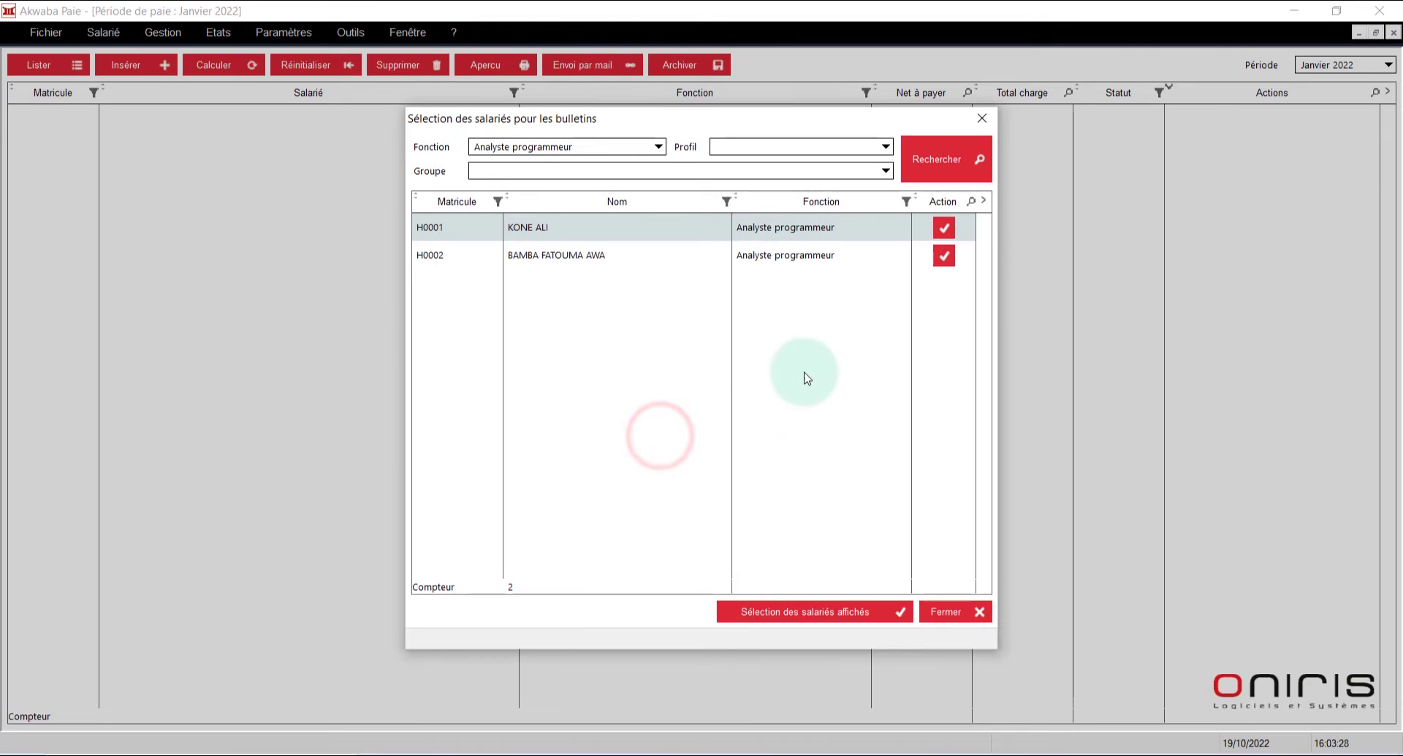
left_click(963, 616)
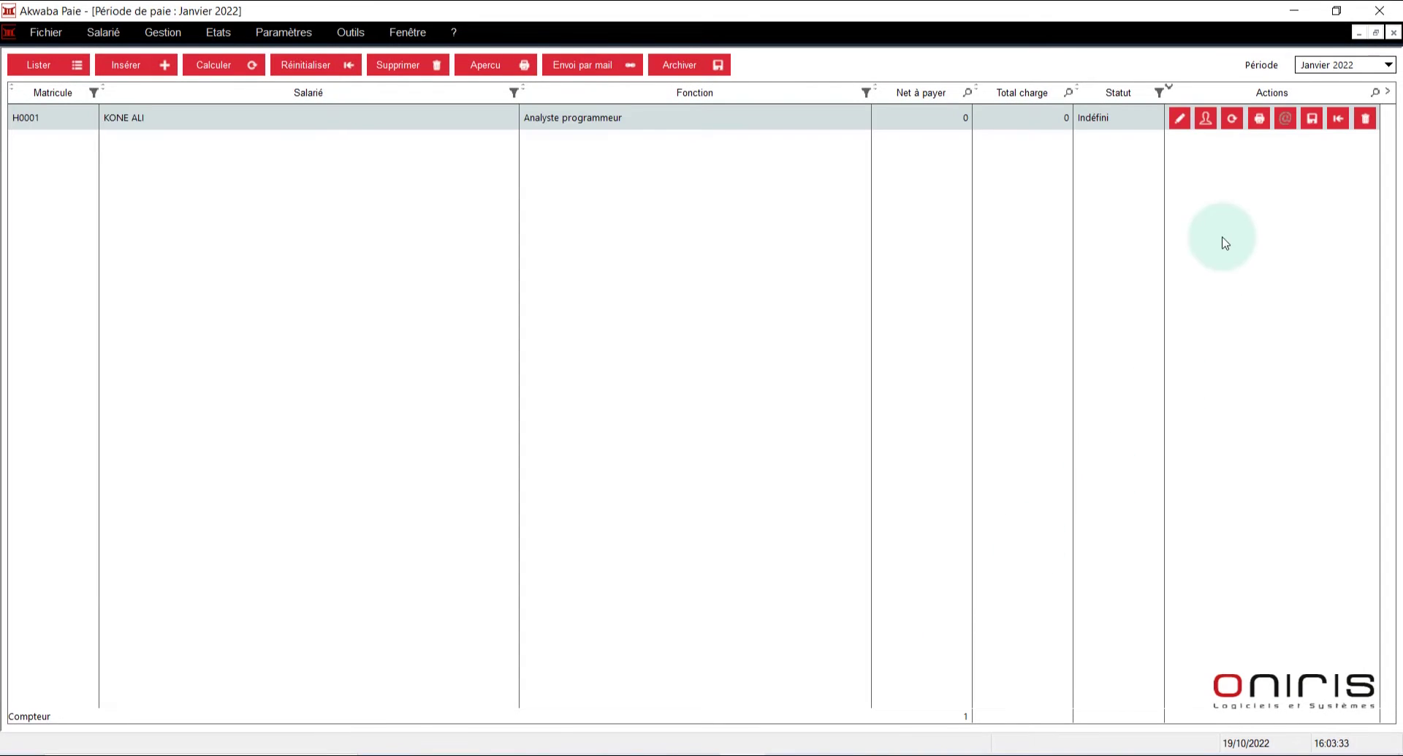
Calculate the inserted employee's payslip for January 2022
left_click(1233, 119)
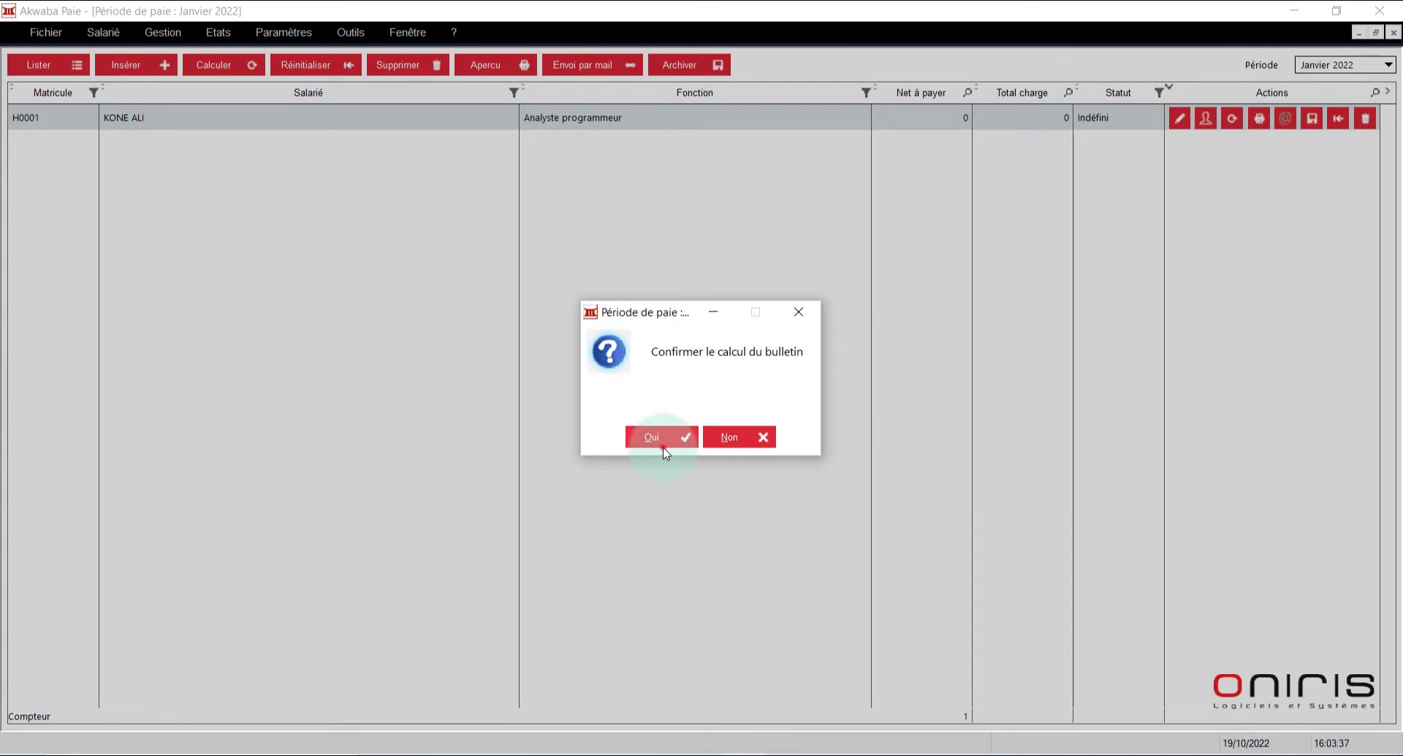
left_click(663, 445)
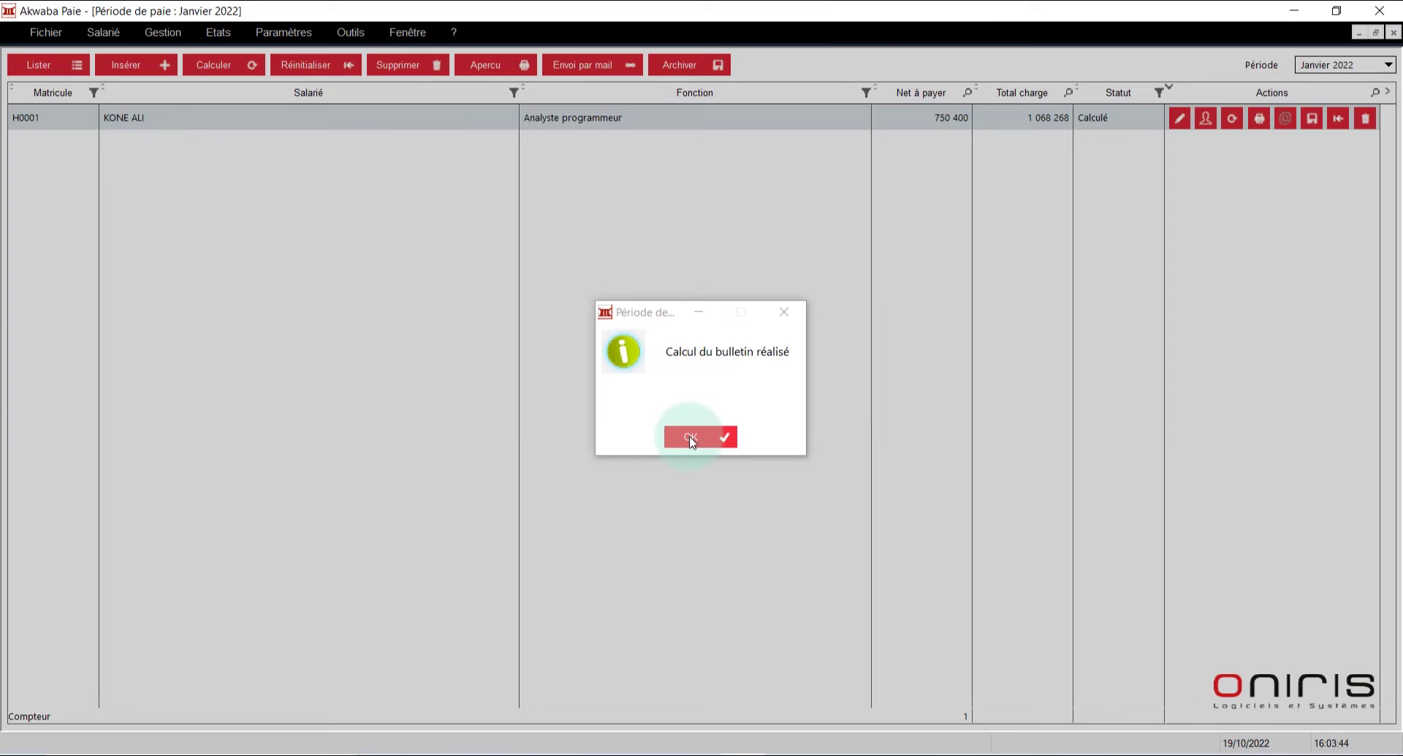
left_click(691, 439)
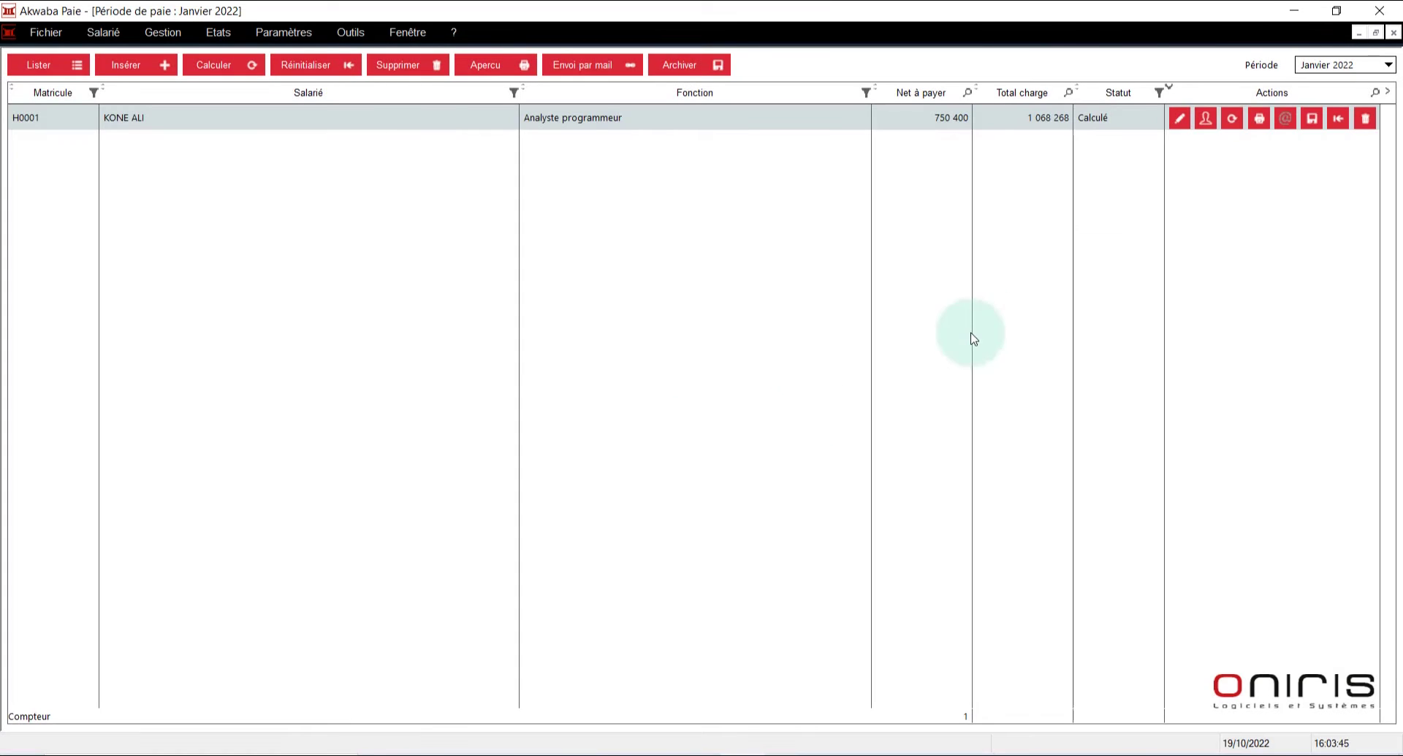
Preview the calculated payslip, viewing it at 75 % and returning it to 100 %
left_click(1261, 119)
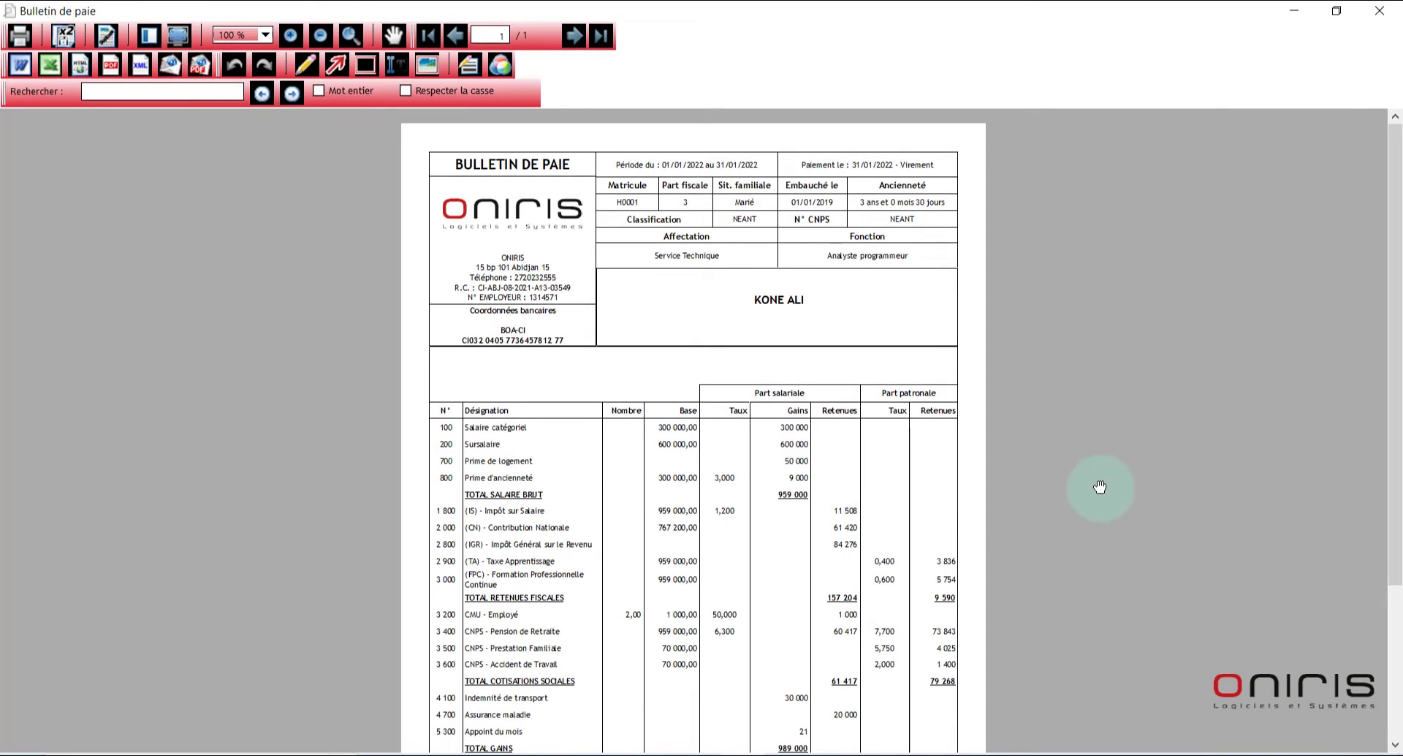
left_click(265, 35)
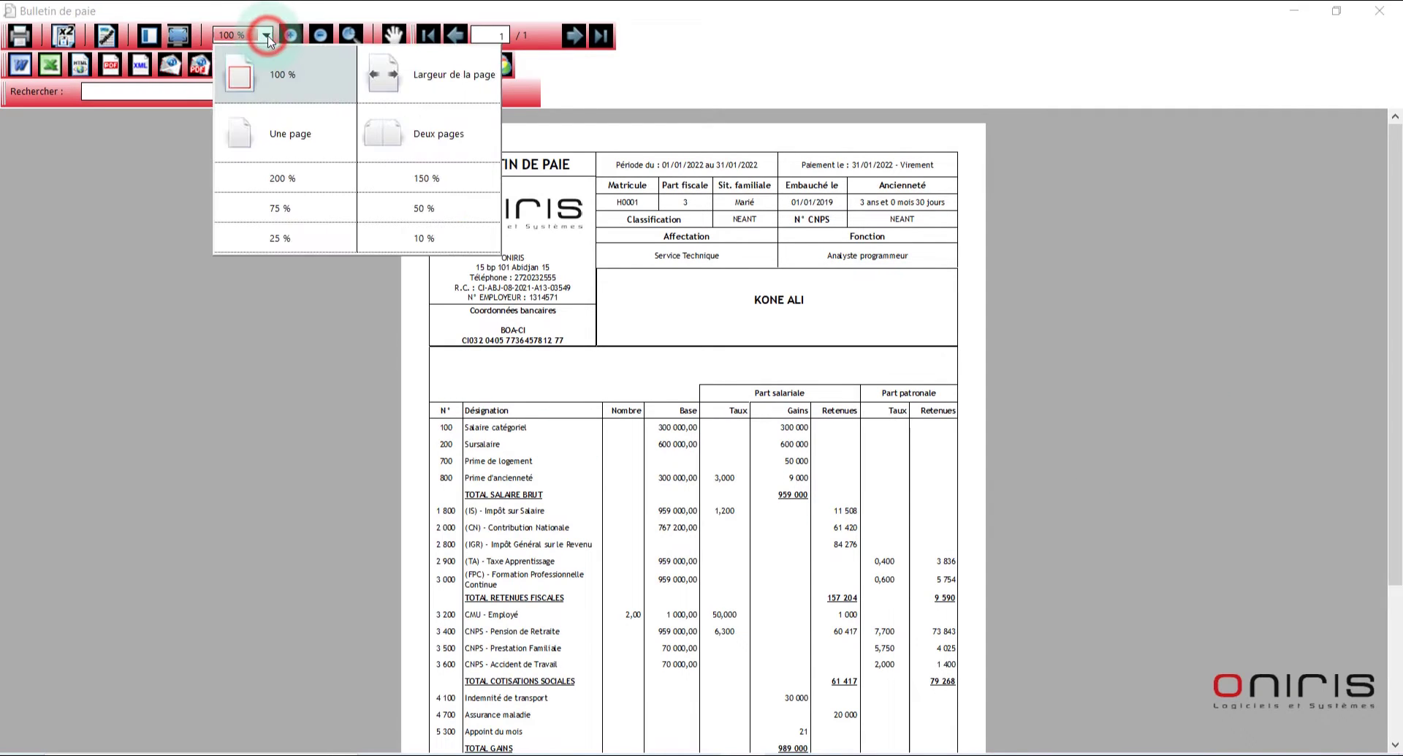
left_click(282, 205)
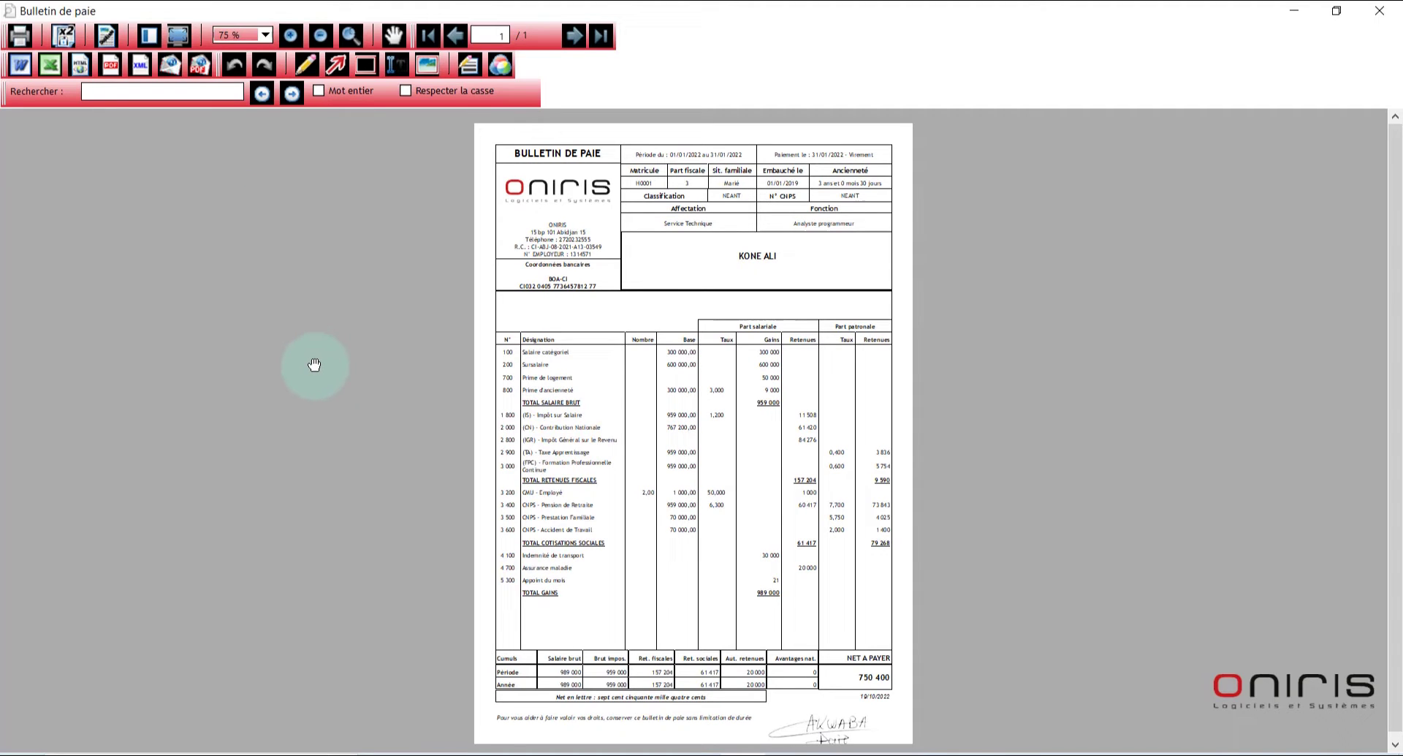
left_click(266, 36)
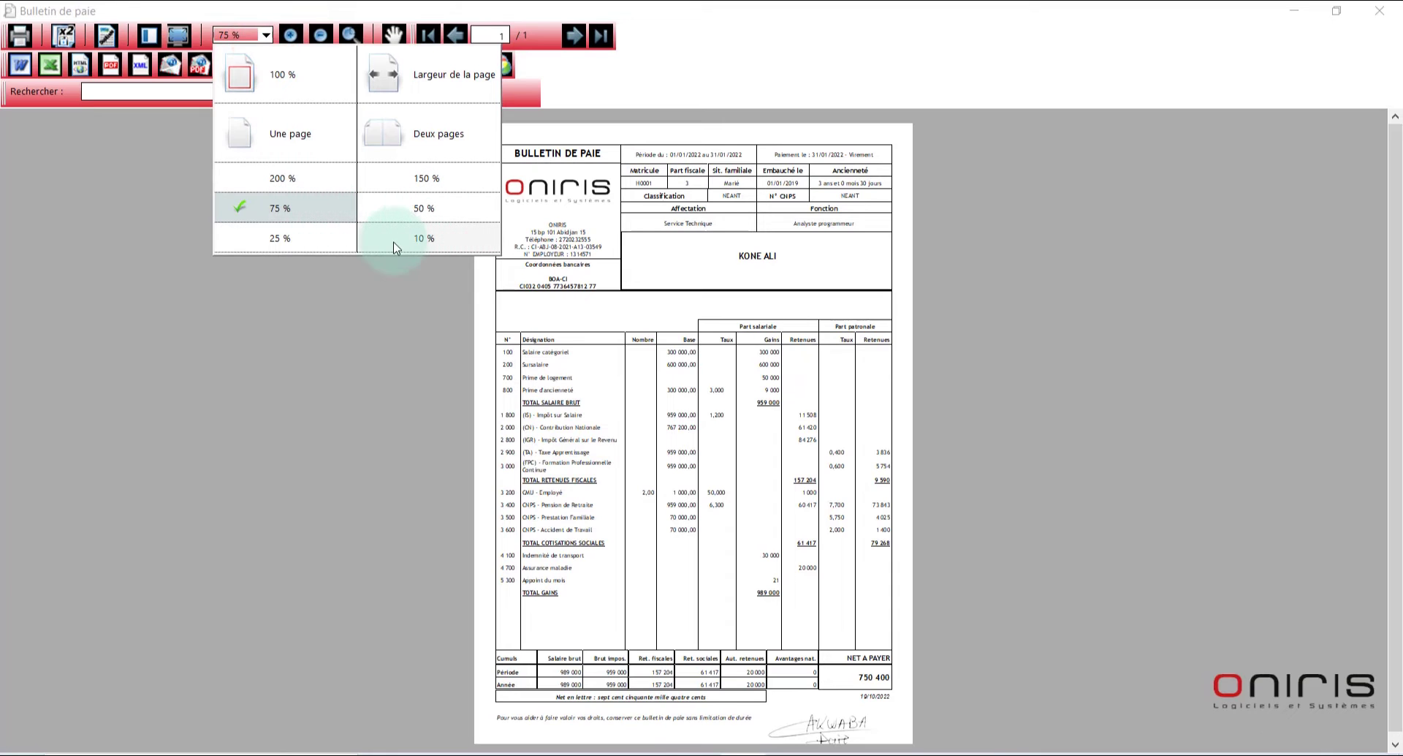
left_click(281, 74)
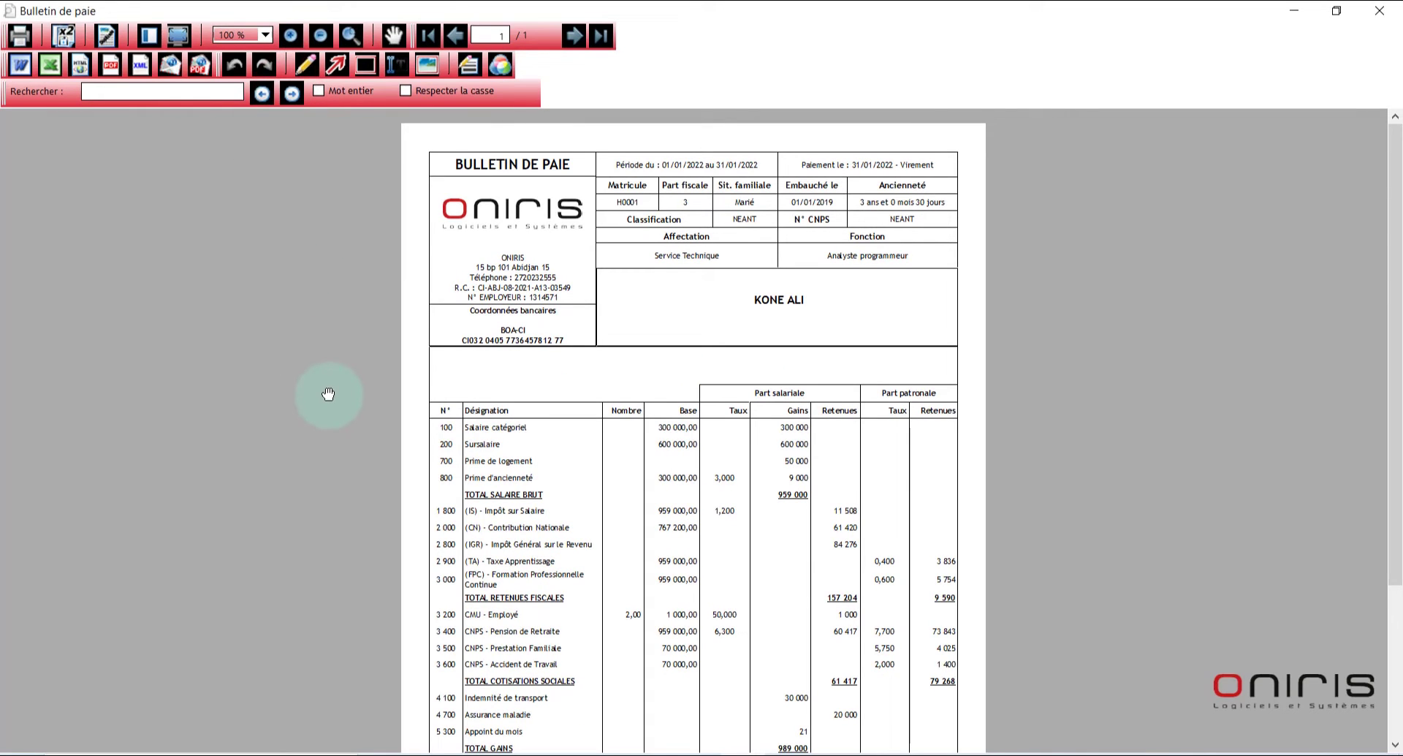
Examine the payslip's IS, CN and IGR deductions and its totals down to the net pay, and close the preview
scroll(328, 393, "down", 1)
scroll(328, 392, "down", 1)
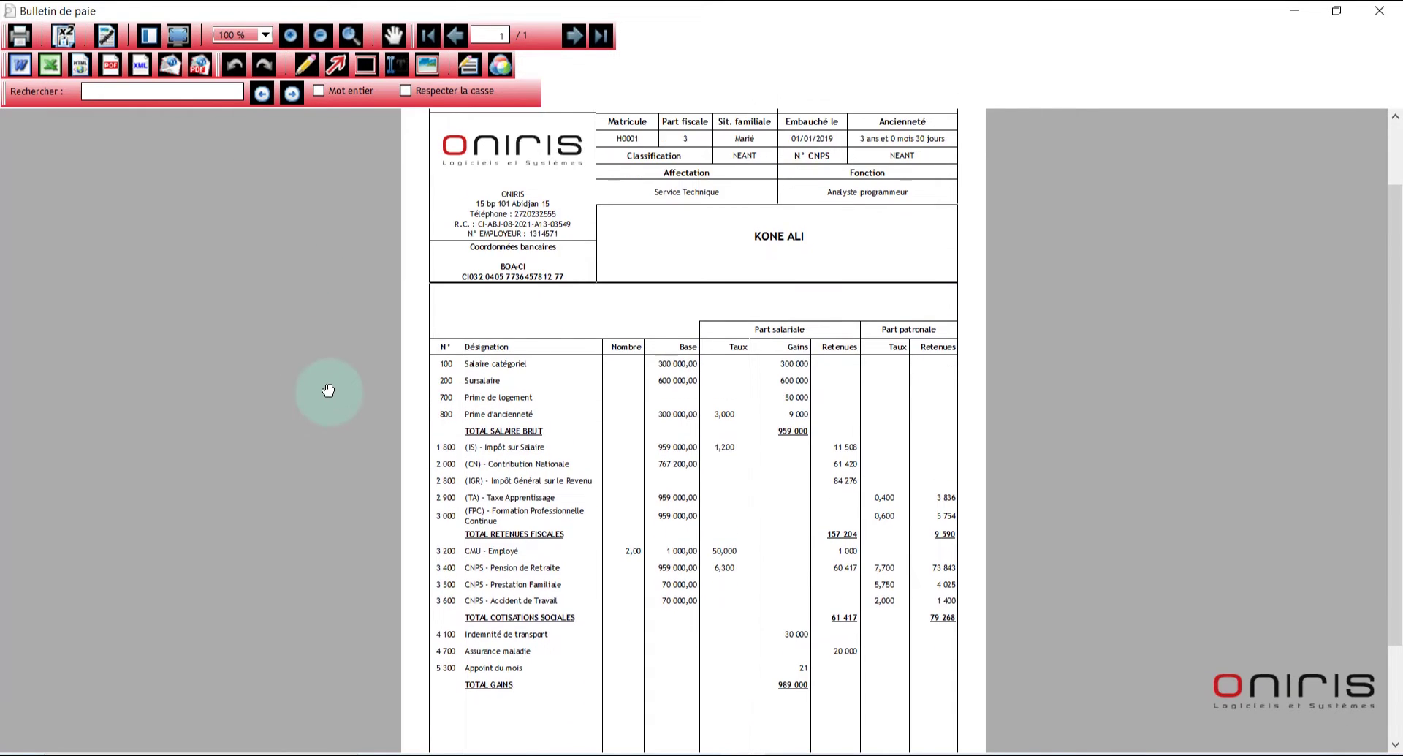
scroll(328, 391, "down", 1)
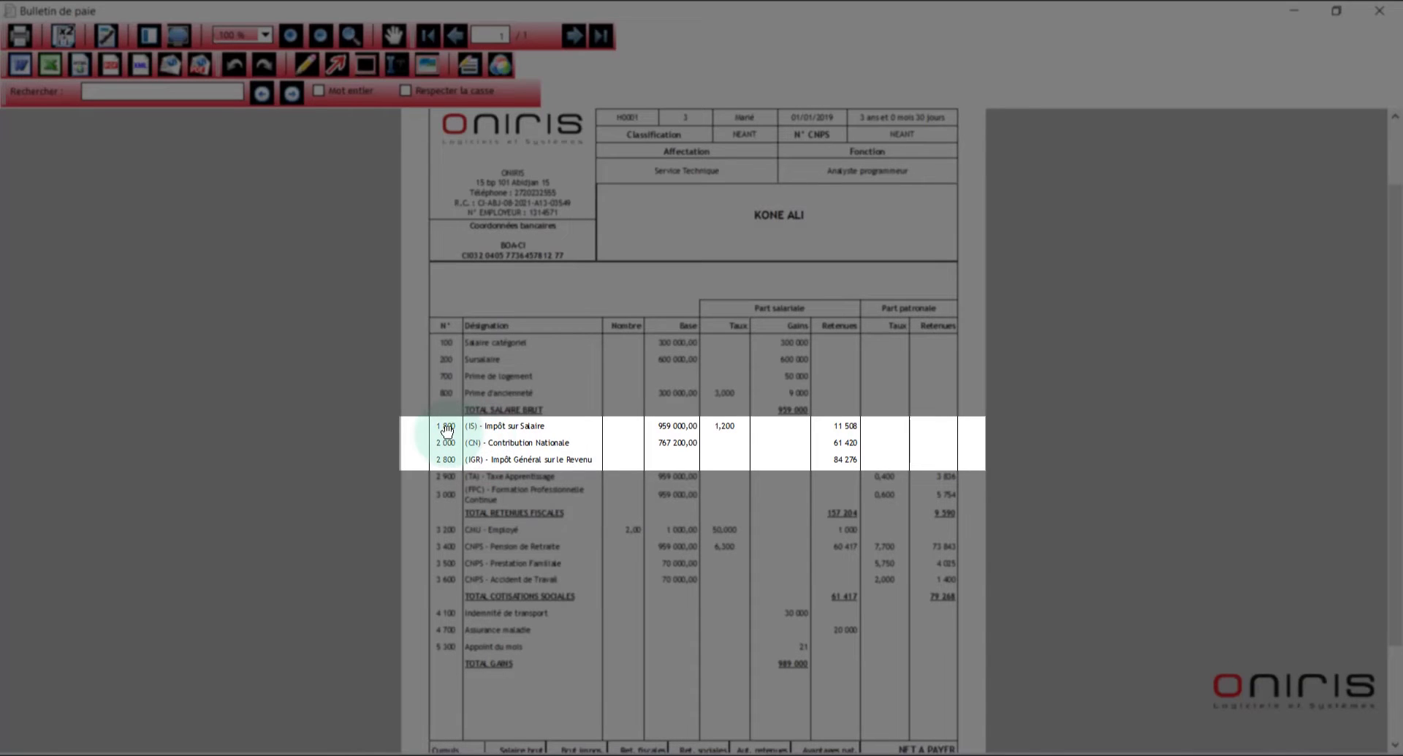
left_click(587, 445)
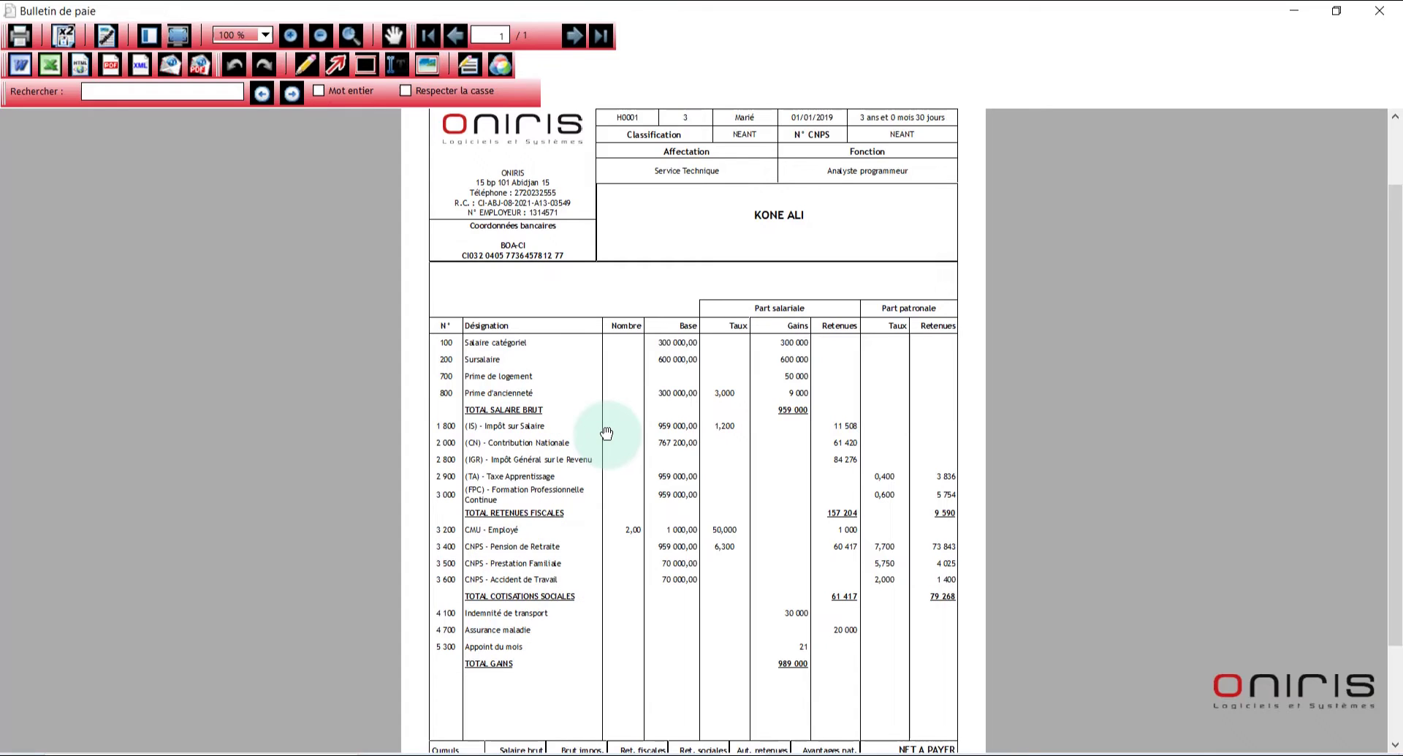
scroll(607, 433, "down", 1)
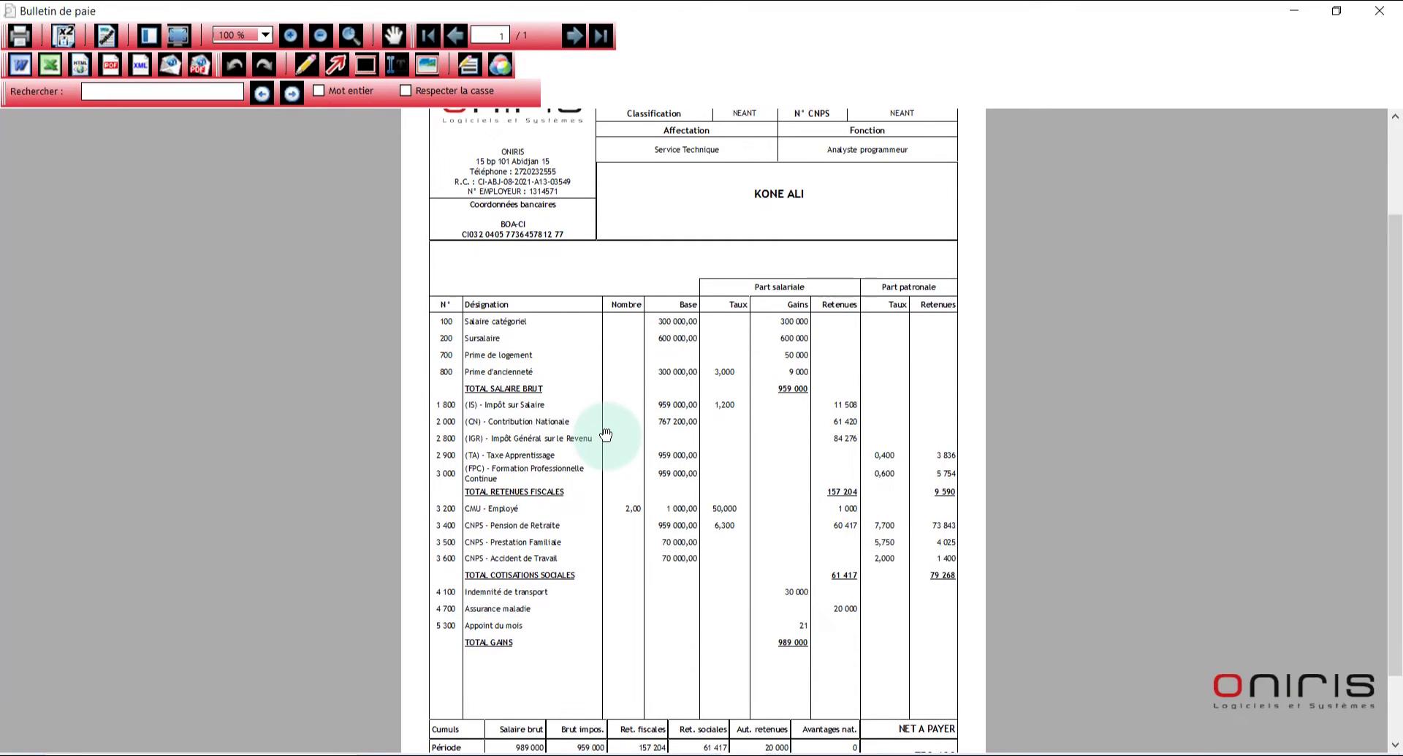
scroll(607, 433, "down", 3)
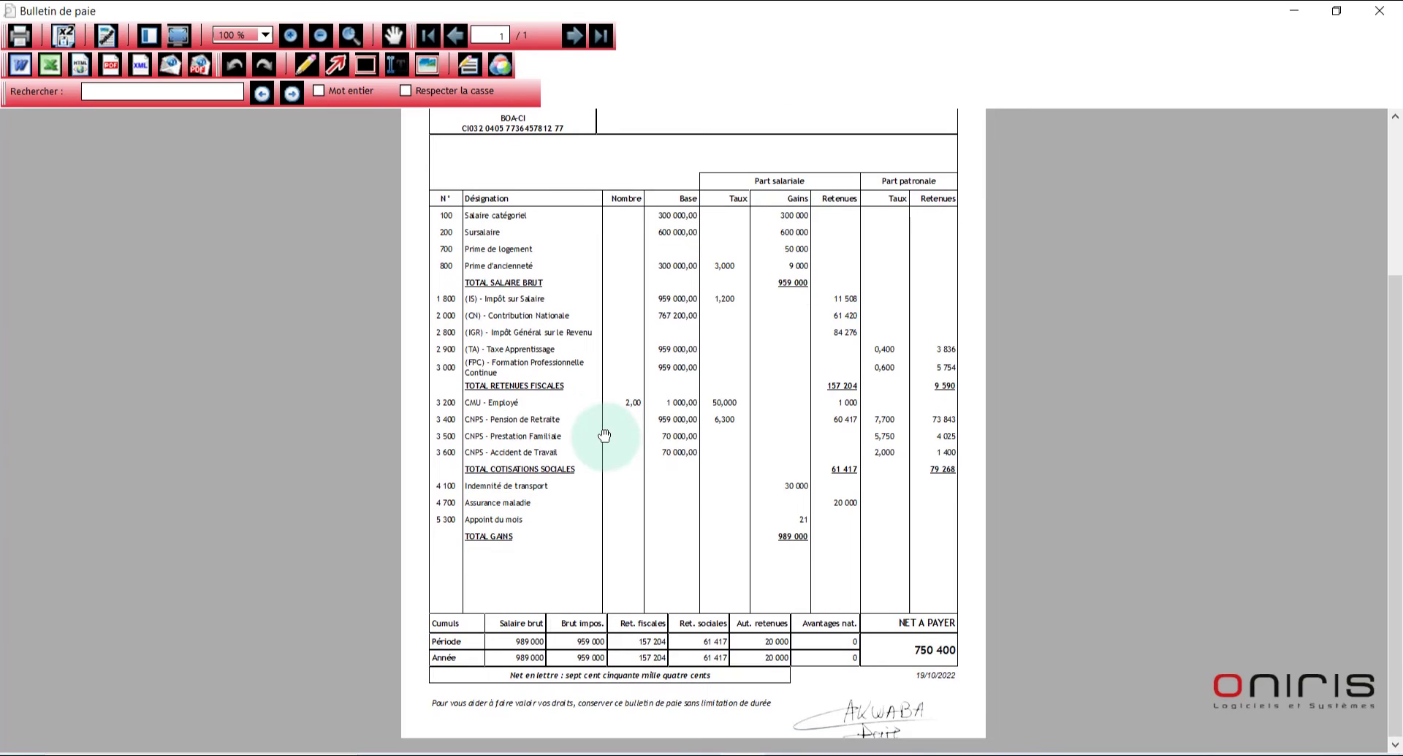
scroll(605, 435, "up", 1)
scroll(606, 435, "up", 8)
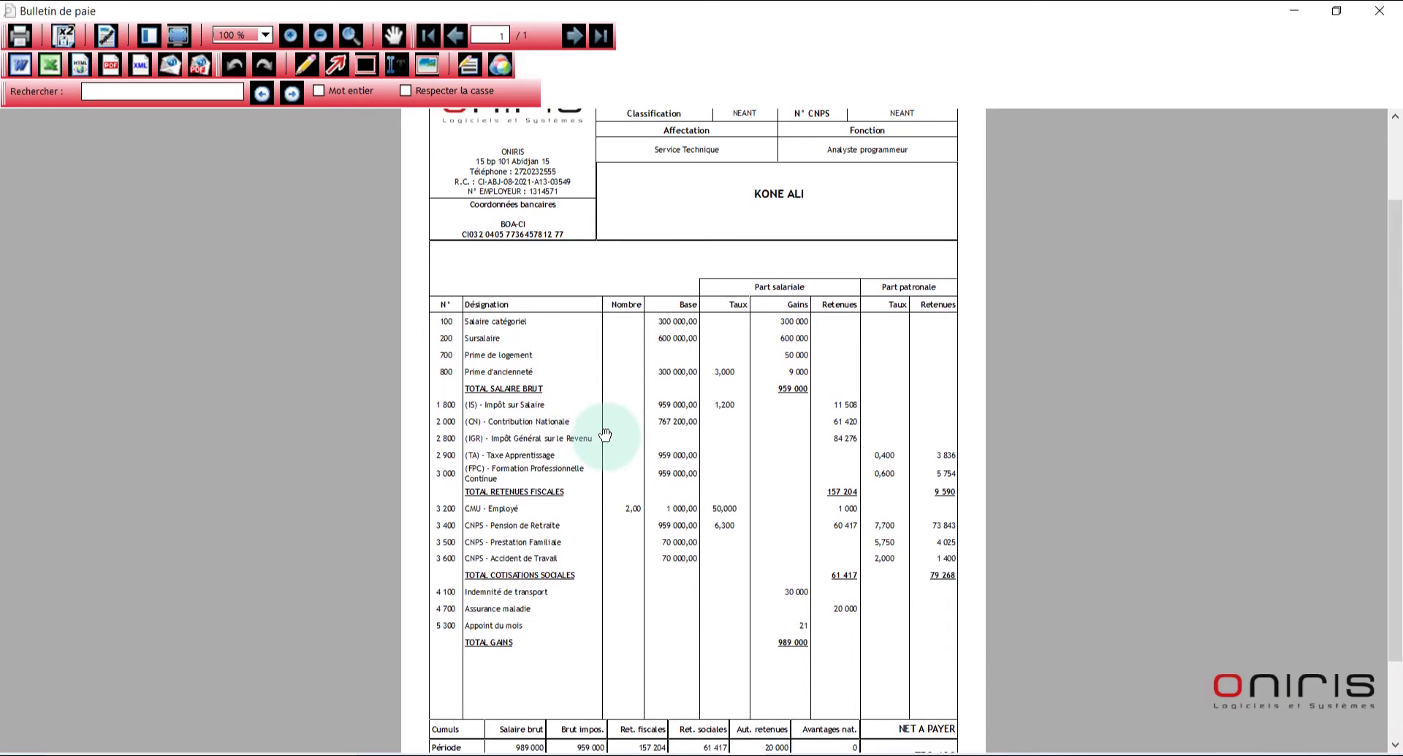
scroll(605, 434, "up", 1)
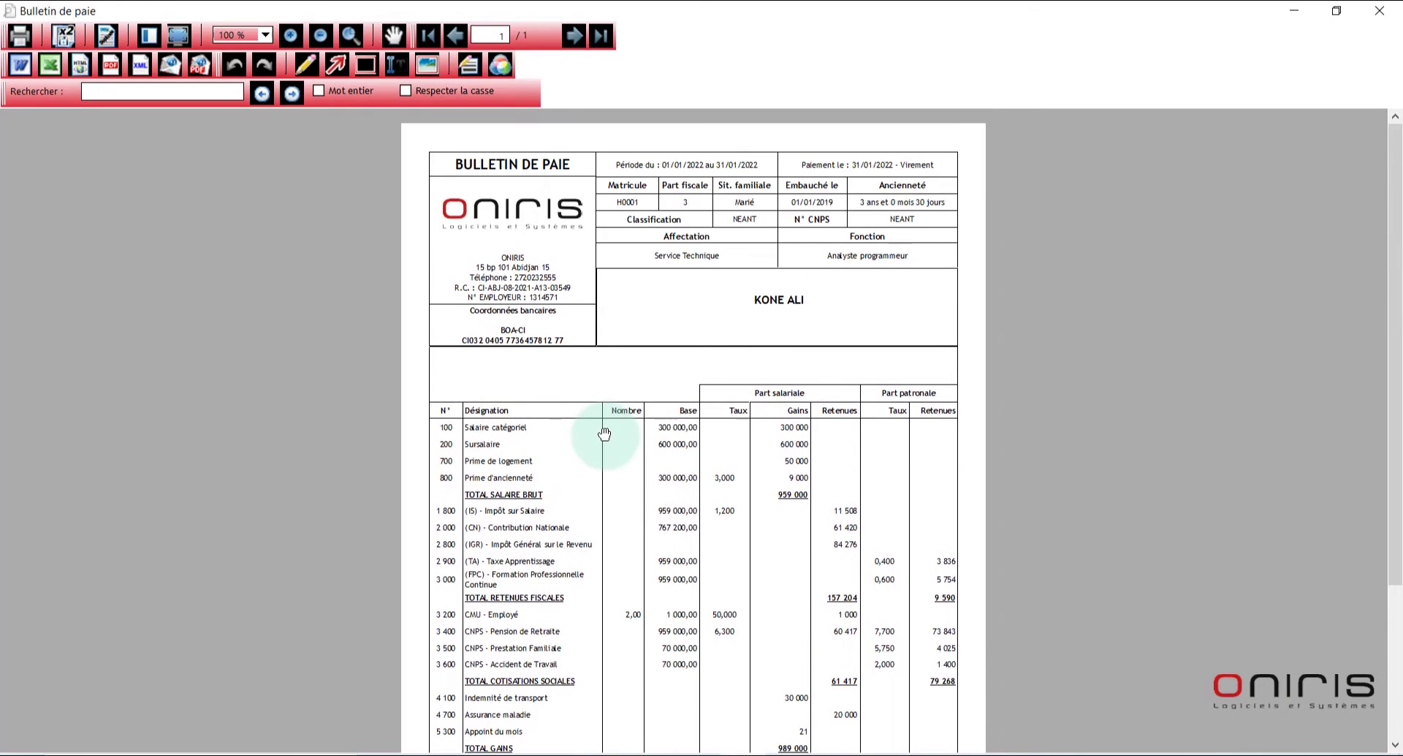
left_click(1383, 12)
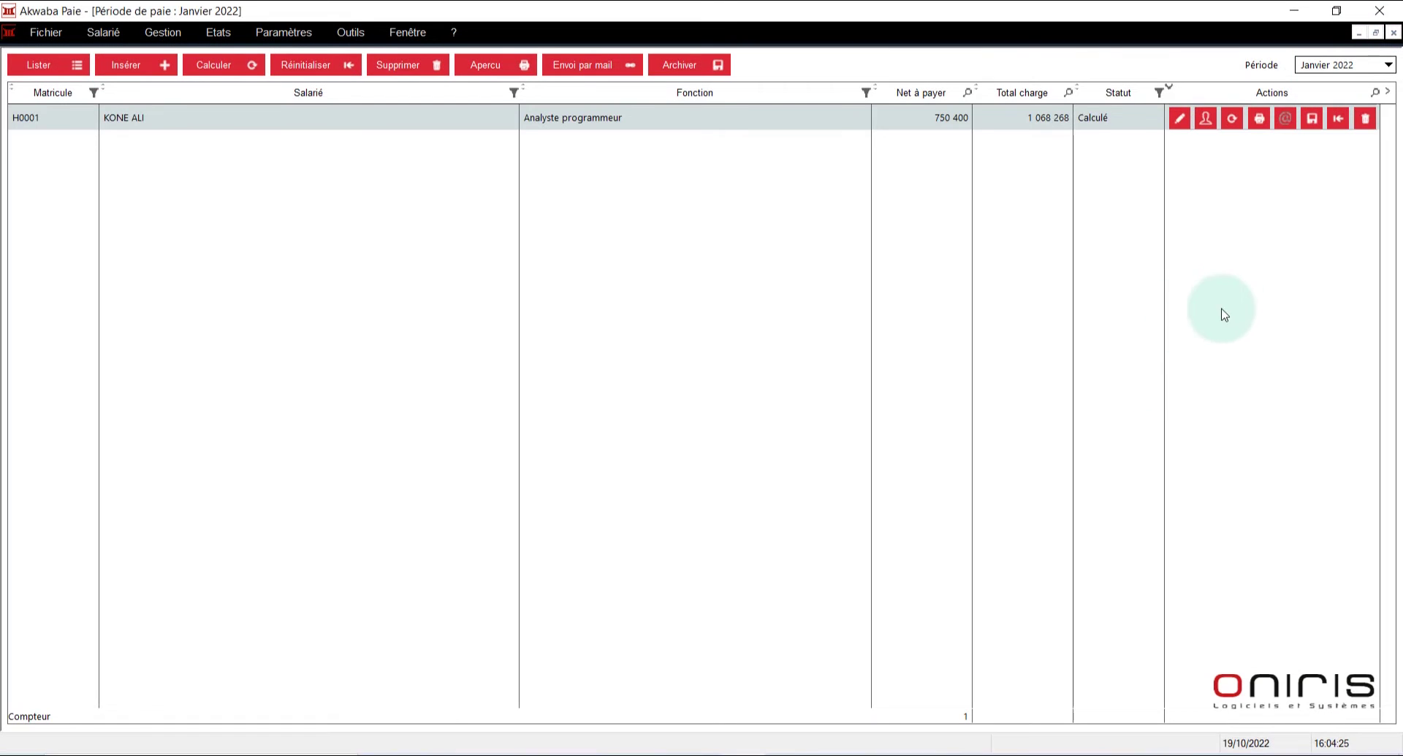
Close the January 2022 payroll period and create a pay profile titled "STANTARD (Nouvelle Méthode : ITS)"
left_click(1395, 34)
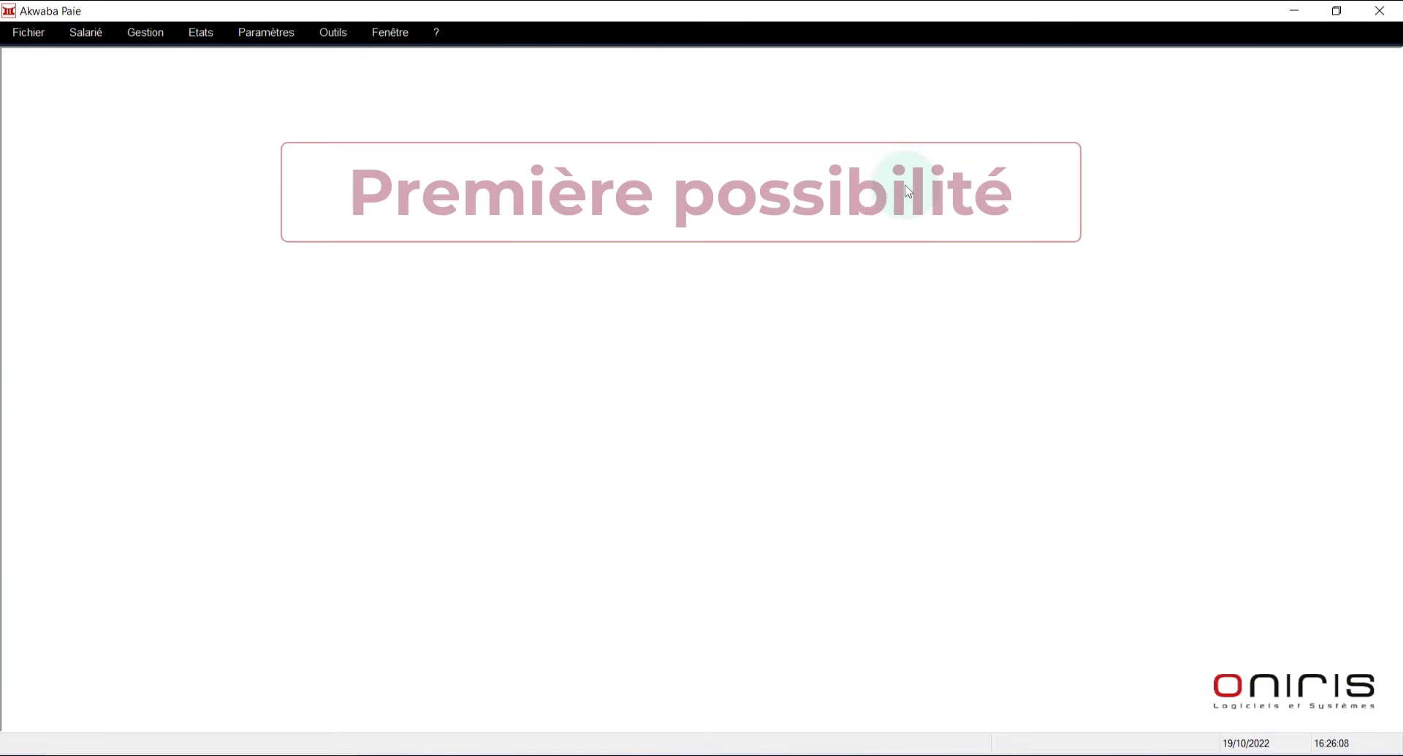
left_click(91, 38)
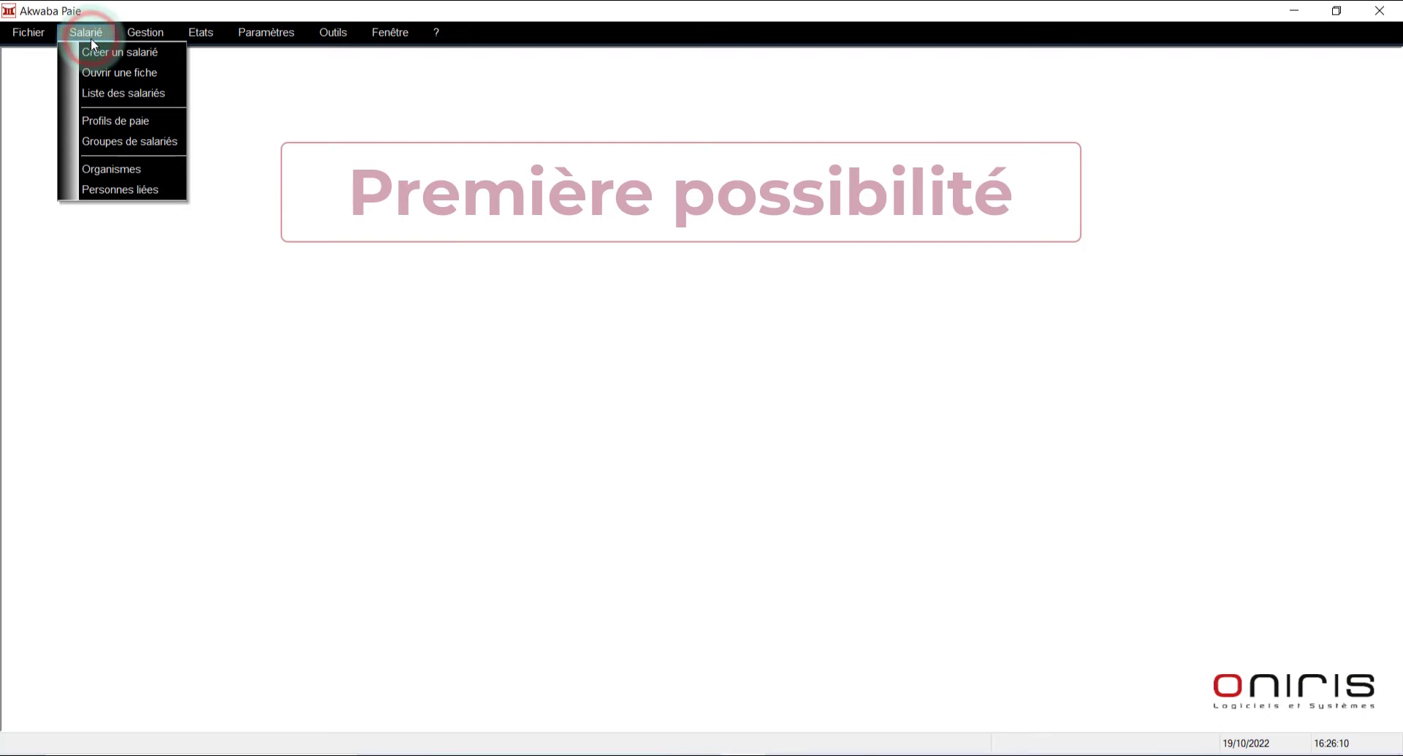
left_click(145, 124)
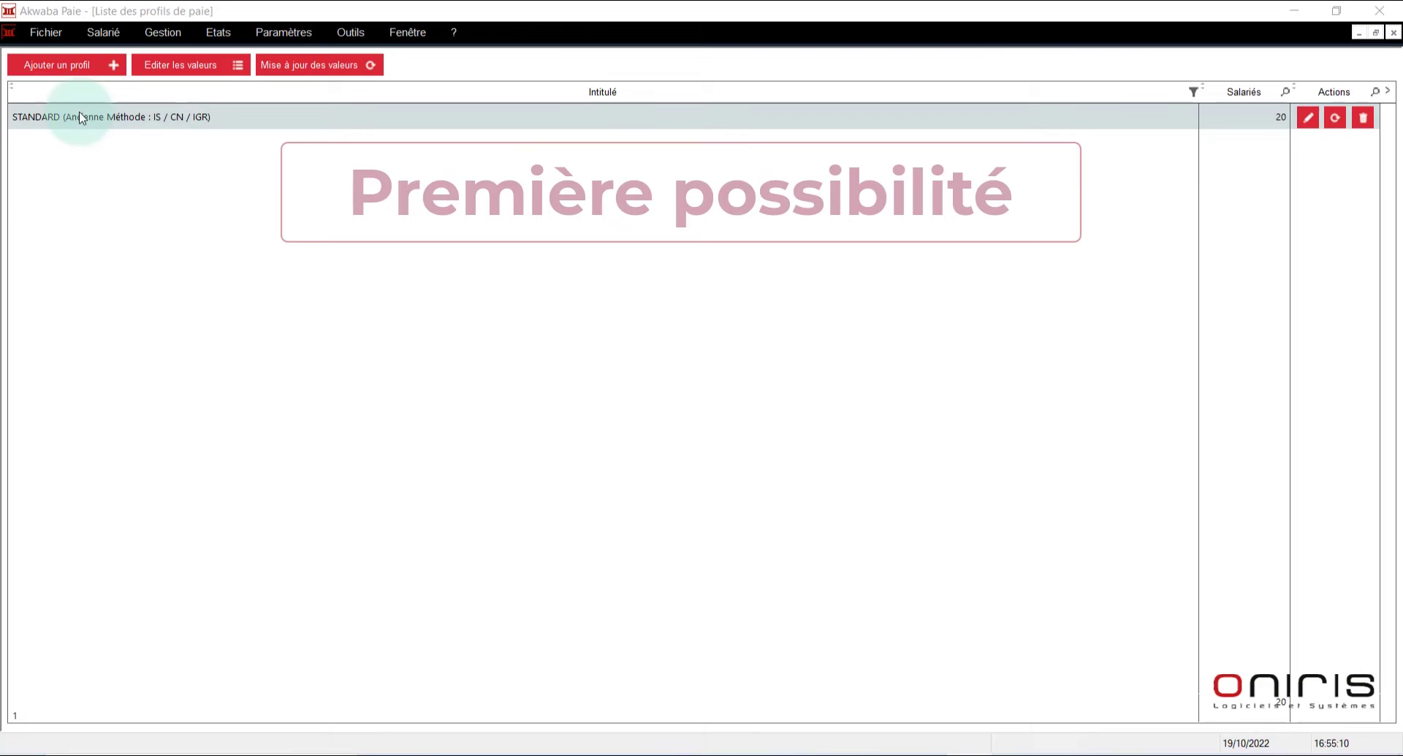
left_click(54, 66)
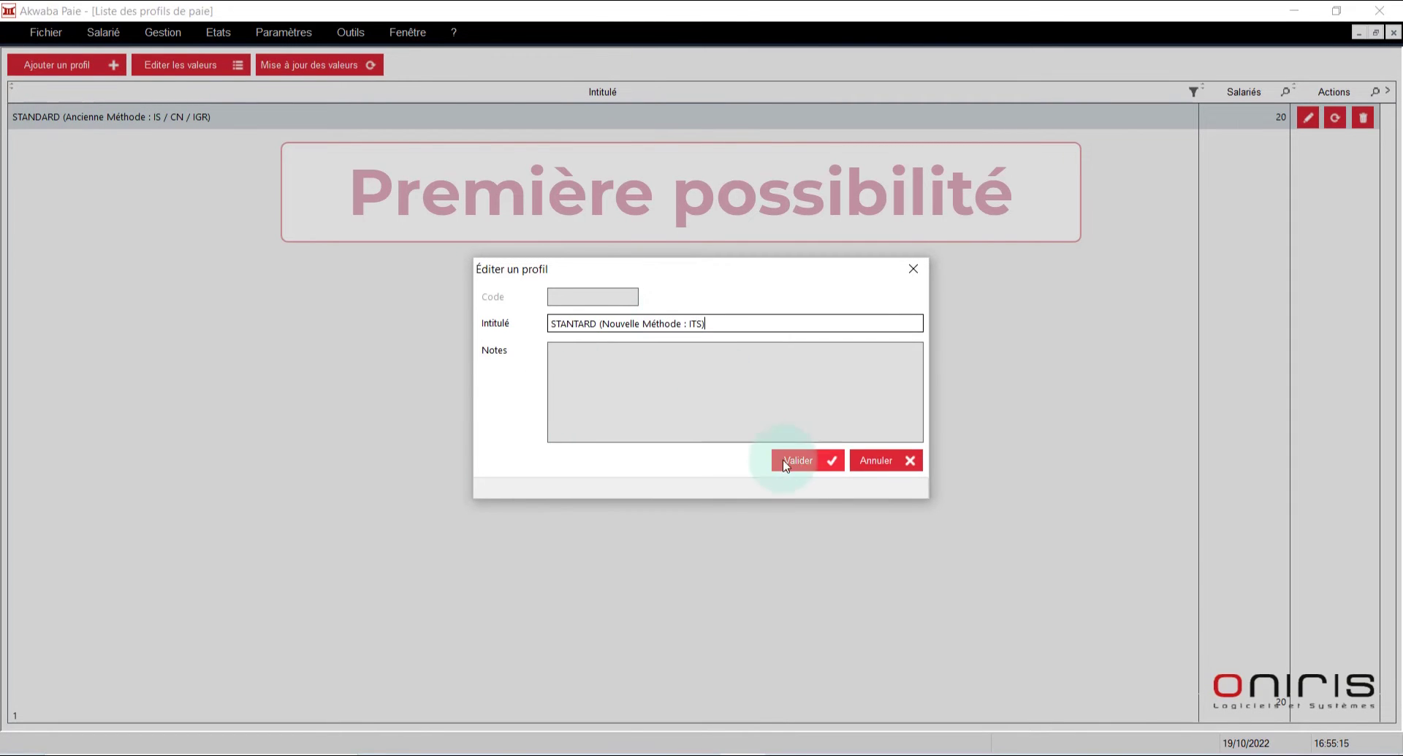
left_click(807, 466)
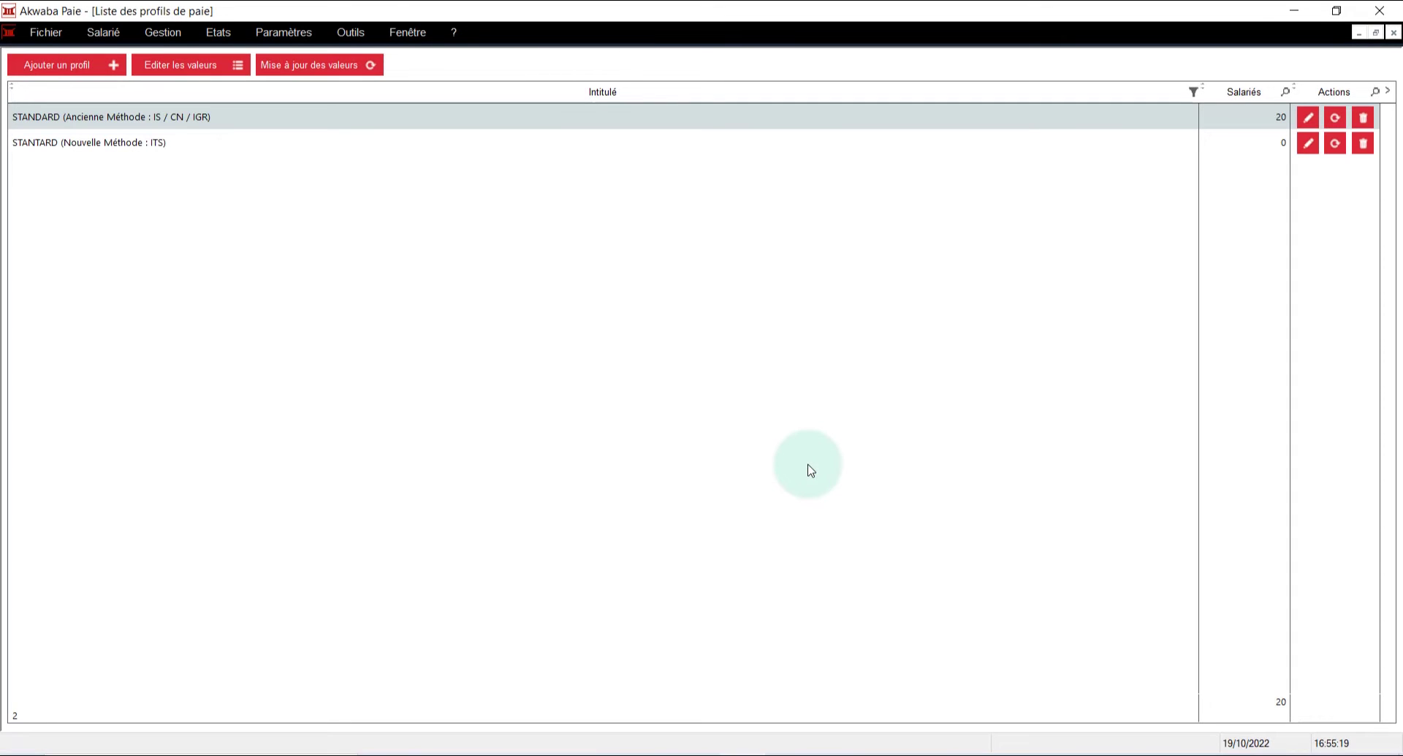
Open the new ITS profile and add the rubriques Salaire catégoriel, Sursalaire and Heures supplémentaire à 15%
left_click(736, 150)
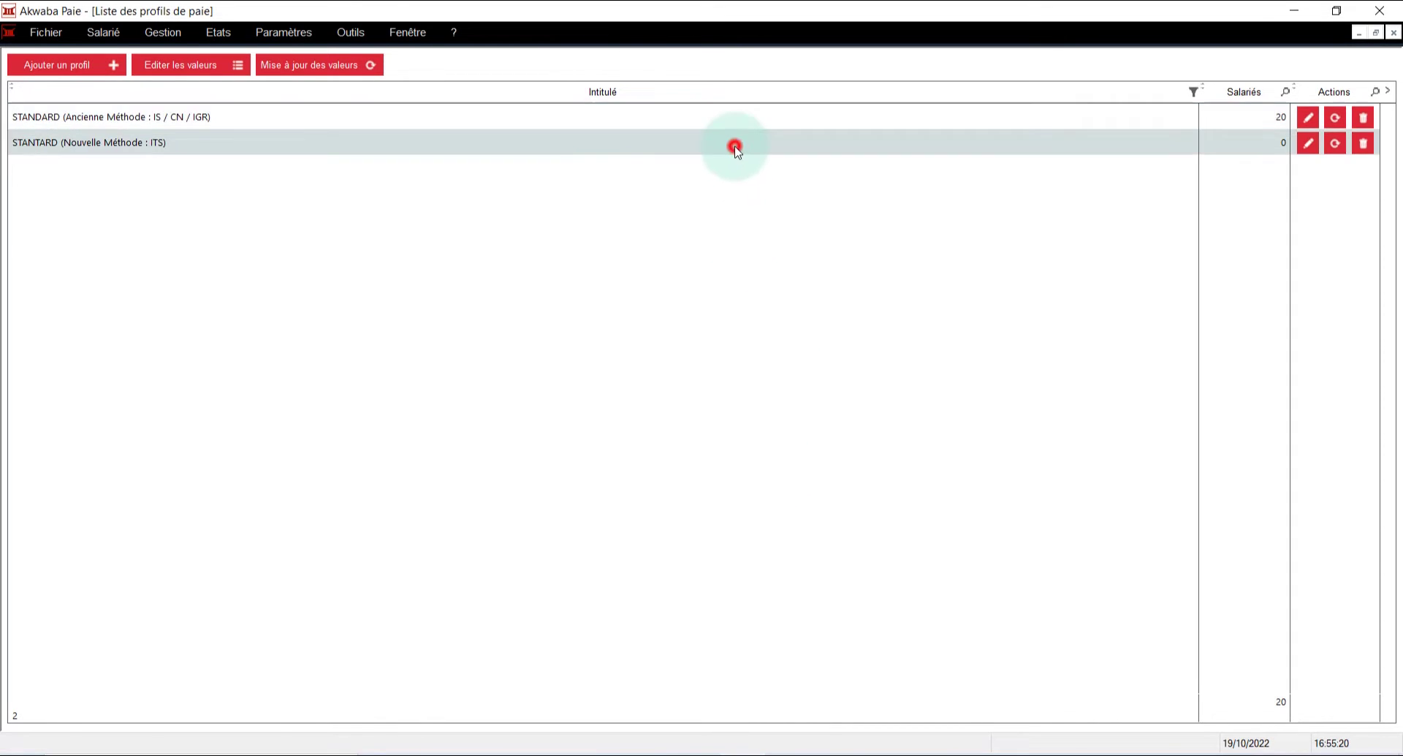
double_click(736, 149)
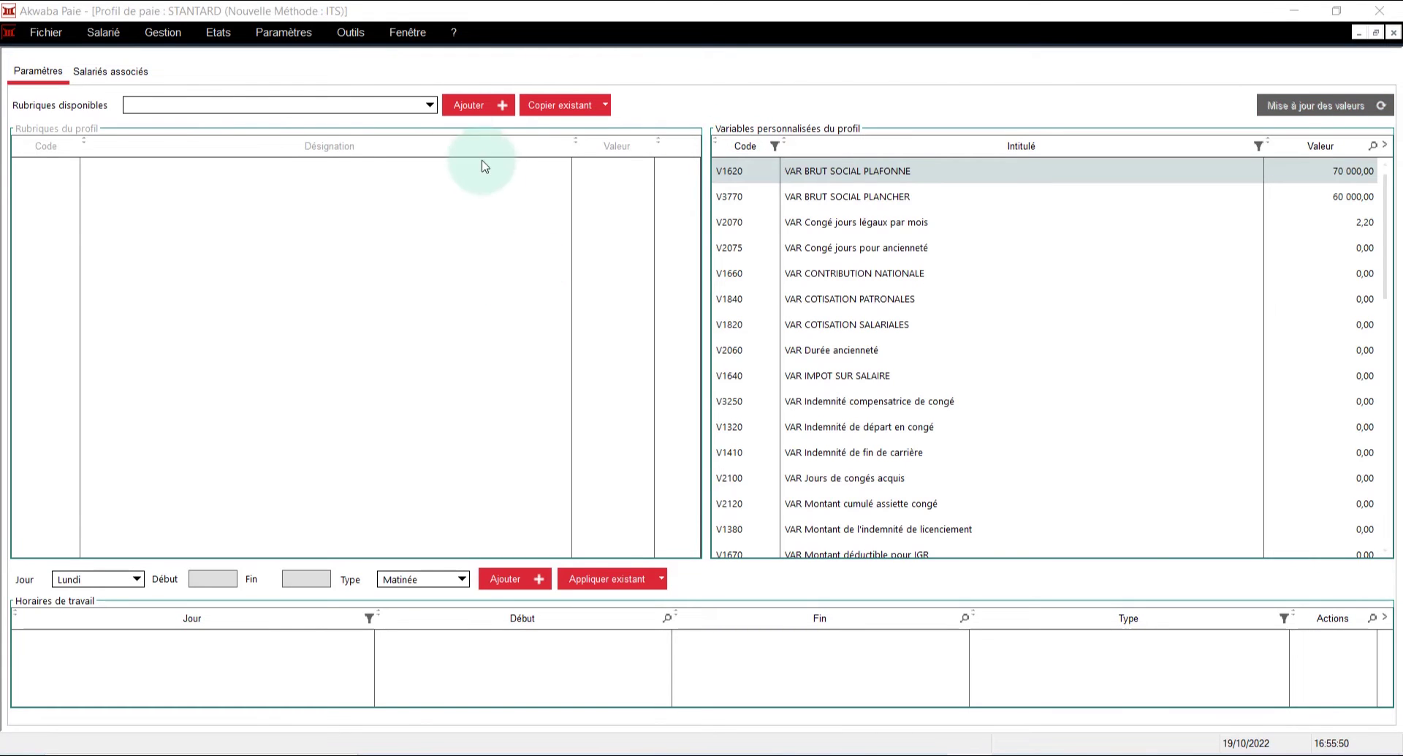
left_click(422, 105)
left_click(390, 135)
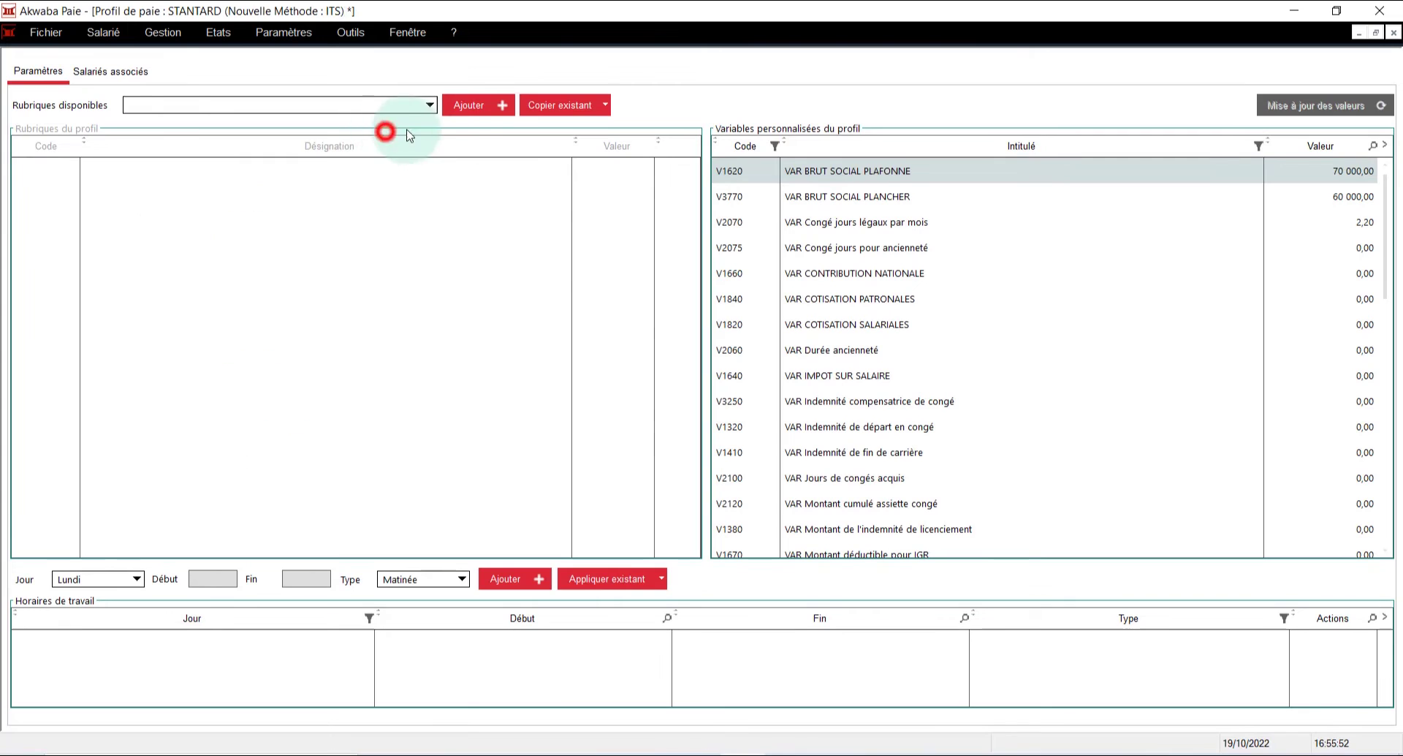
left_click(469, 105)
left_click(469, 105)
left_click(470, 104)
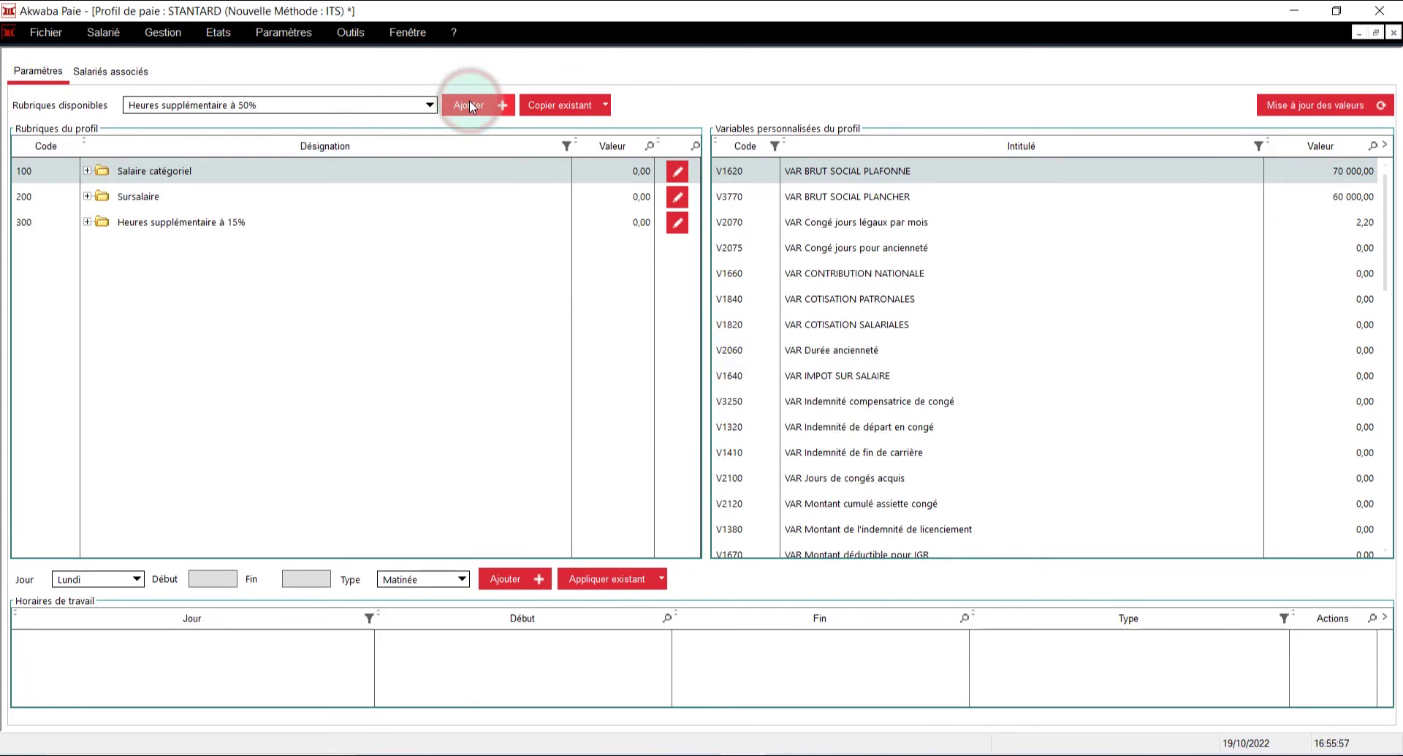
Add the remaining overtime rates, primes, taxable salary, ITS, Taxe Apprentissage and CNPS - Accident de Travail rubriques to the profile
left_click(469, 105)
left_click(470, 105)
left_click(470, 105)
left_click(469, 105)
left_click(469, 104)
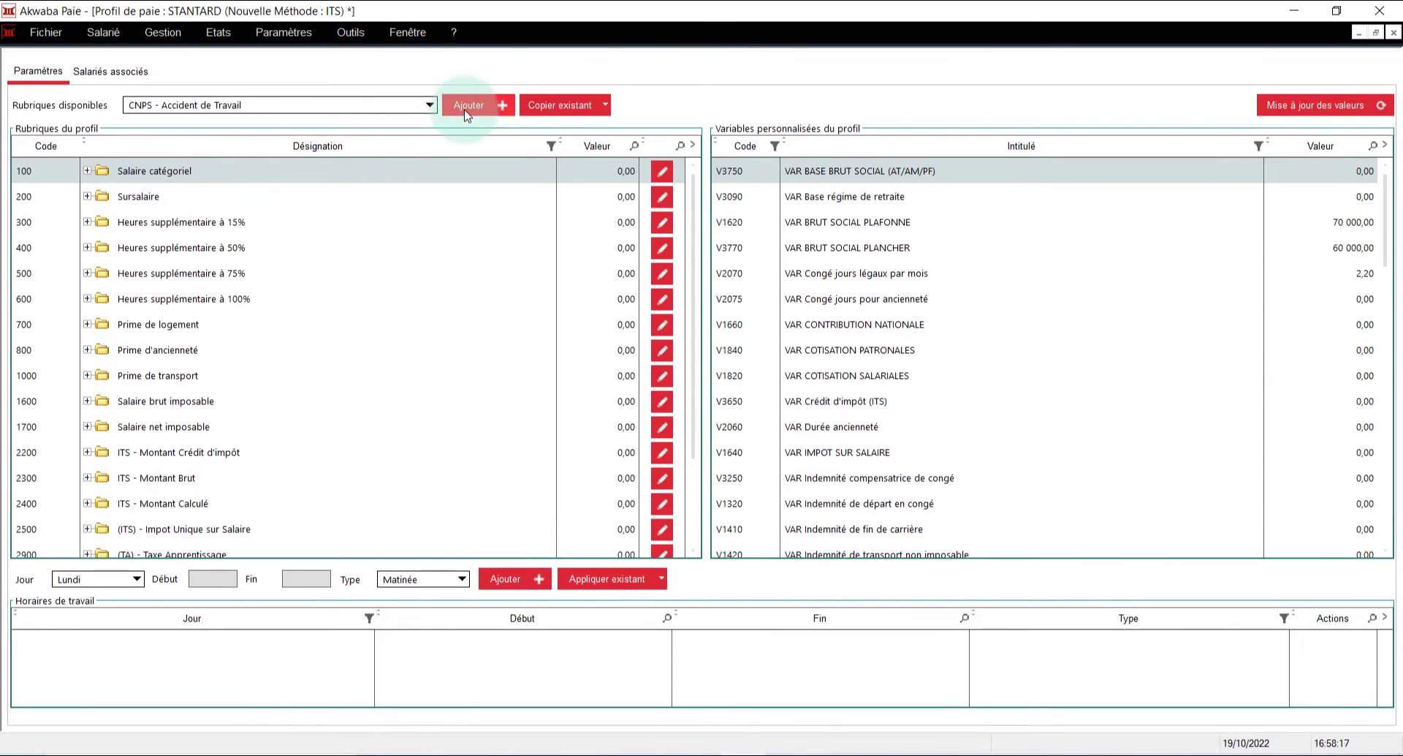
left_click(468, 106)
Add the CMU - Employé and Assurance maladie rubriques to the ITS profile, check the rubrique list and close the profile
left_click(430, 104)
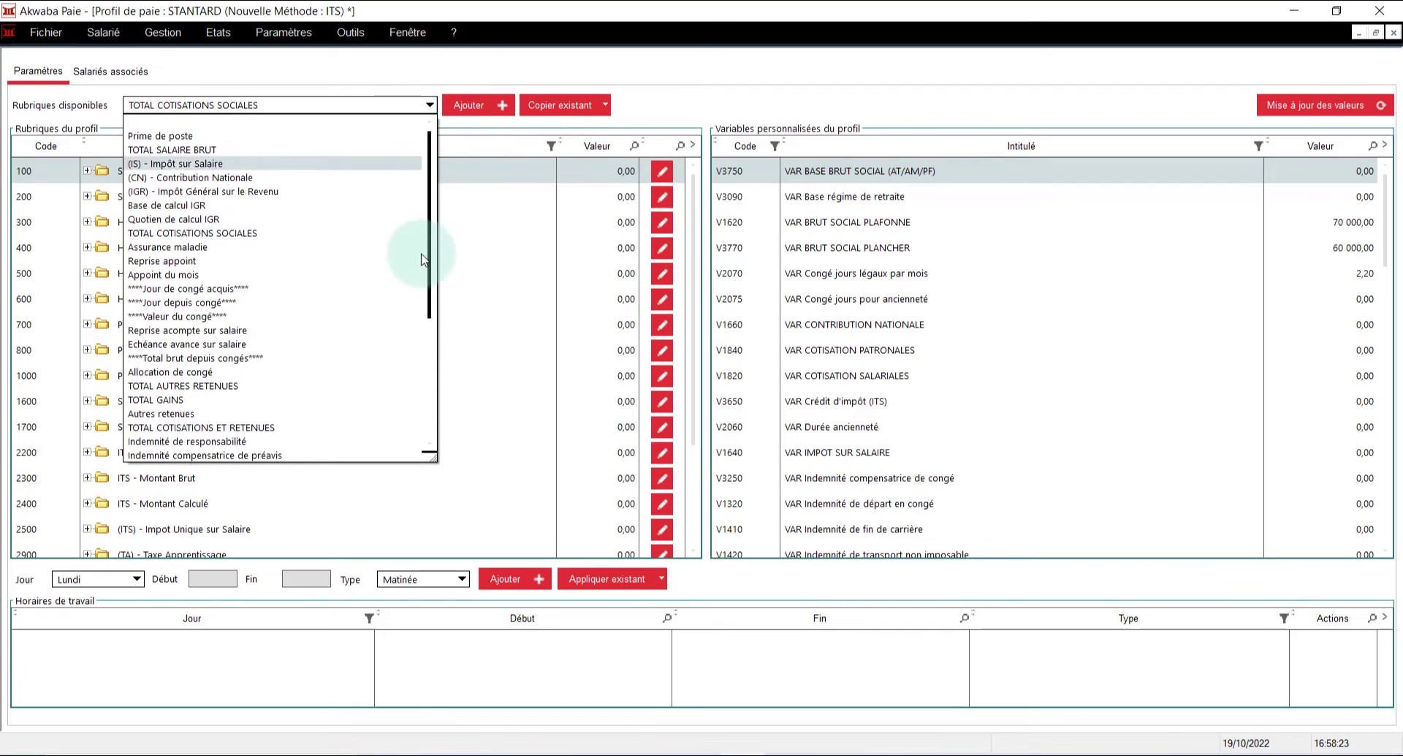
scroll(429, 307, "down", 10)
left_click(391, 447)
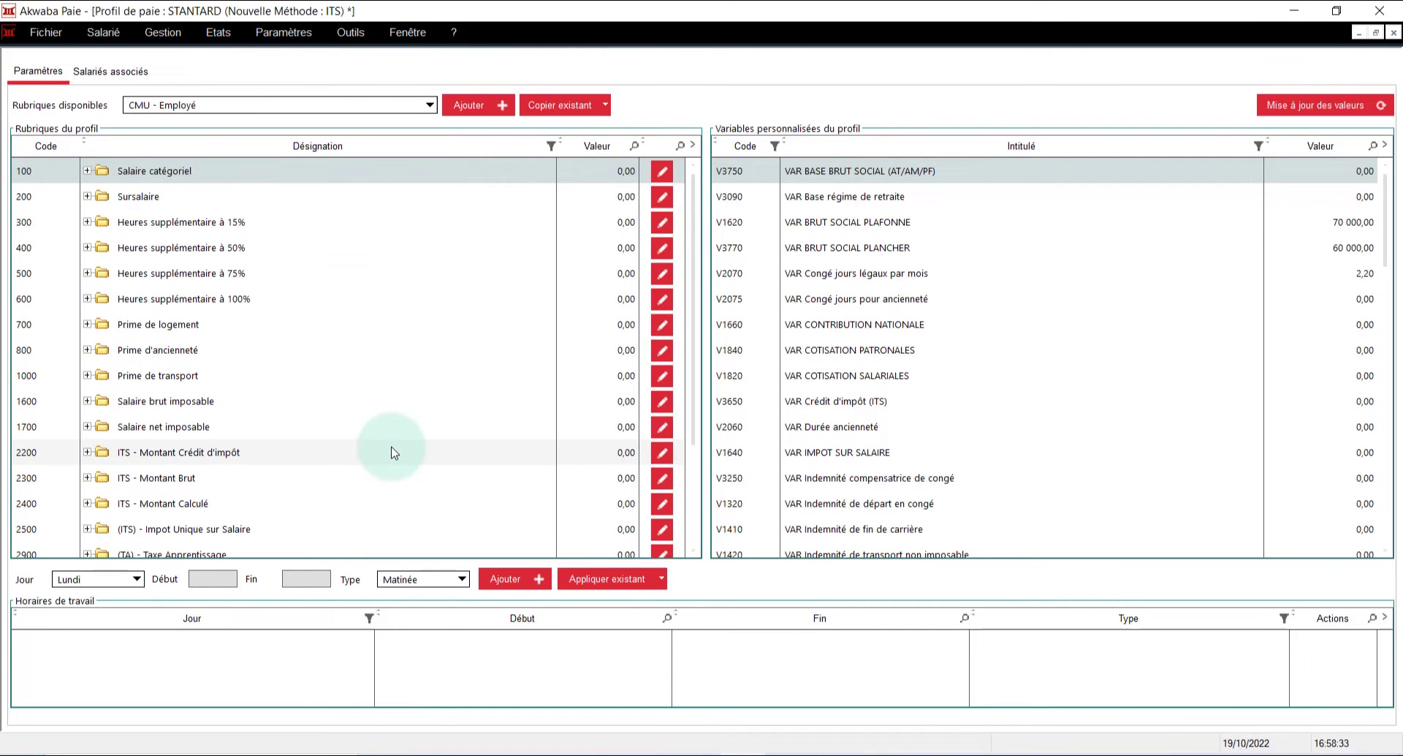
left_click(474, 102)
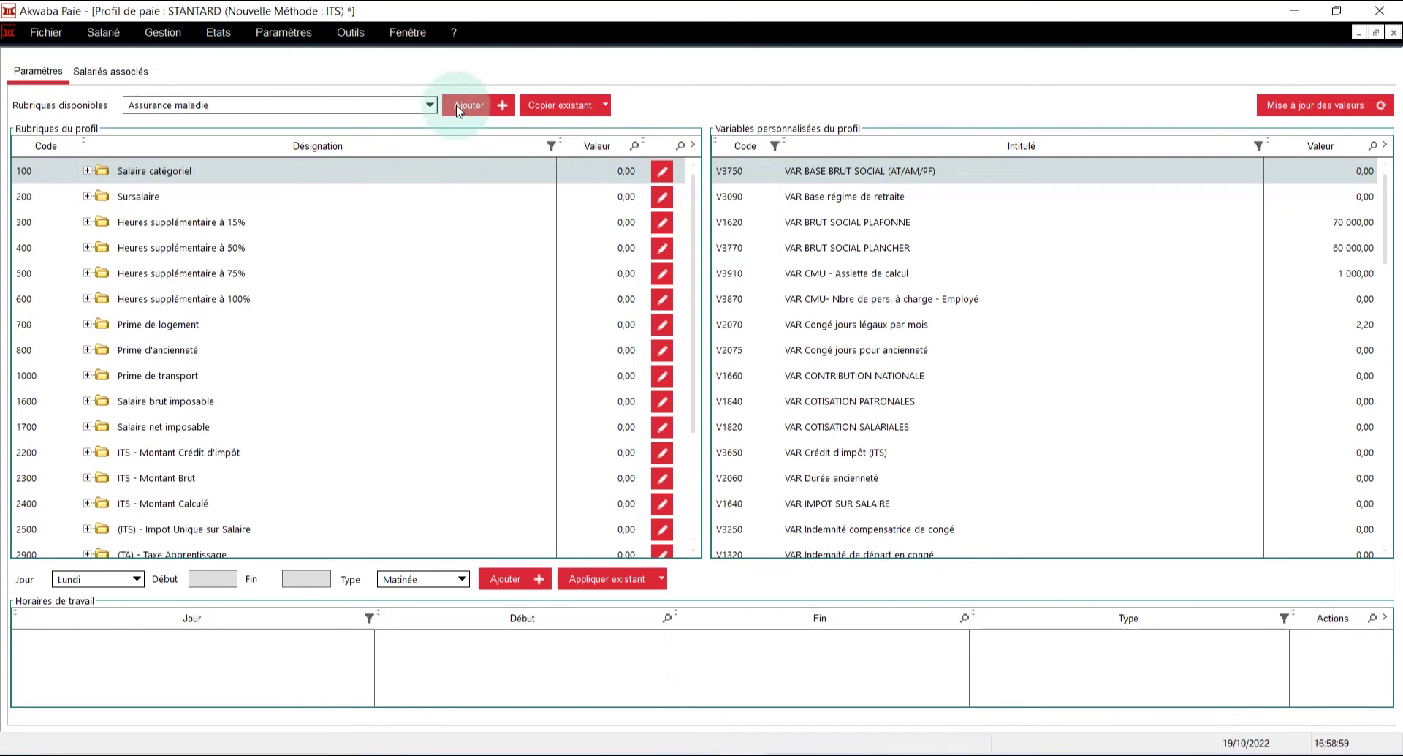
left_click(477, 104)
left_click(476, 104)
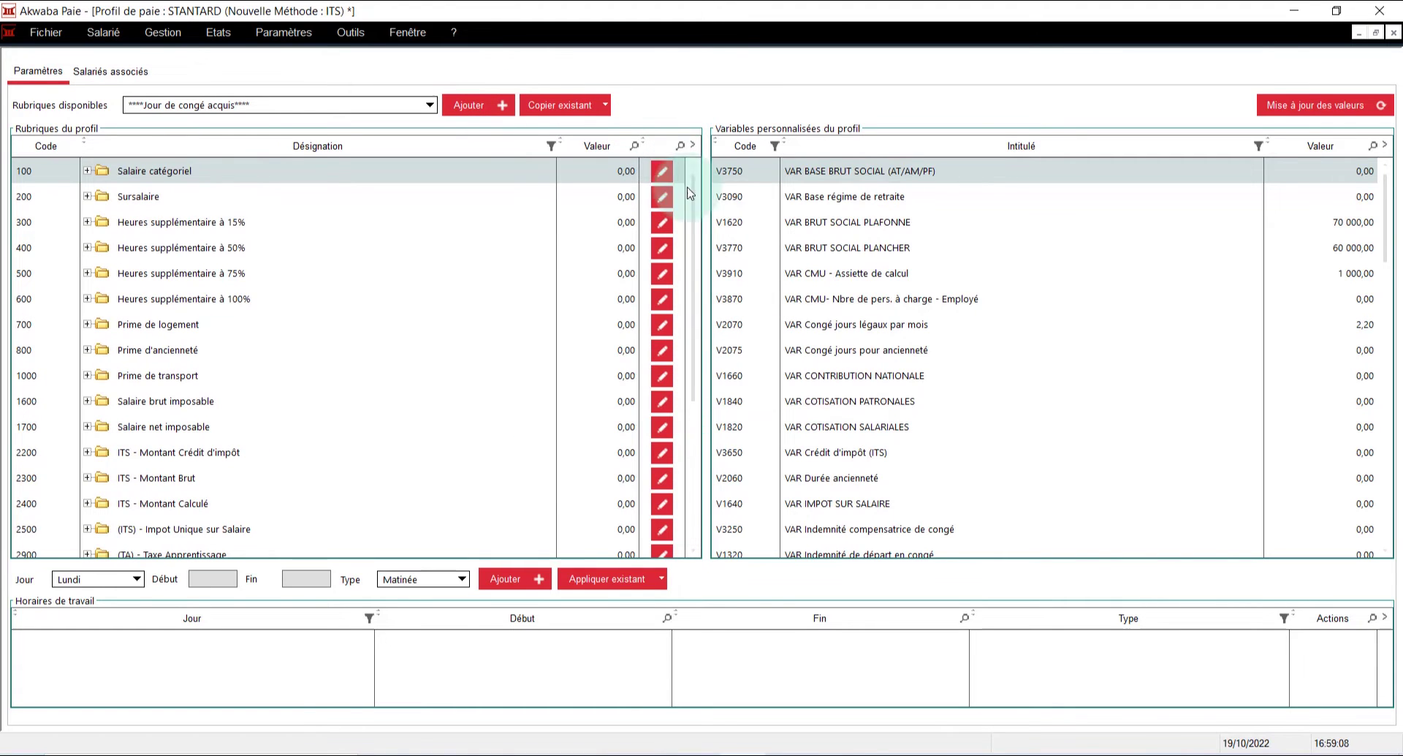
left_click_drag(692, 183, 704, 99)
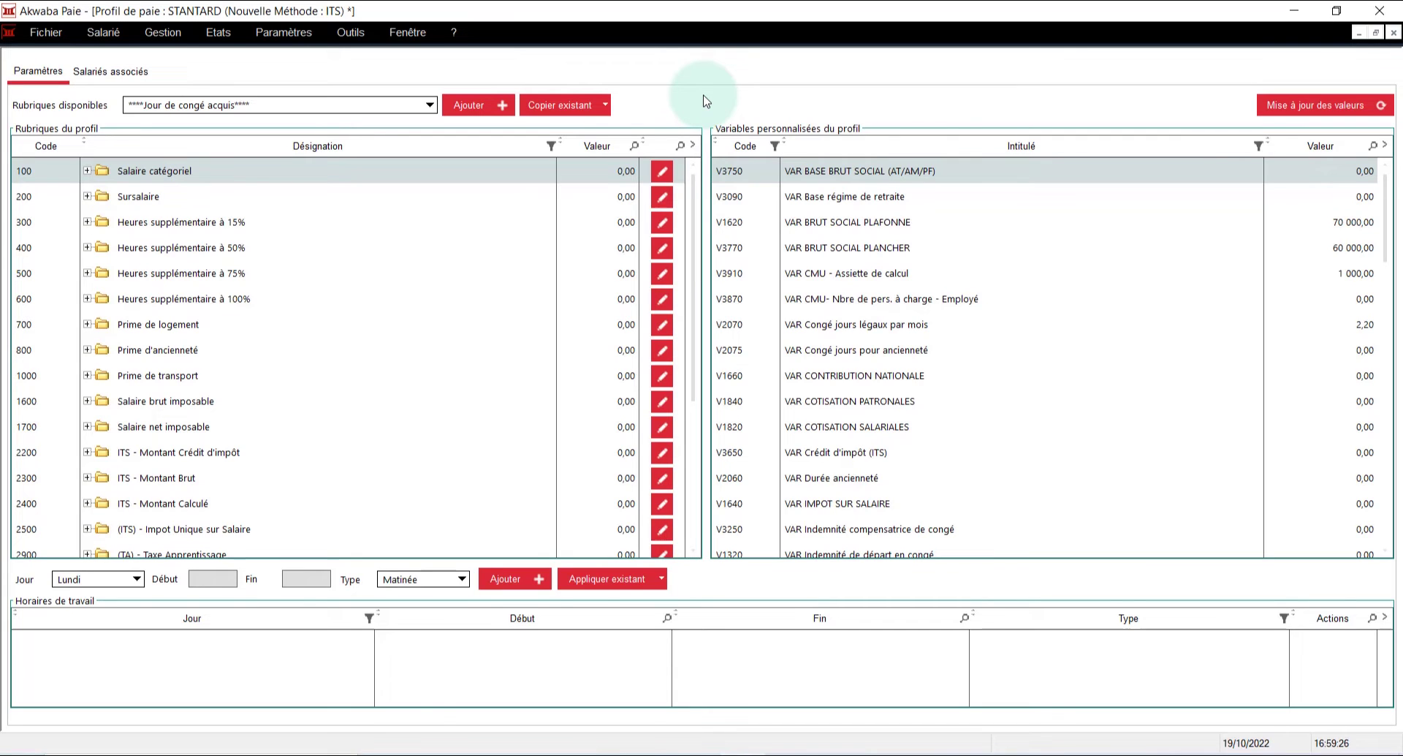
left_click(1394, 32)
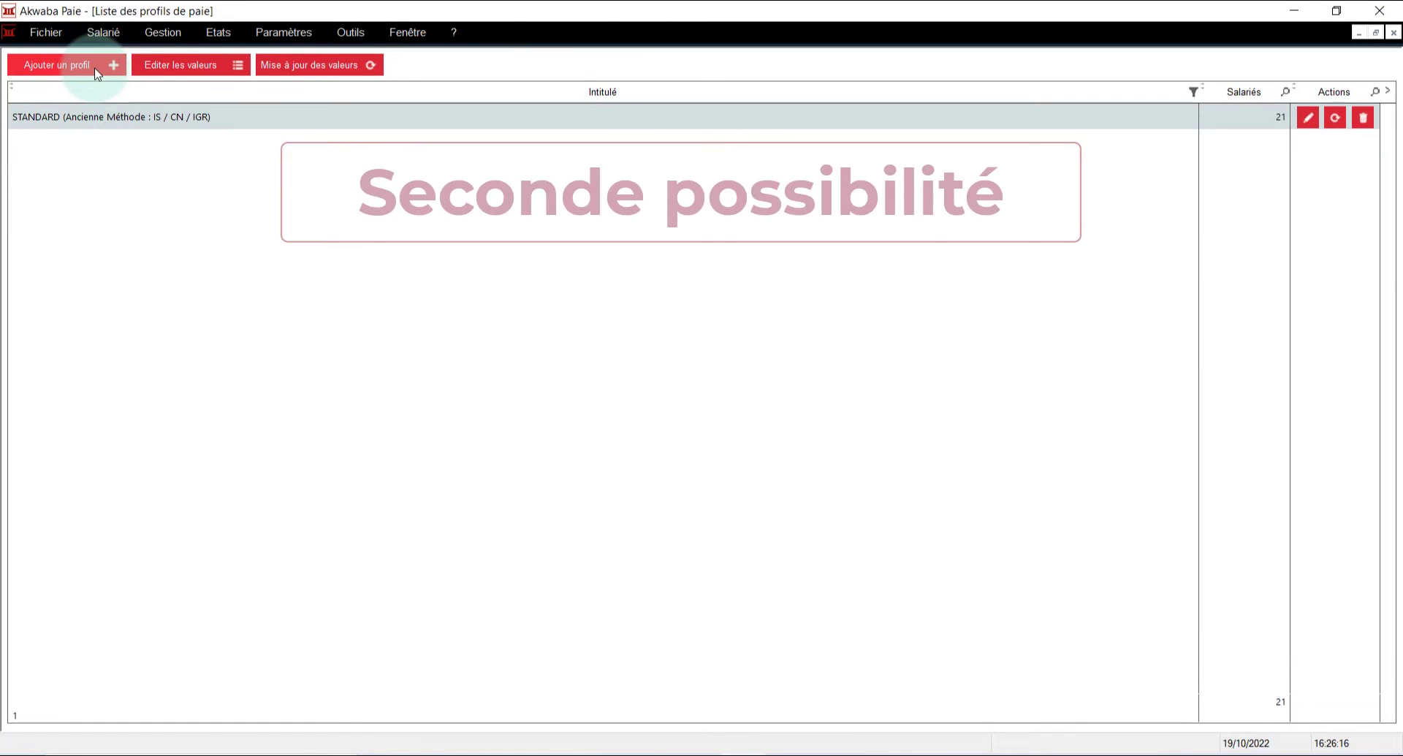
For the second method, add a pay profile titled "STANTARD (Nouvelle Méthode : ITS)" to the profile list
left_click(96, 72)
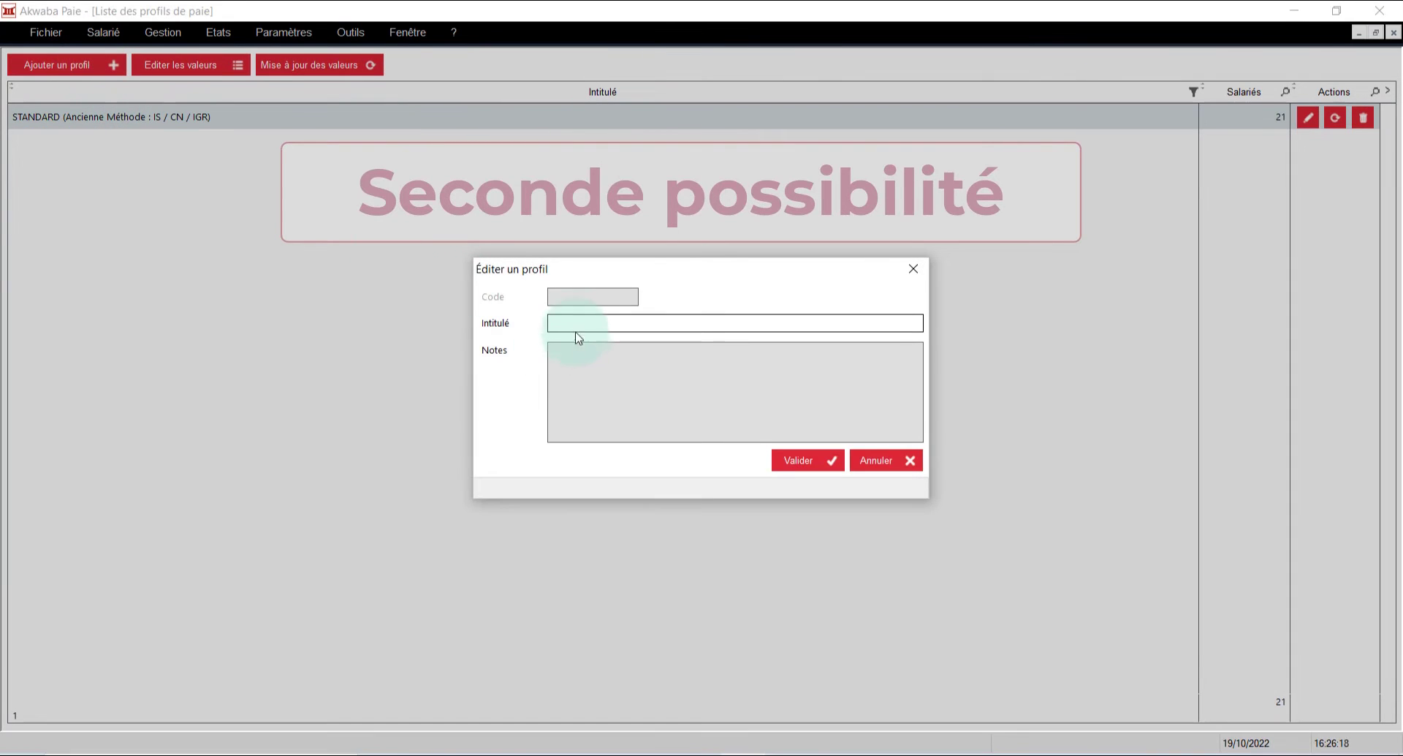
type("STANTARD (Nouvelle Méthode : ITS)")
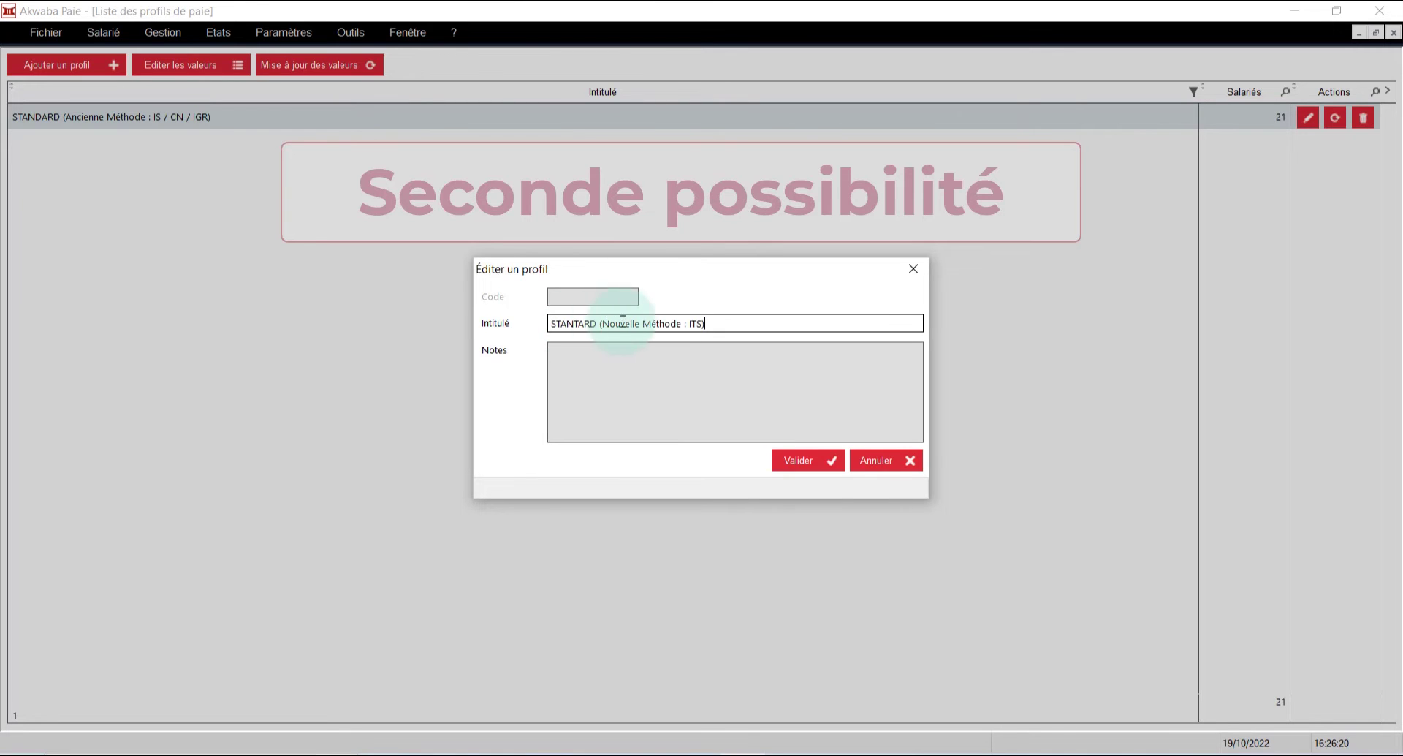
left_click(814, 466)
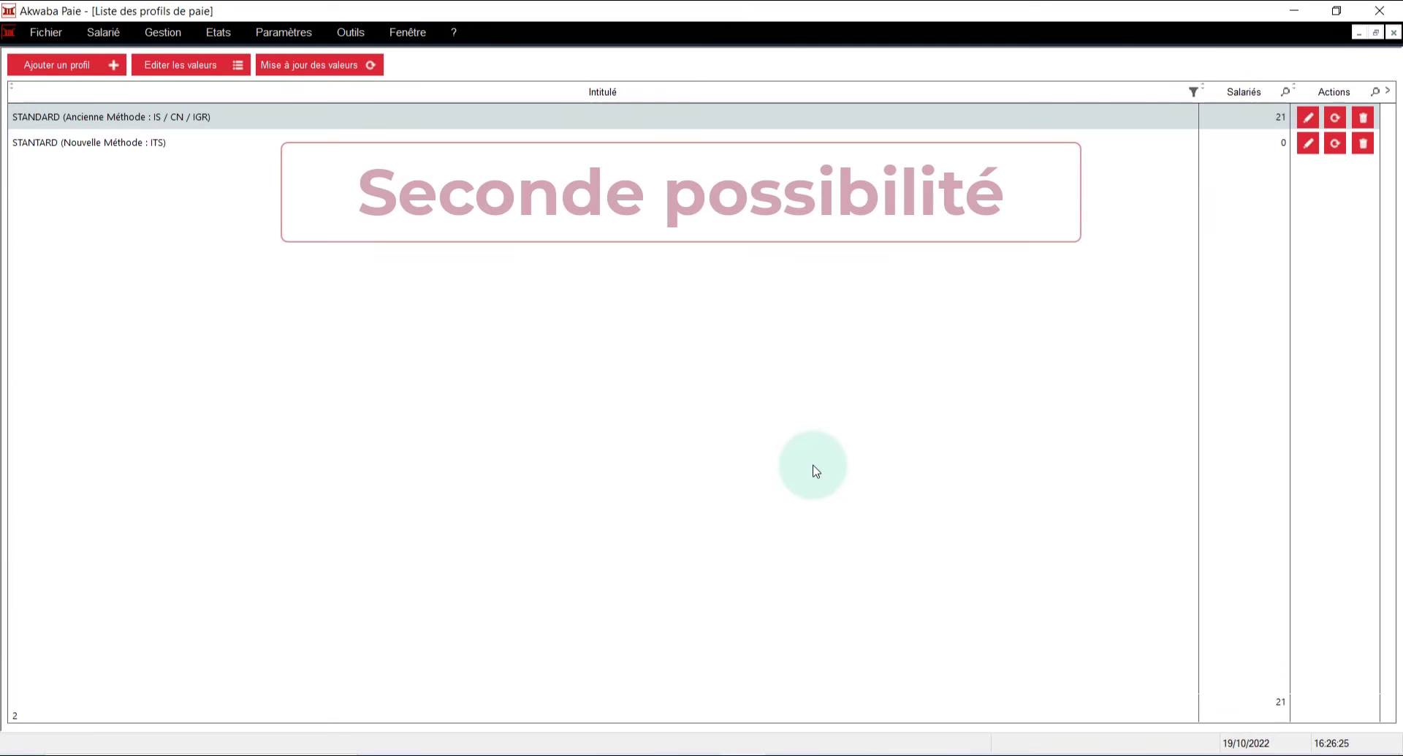
Open the new ITS profile and copy the existing rubriques from STANDARD (Ancienne Méthode : IS / CN / IGR) into it
left_click(667, 149)
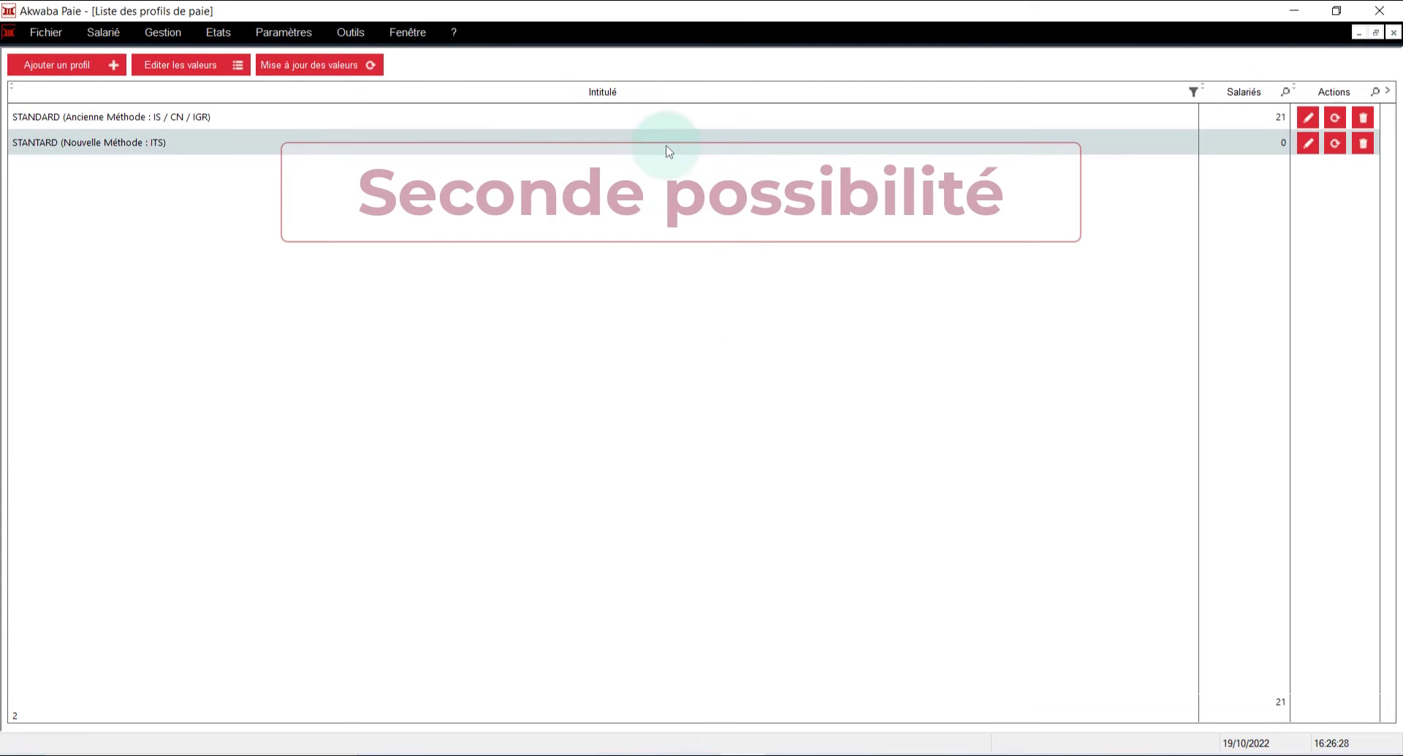
double_click(668, 150)
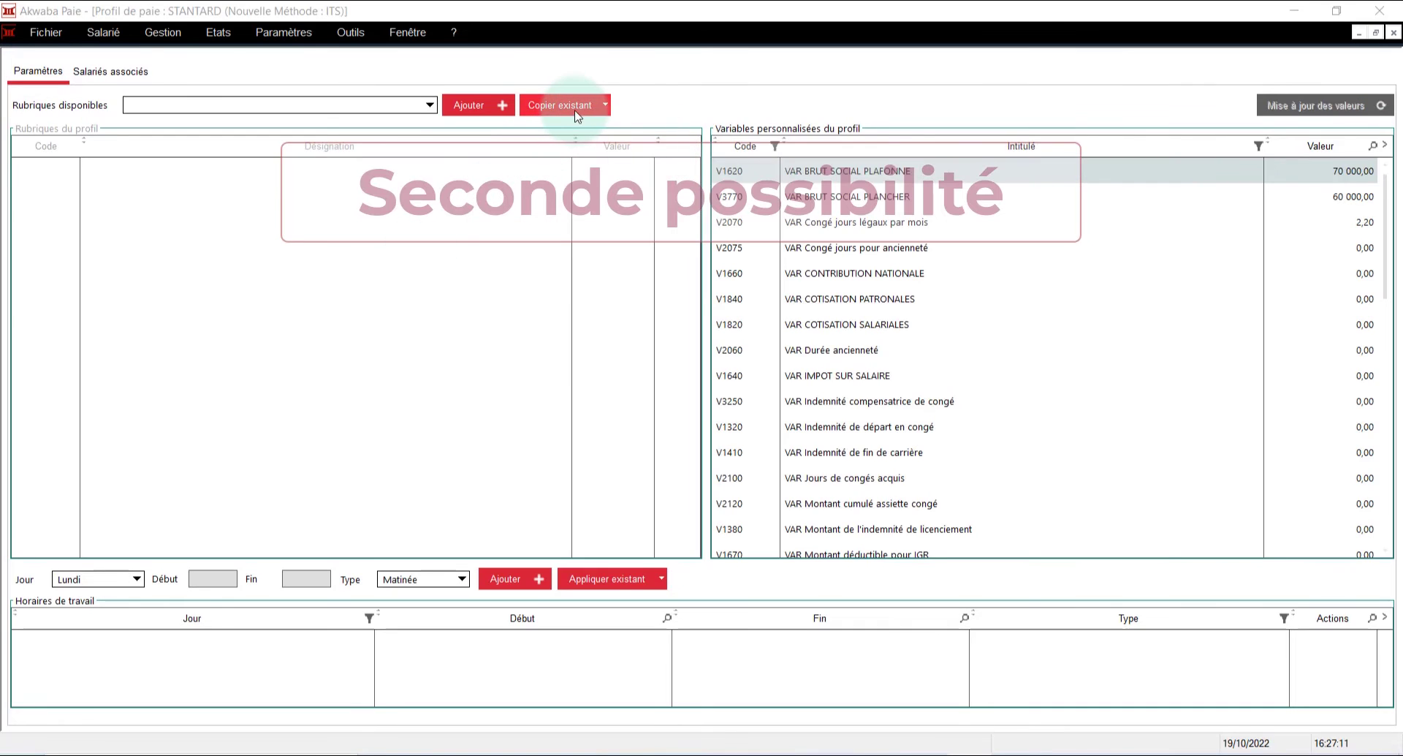
left_click(578, 110)
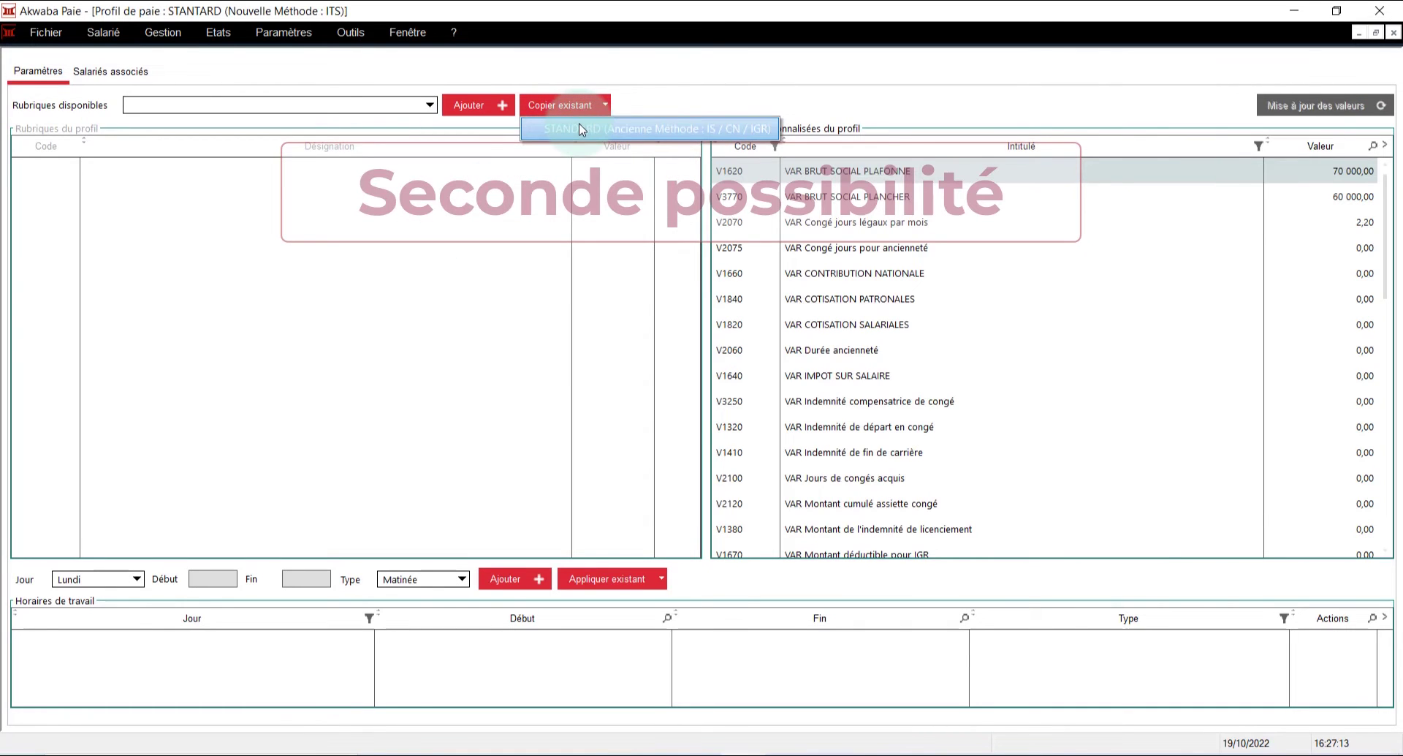
left_click(581, 130)
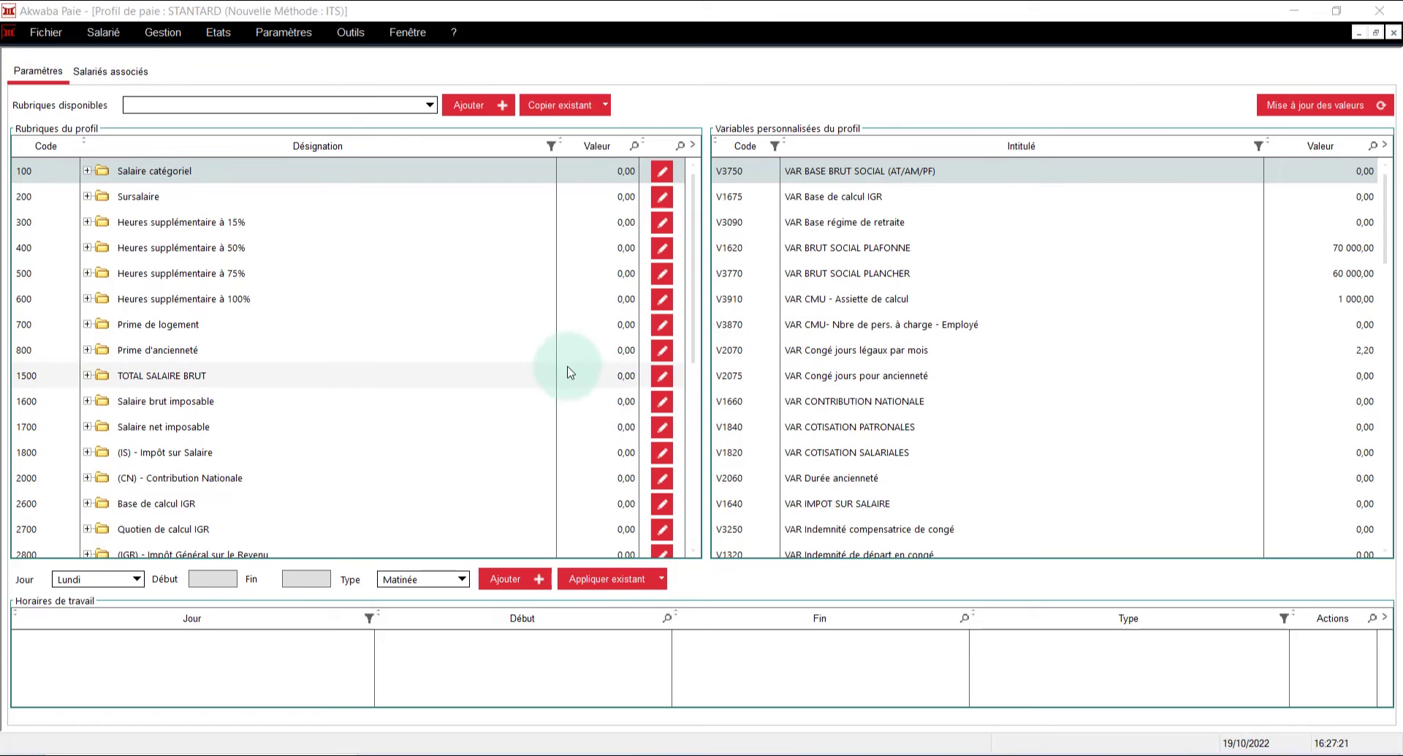
Delete the rubrique 1800 (IS) - Impôt sur Salaire from the ITS profile and confirm the deletion
left_click(691, 322)
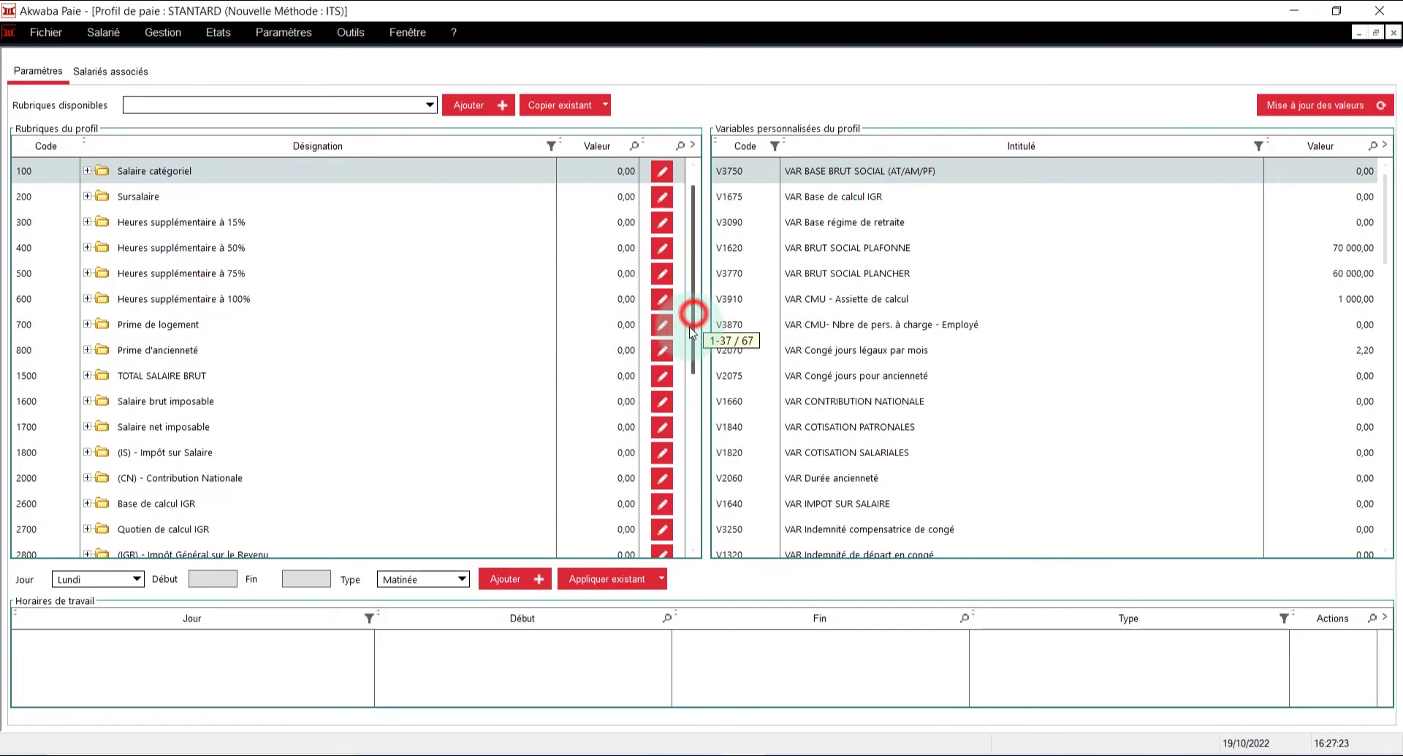
left_click_drag(693, 331, 674, 398)
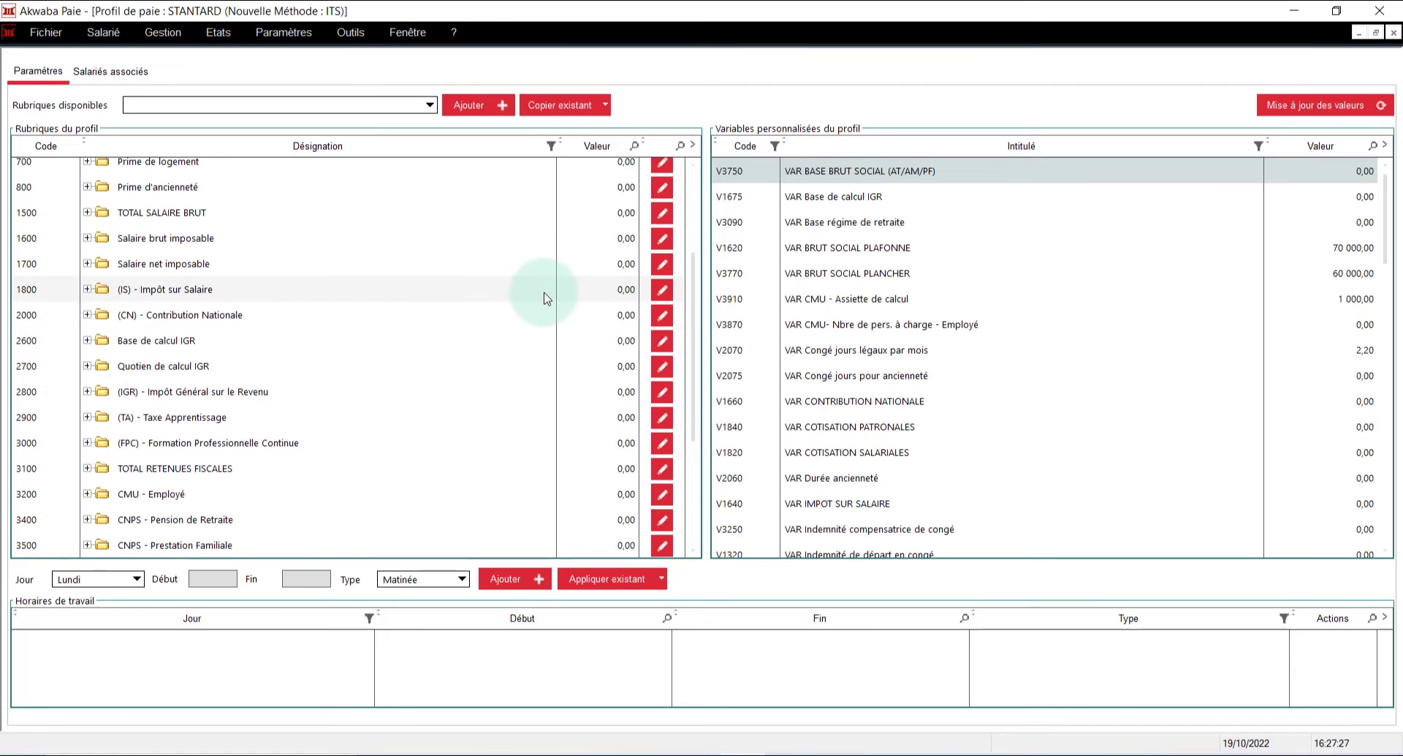
left_click(603, 296)
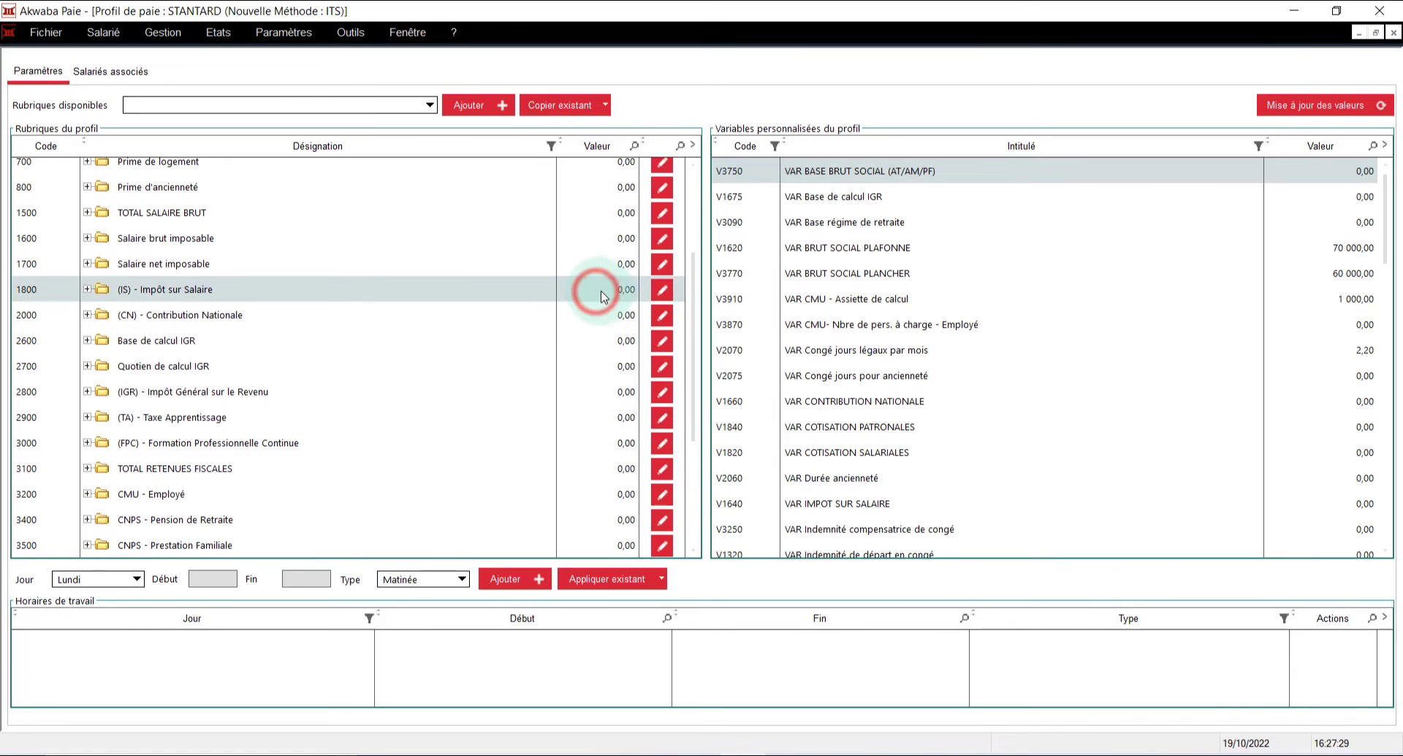
left_click(661, 292)
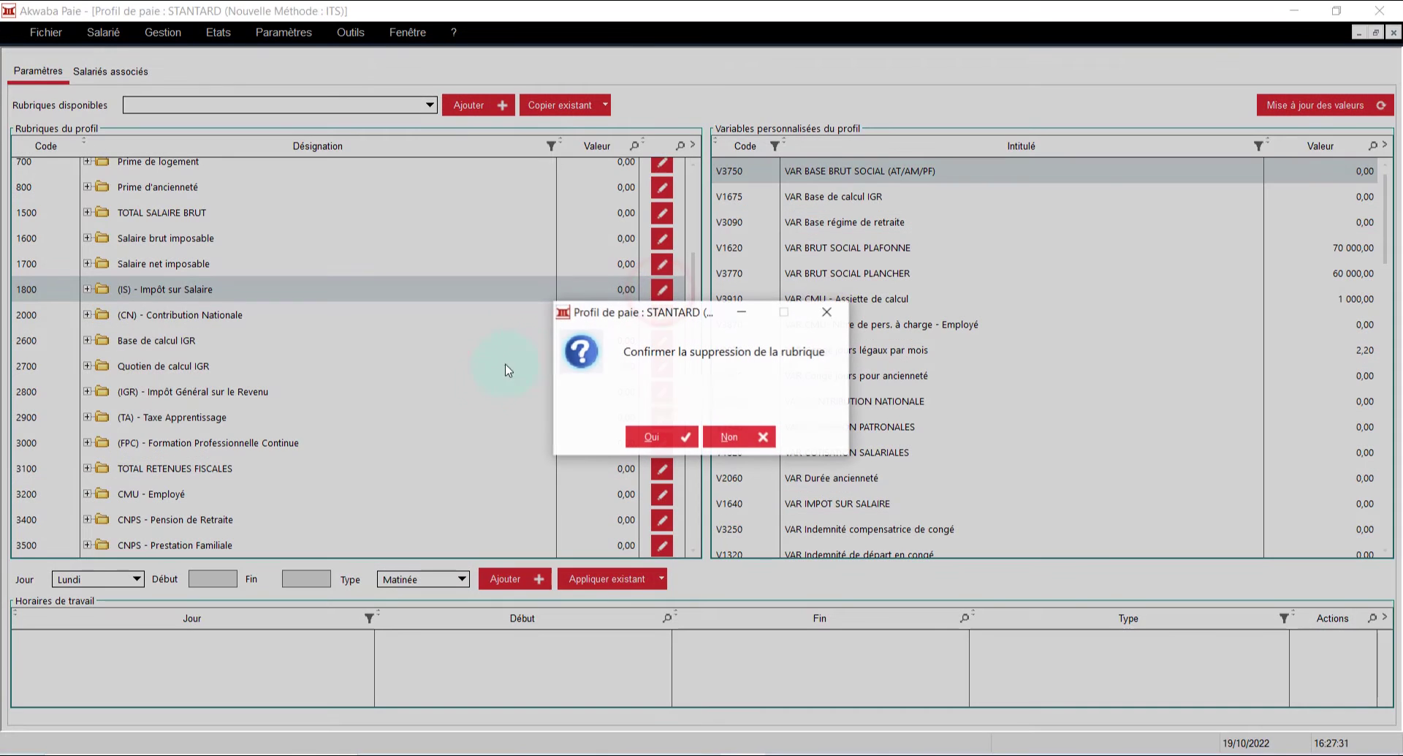
left_click(663, 433)
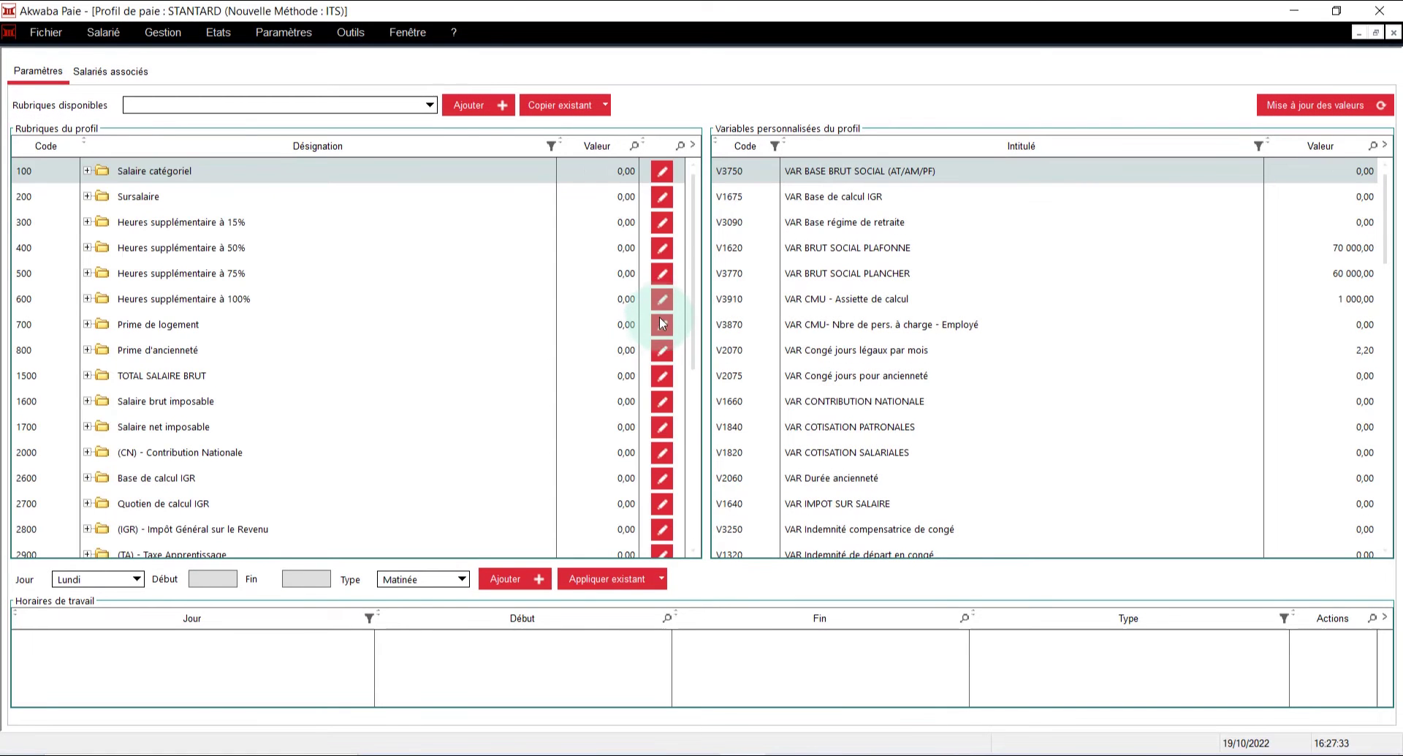
Dismiss the deletion of Salaire net imposable and delete the rubrique 2000 (CN) - Contribution Nationale from the profile instead
left_click(661, 432)
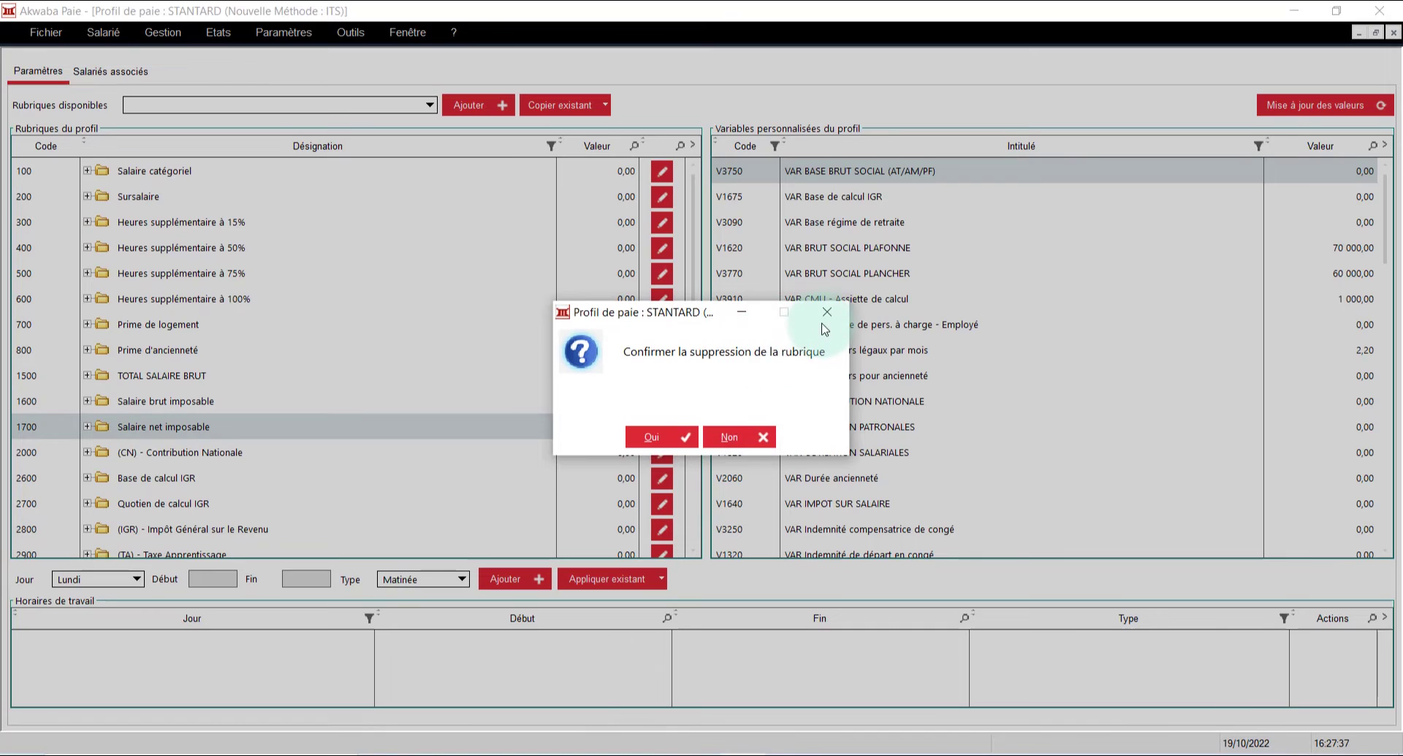
left_click(827, 315)
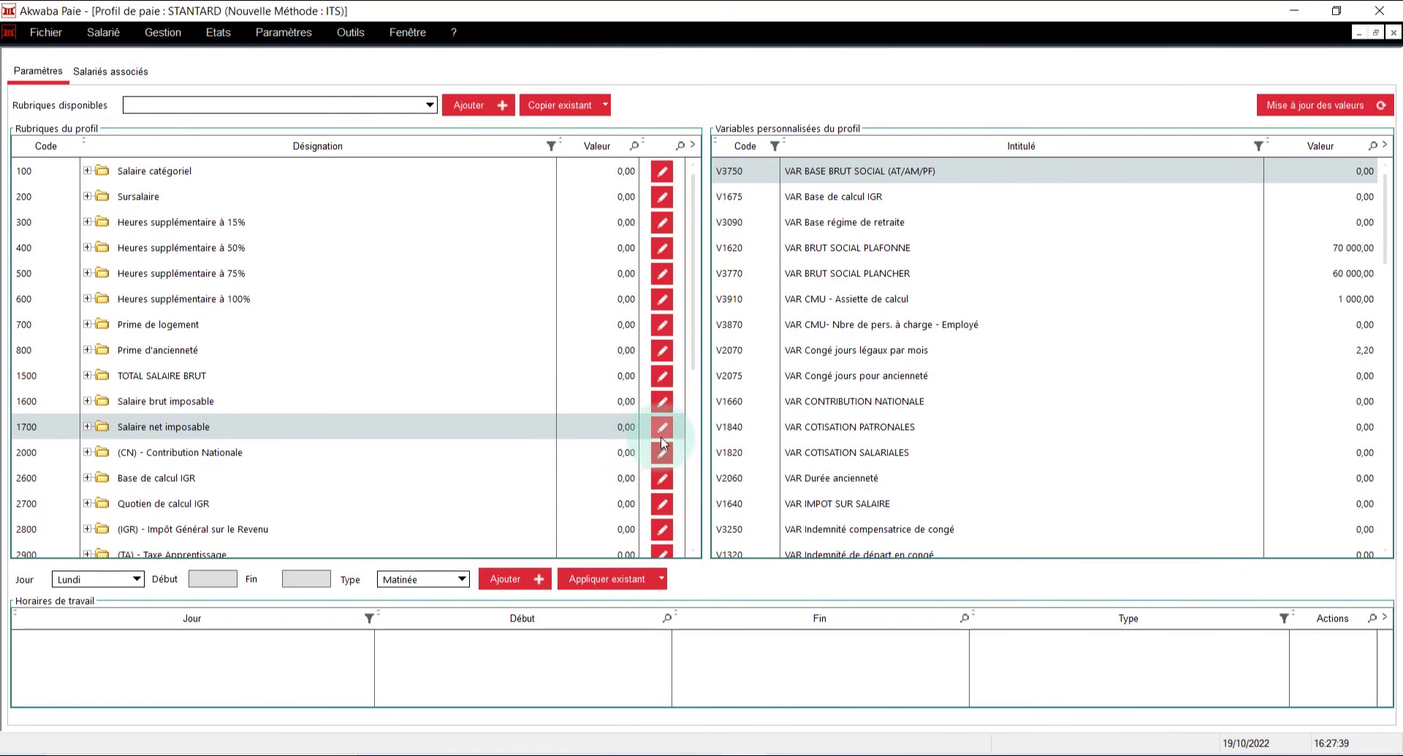
left_click(626, 452)
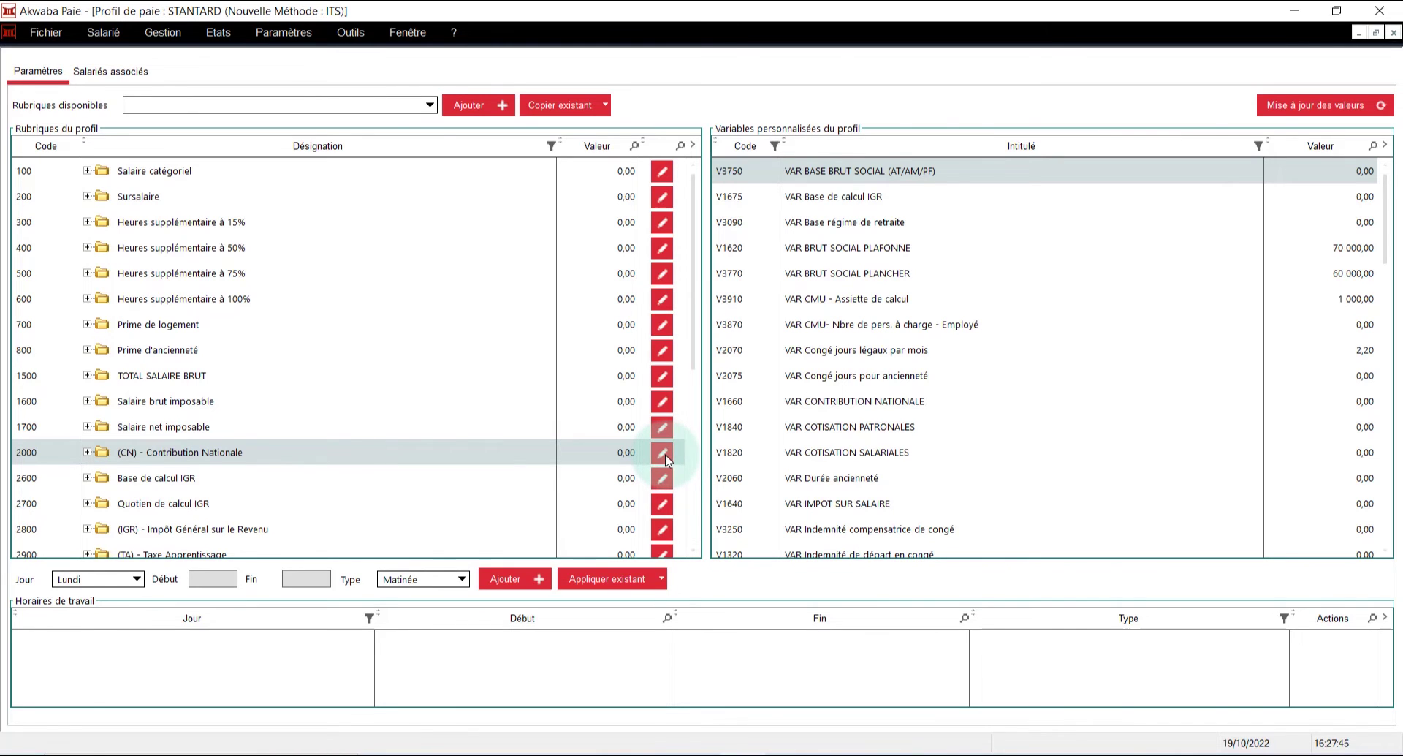
left_click(665, 454)
left_click(647, 433)
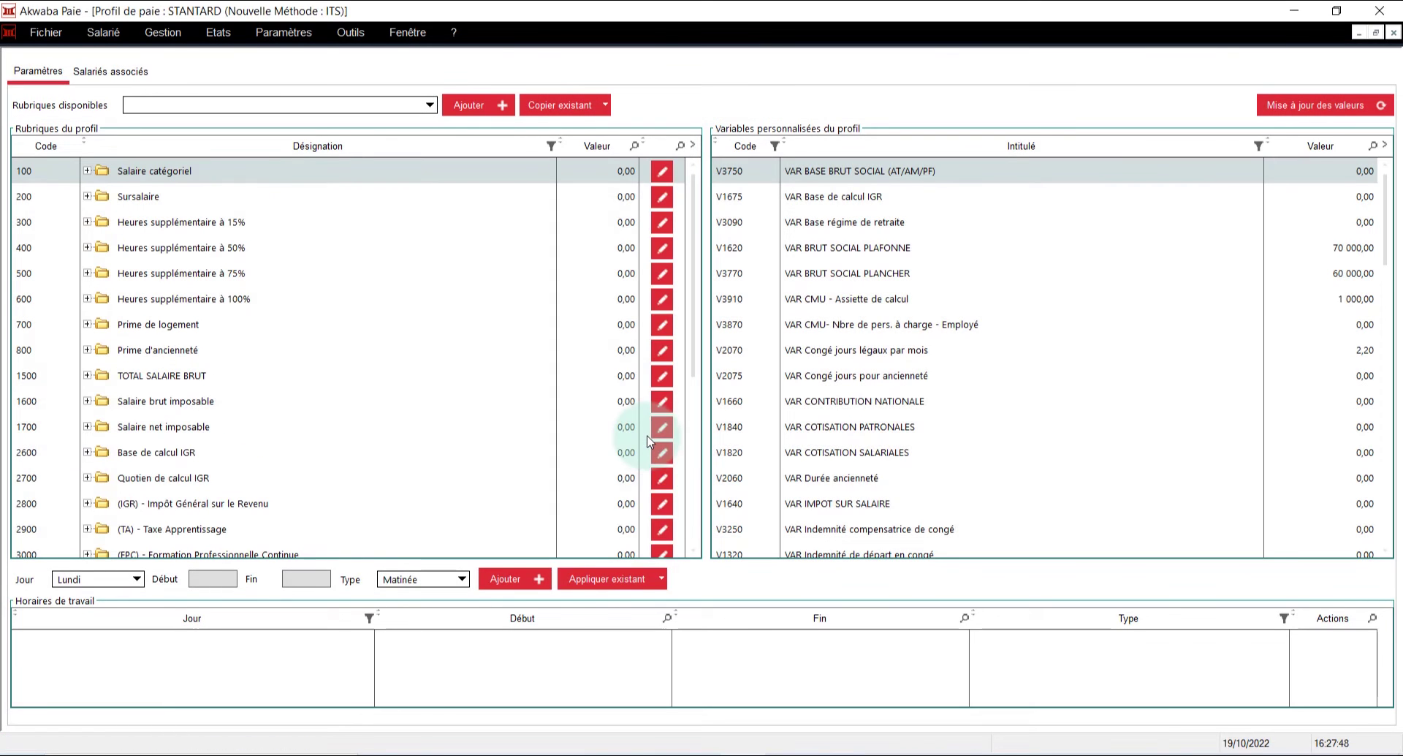
Delete the rubrique 2600 Base de calcul IGR from the ITS profile and confirm the deletion
left_click(661, 470)
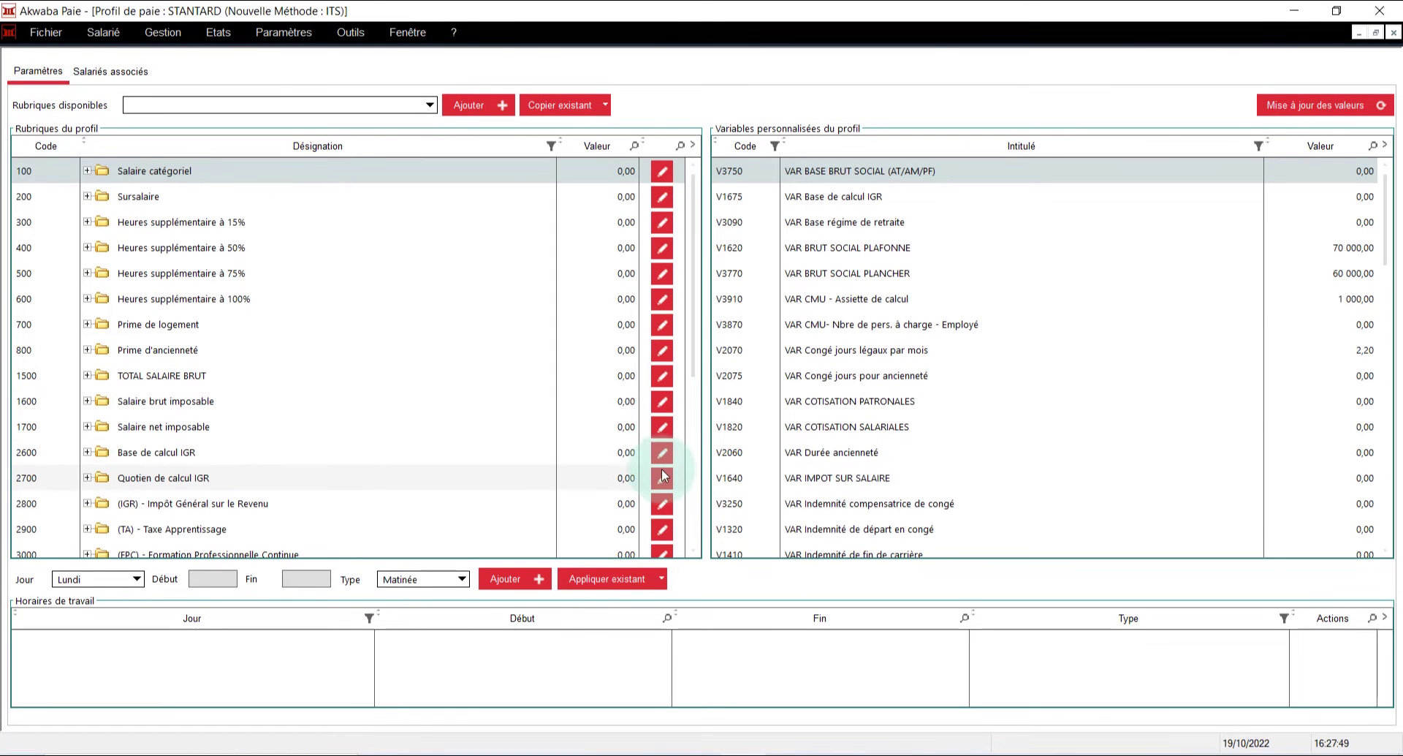
left_click(663, 458)
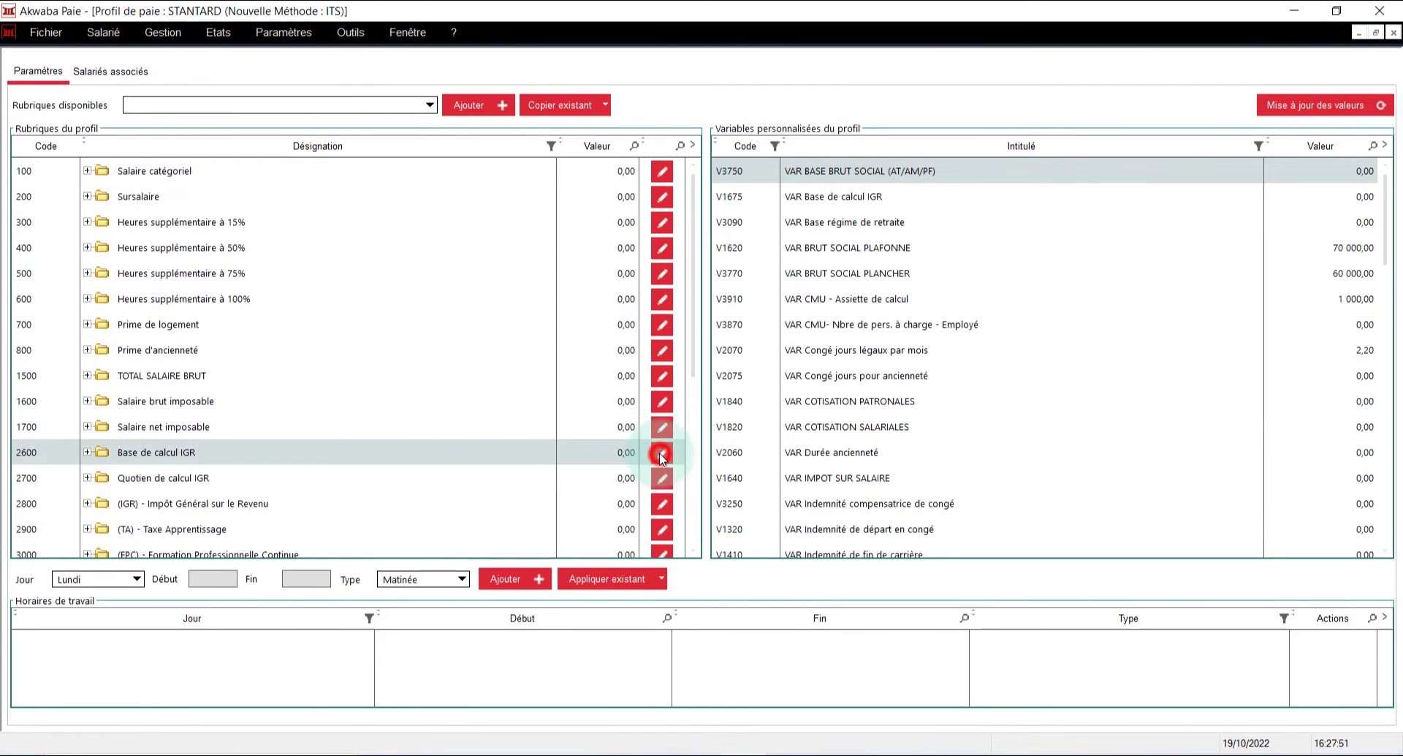
left_click(636, 436)
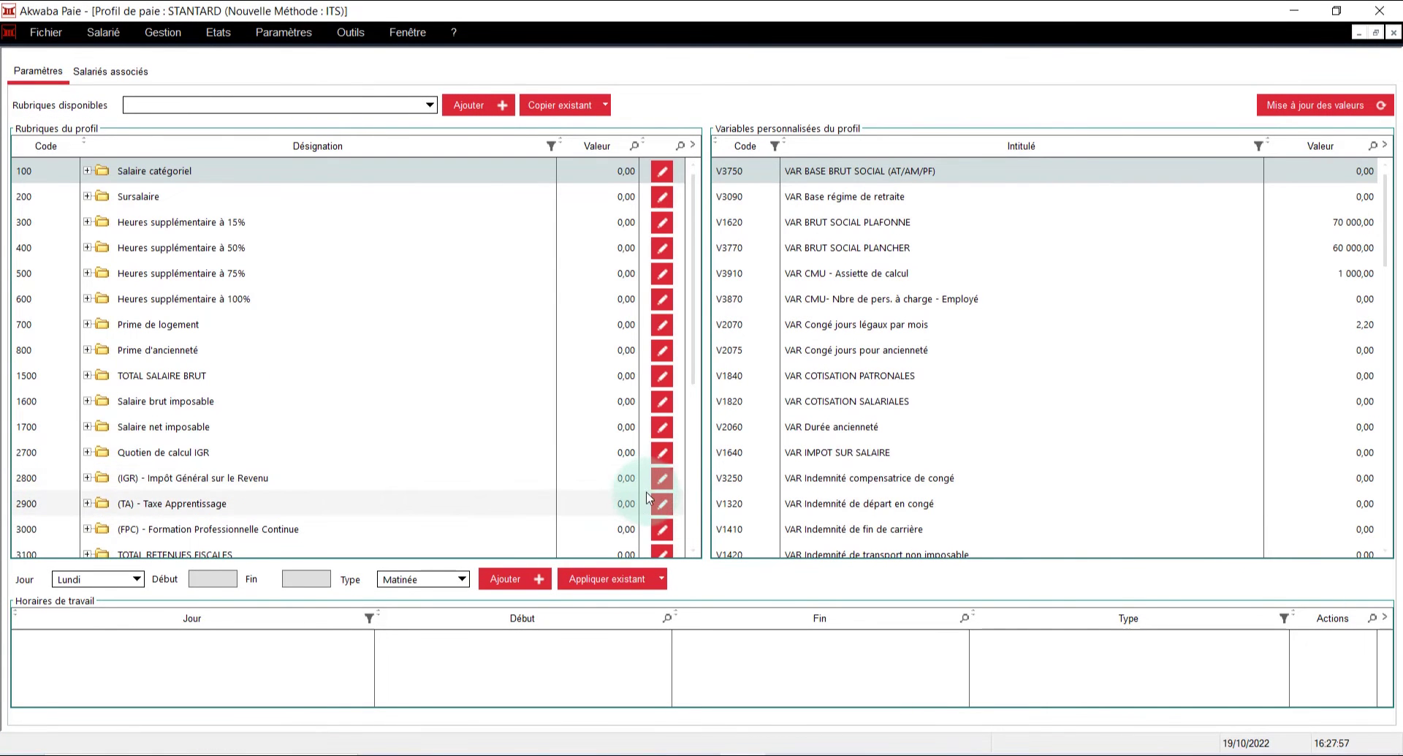
Delete the rubriques 2800 (IGR) - Impôt Général sur le Revenu and 2700 Quotien de calcul IGR from the ITS profile
left_click(661, 480)
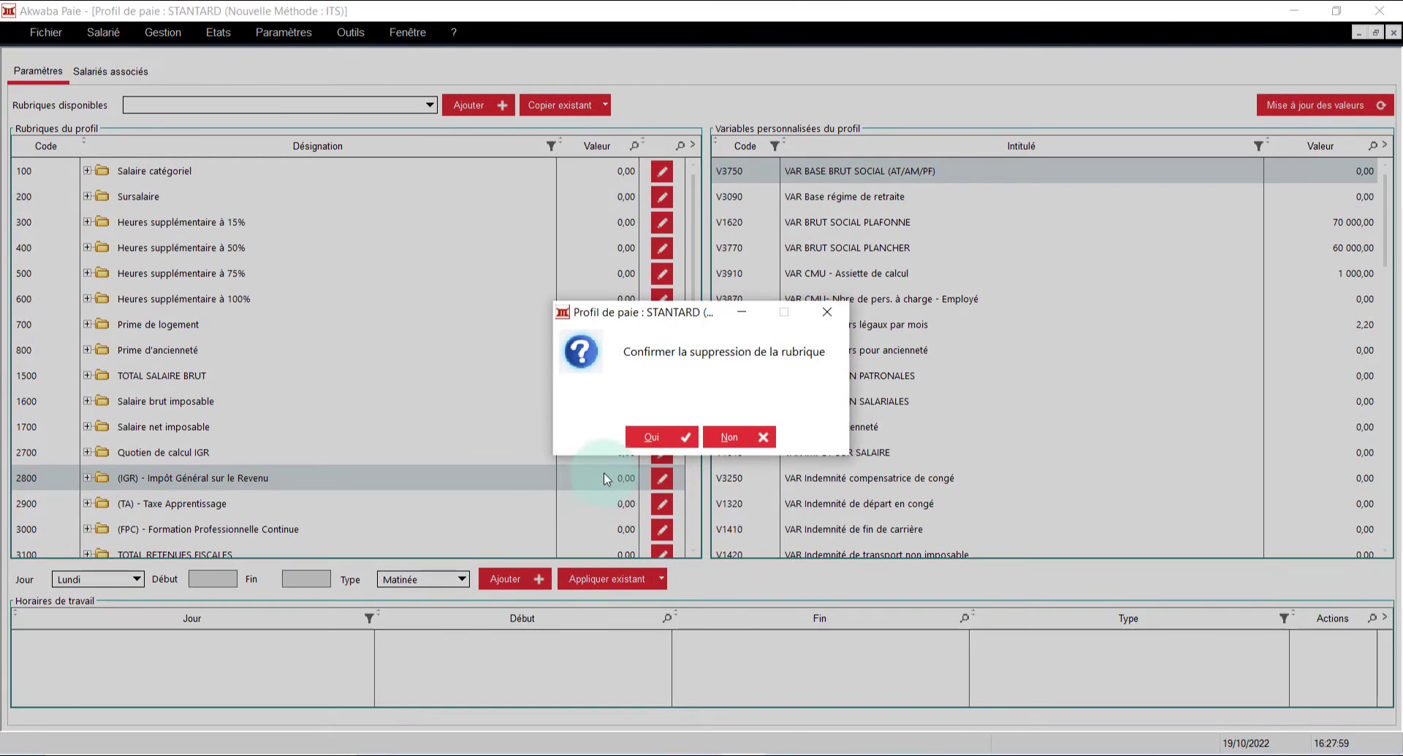
left_click(643, 438)
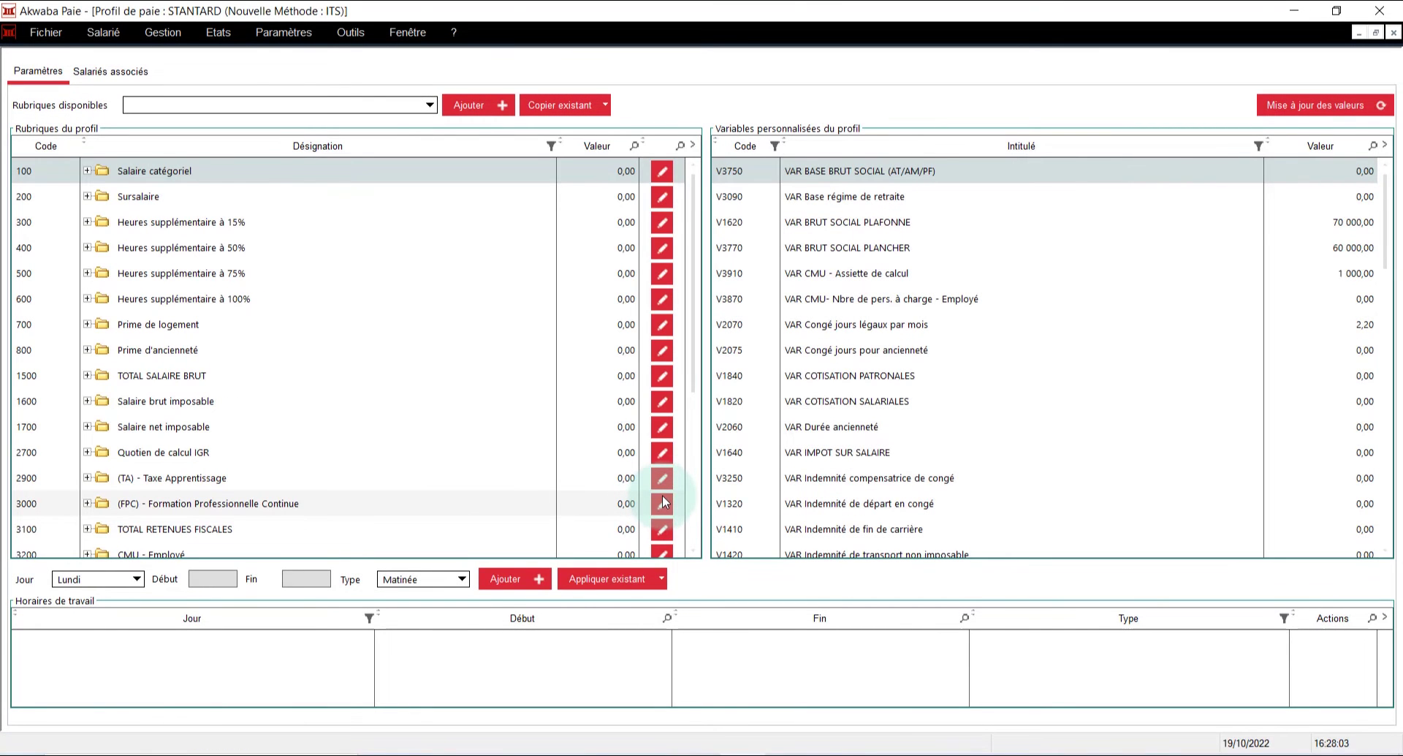
left_click_drag(694, 383, 694, 447)
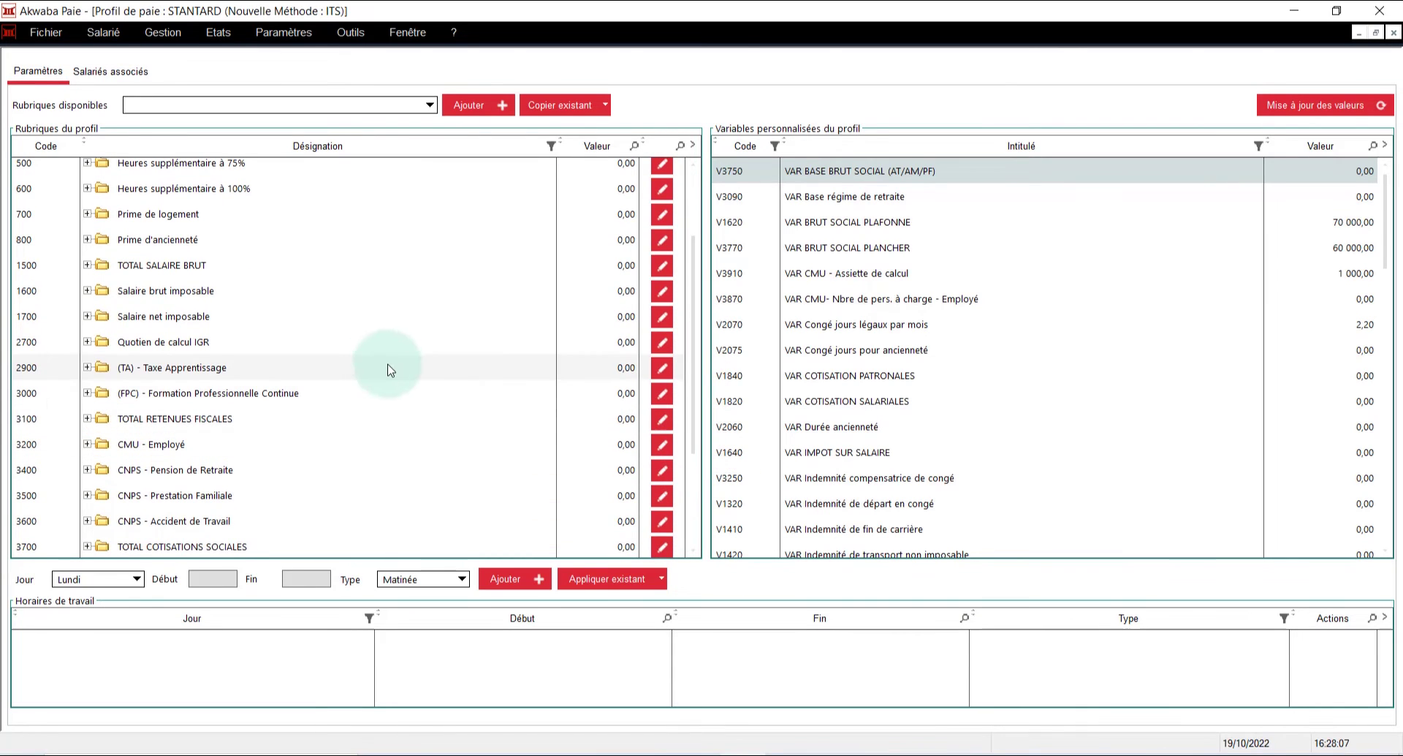
left_click(429, 343)
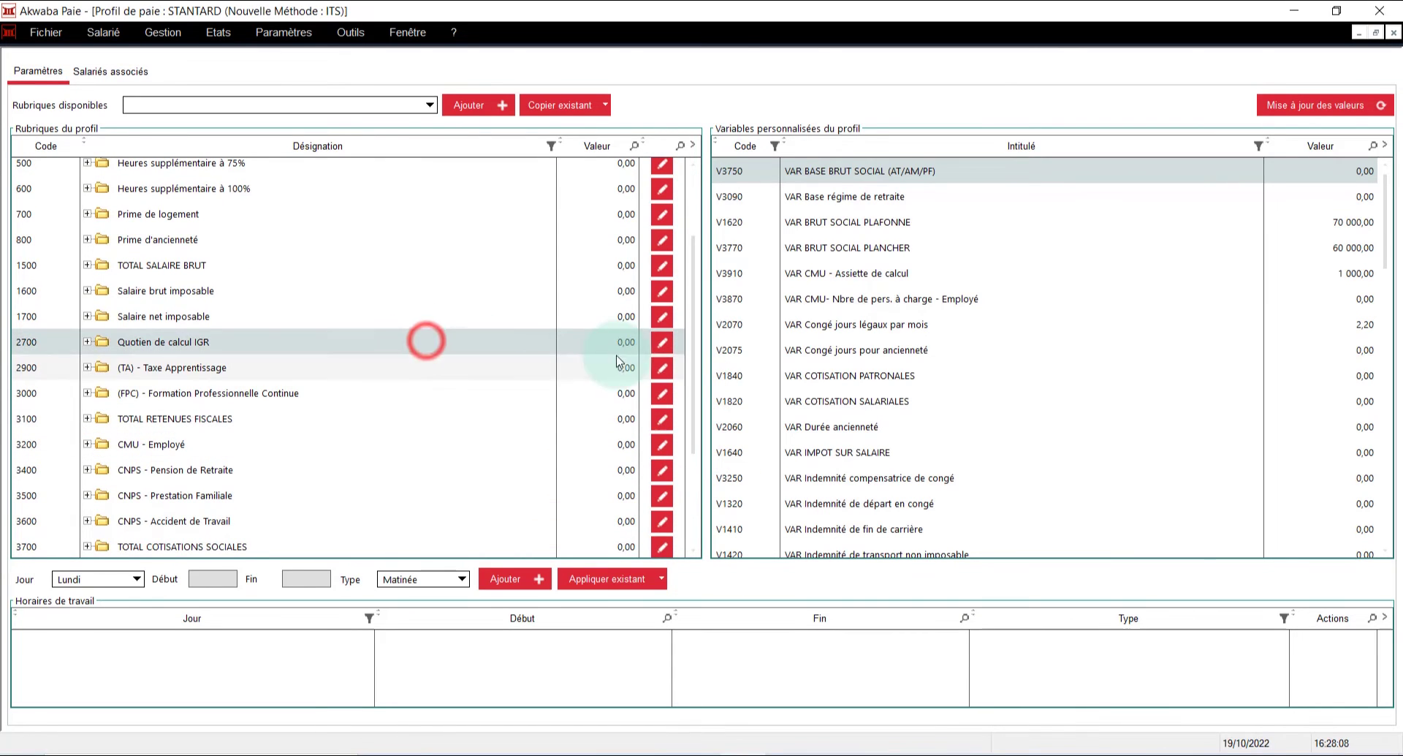
left_click(656, 344)
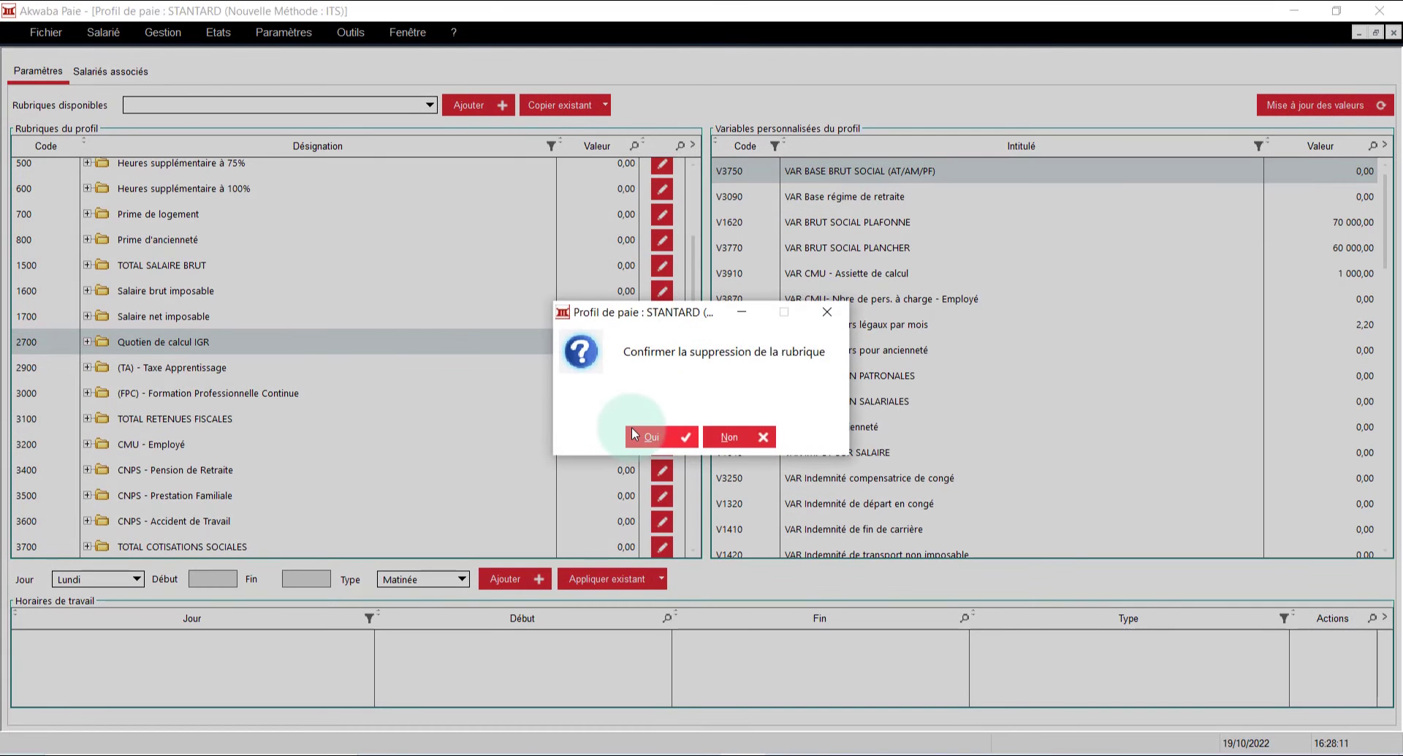
left_click(631, 432)
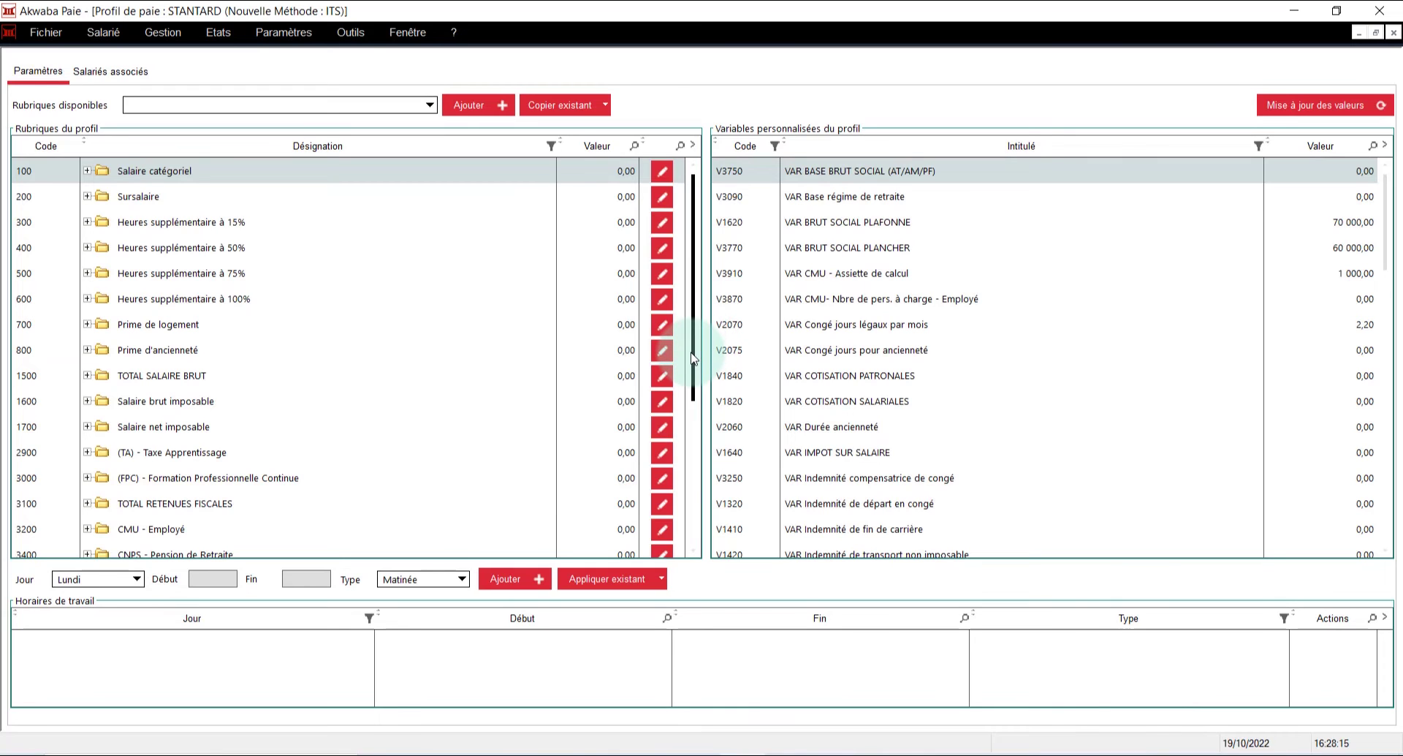
left_click_drag(692, 358, 696, 174)
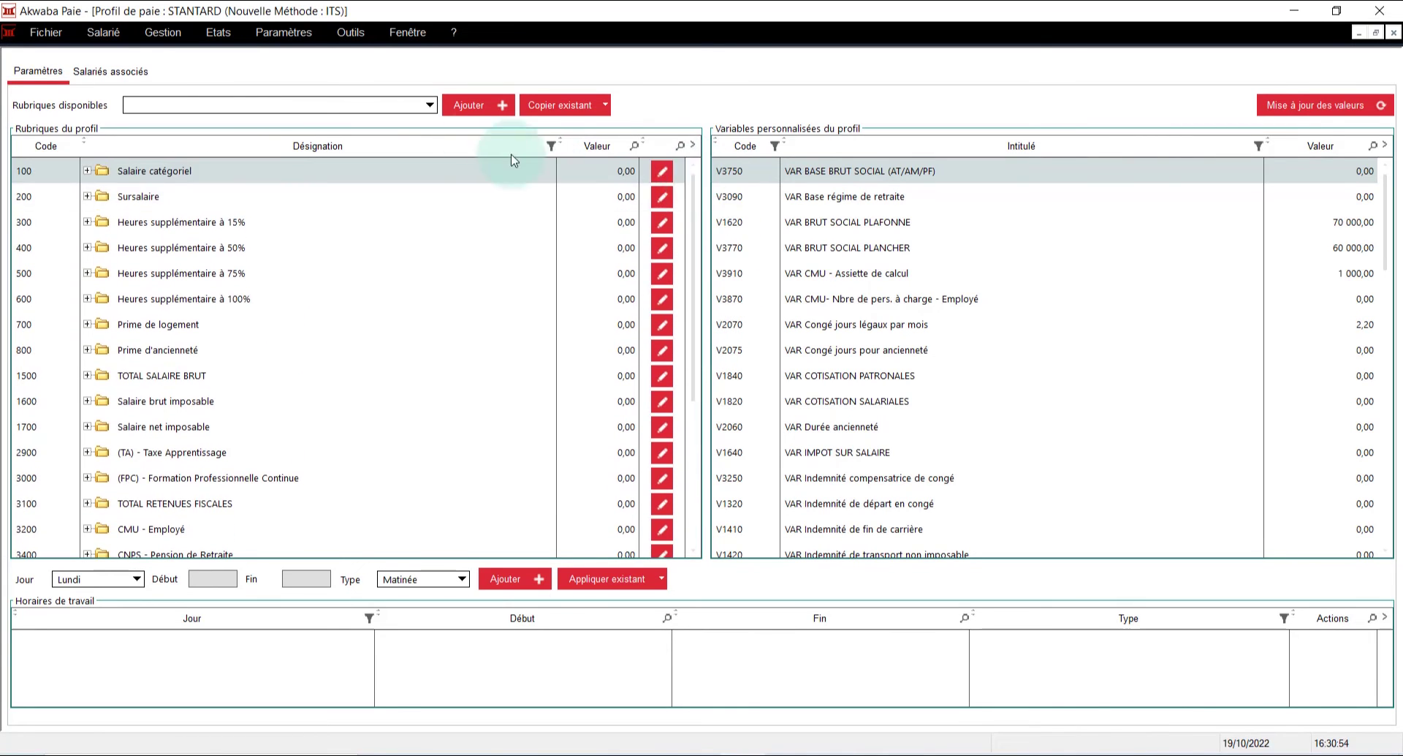
Add the rubriques ITS - Montant Brut, ITS - Montant Crédit d'impôt, ITS - Montant Calculé and (ITS) - Impot Unique sur Salaire to the profile
left_click(424, 108)
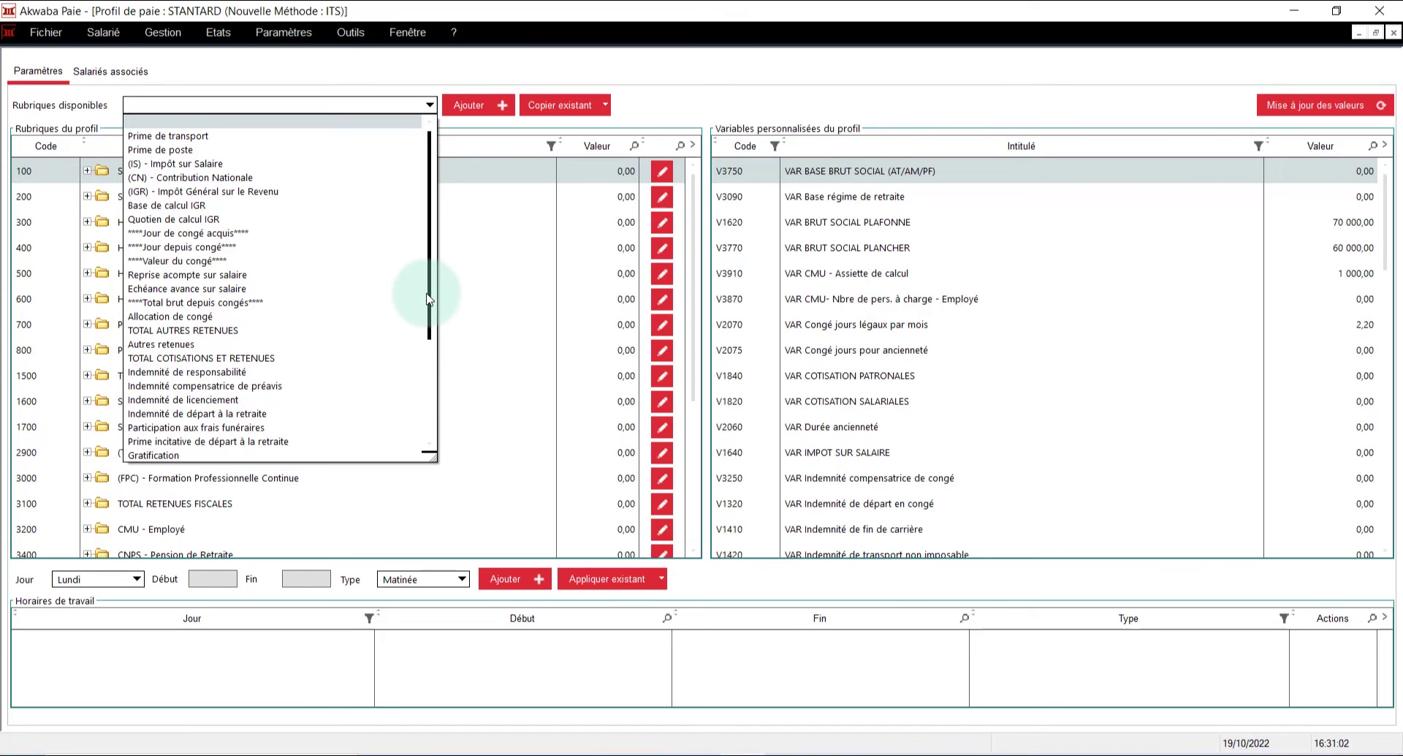
left_click_drag(430, 300, 407, 401)
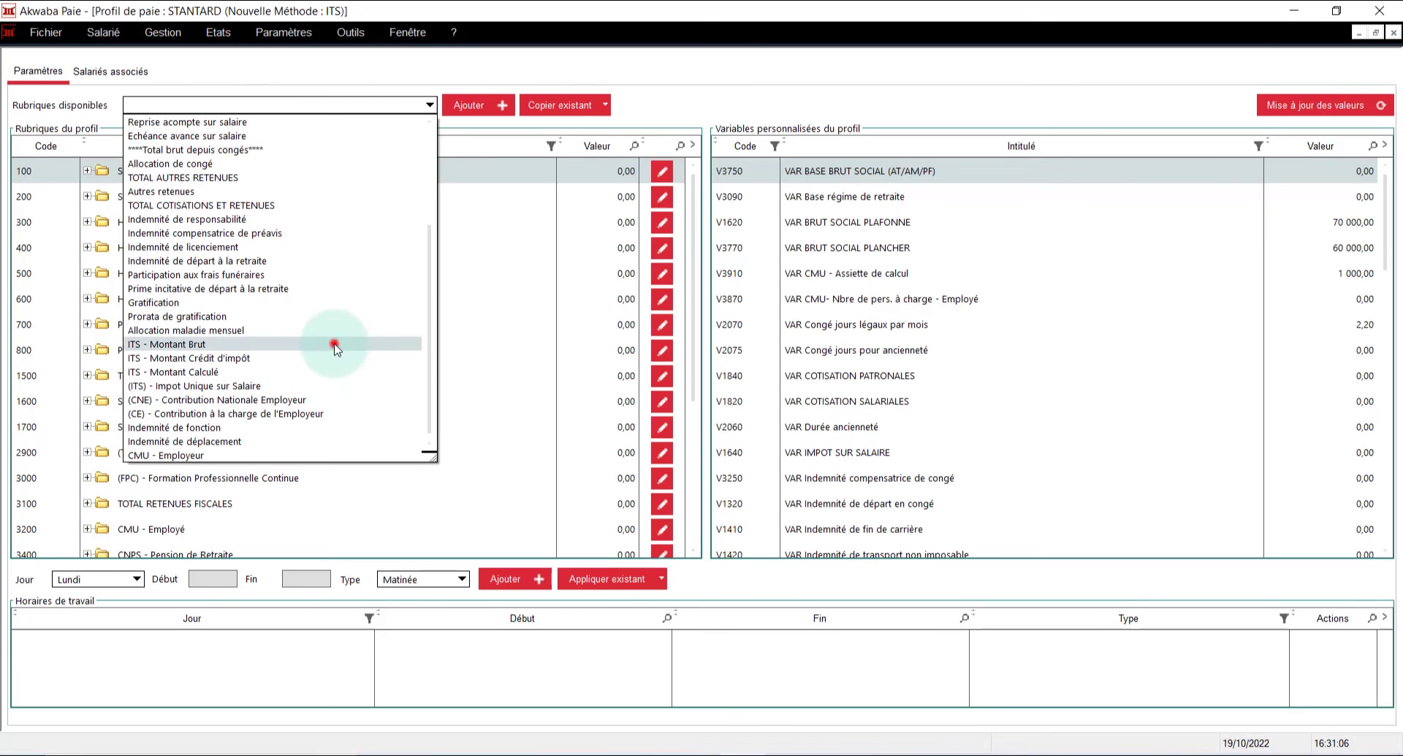
left_click(335, 346)
left_click(469, 104)
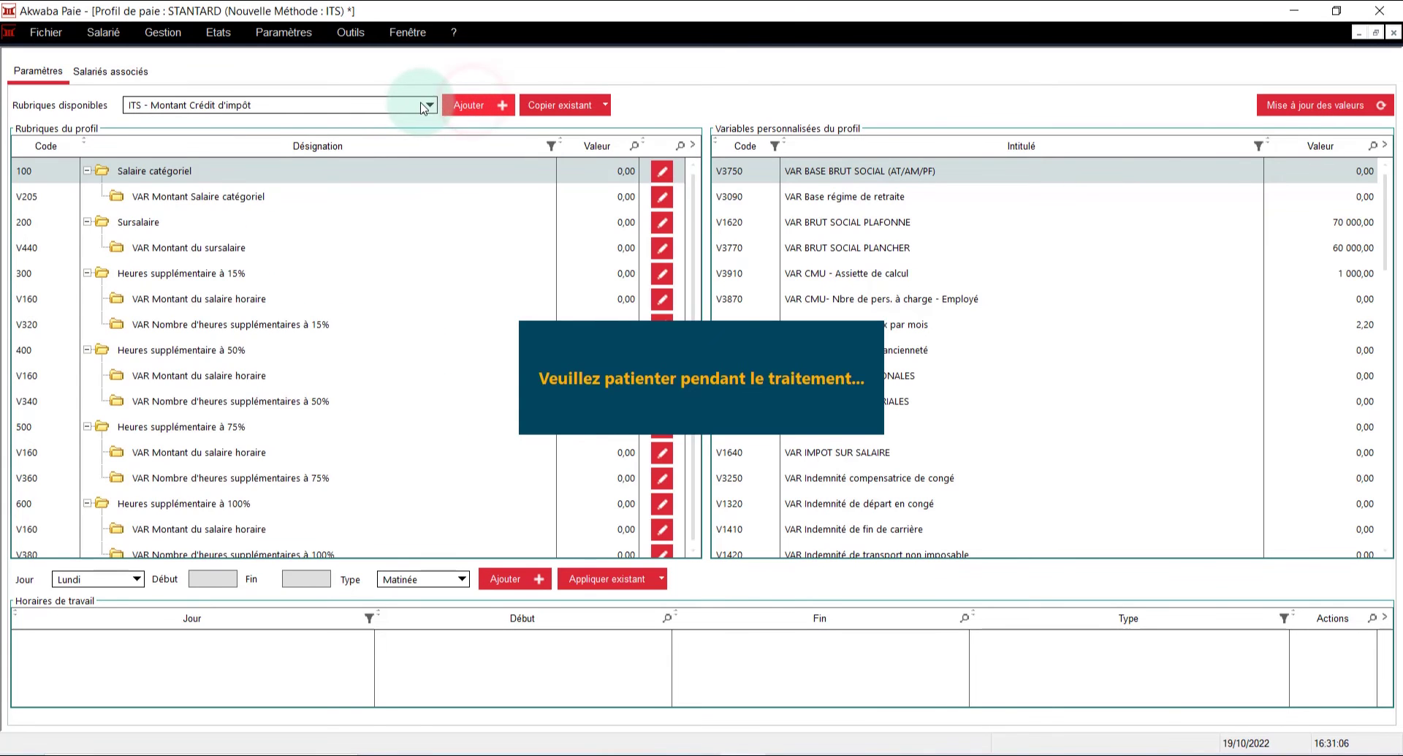
left_click(471, 104)
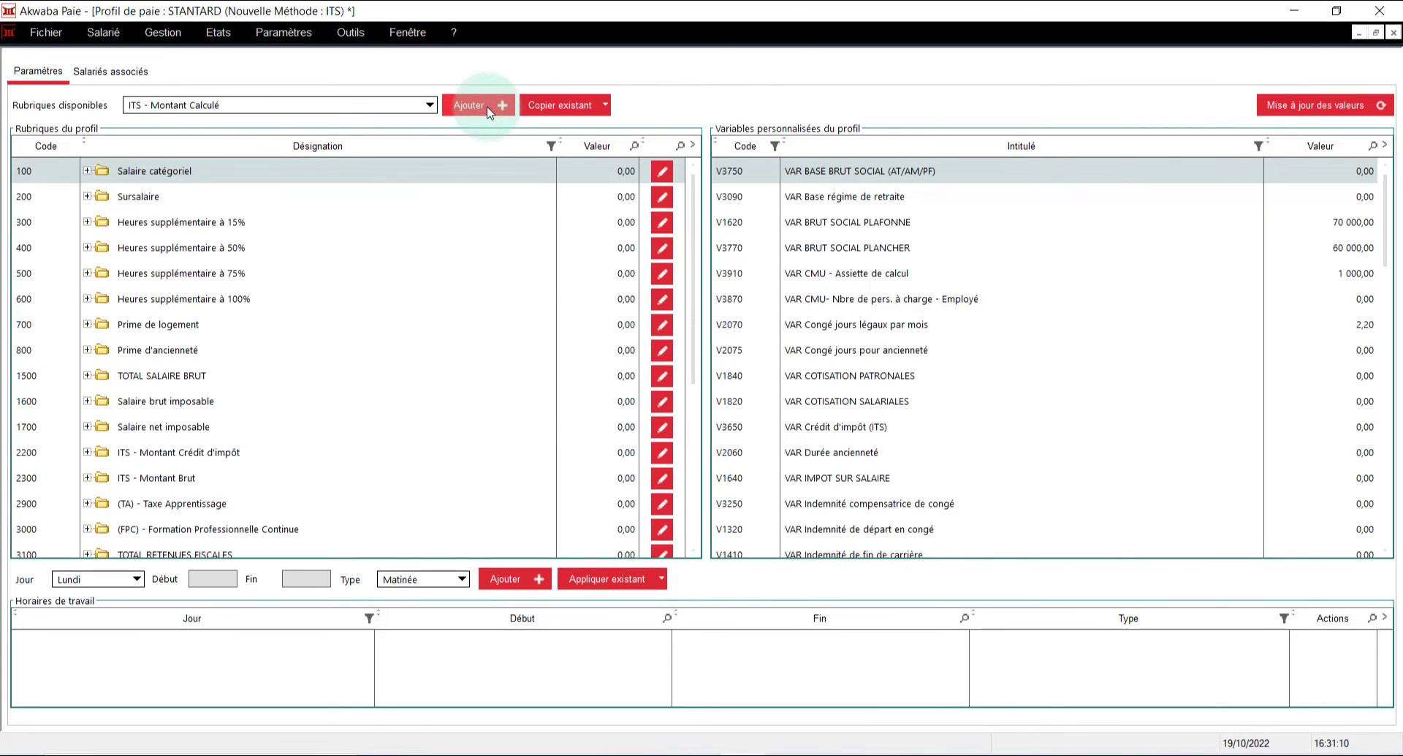
left_click(486, 107)
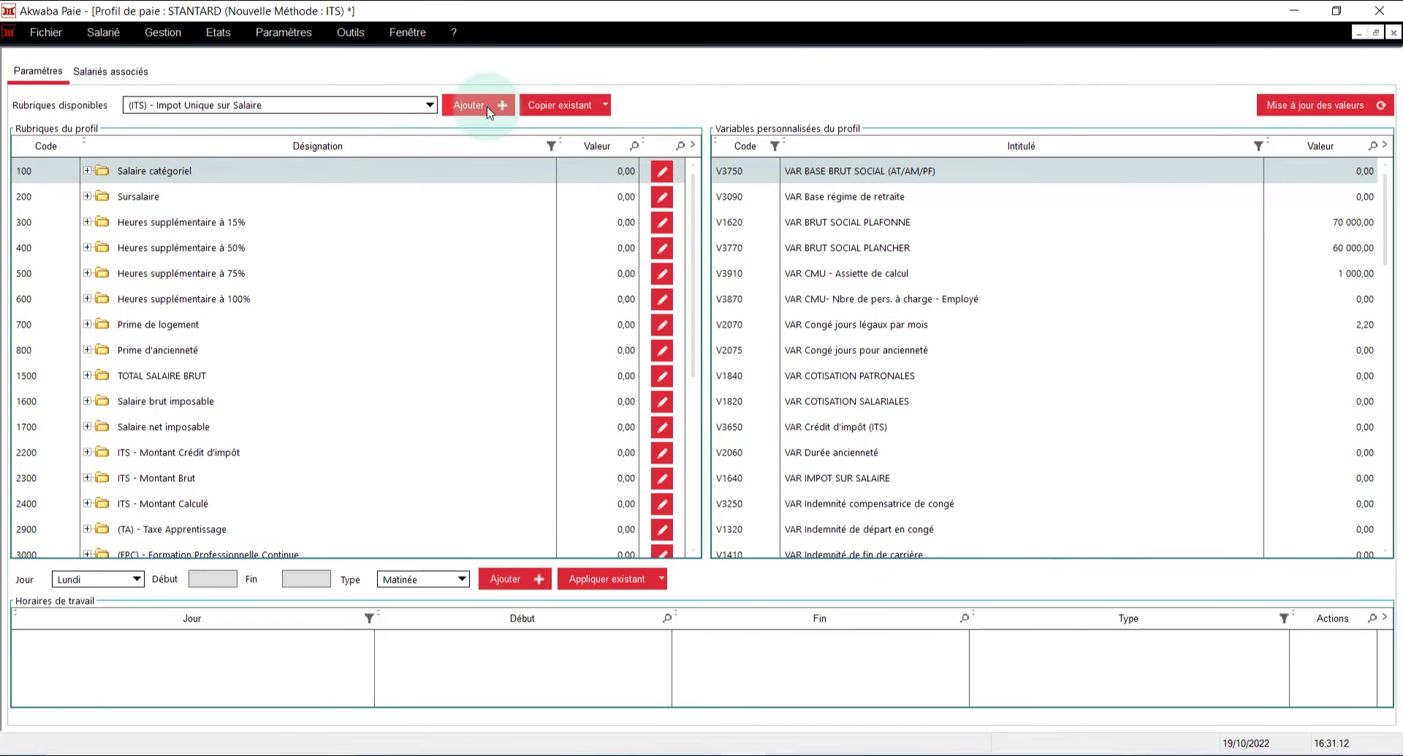
left_click(486, 107)
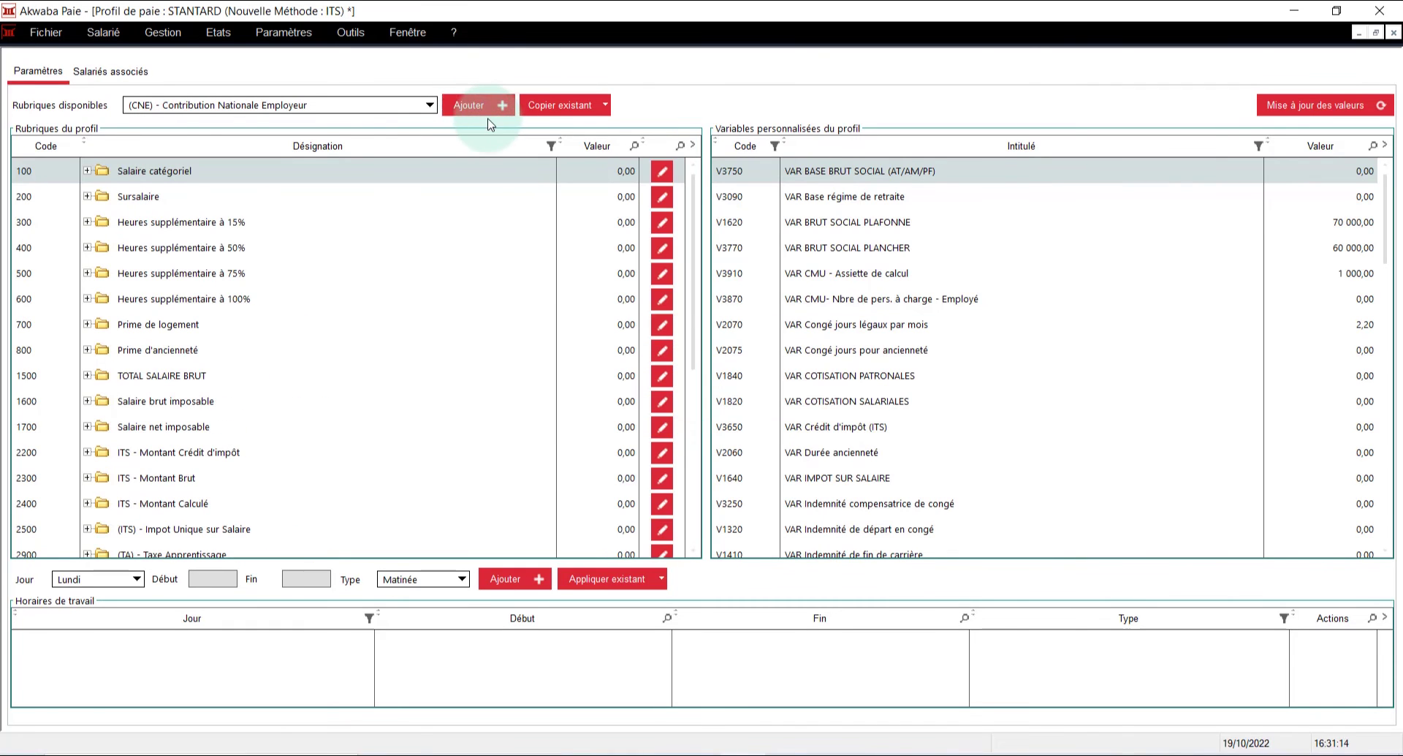
Check the remaining available rubriques and review the ITS rubriques 2200, 2300, 2400 and 2500 in the profile
left_click(430, 107)
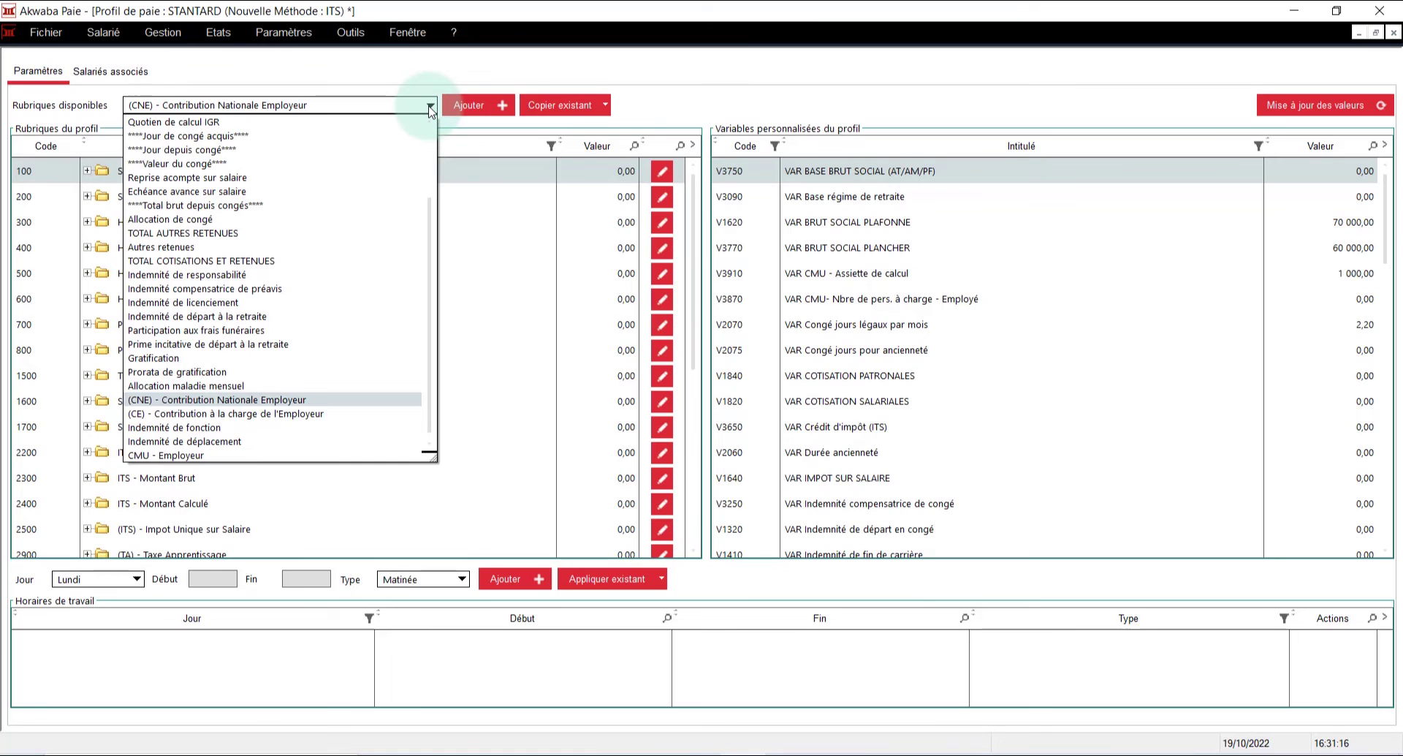
left_click(430, 107)
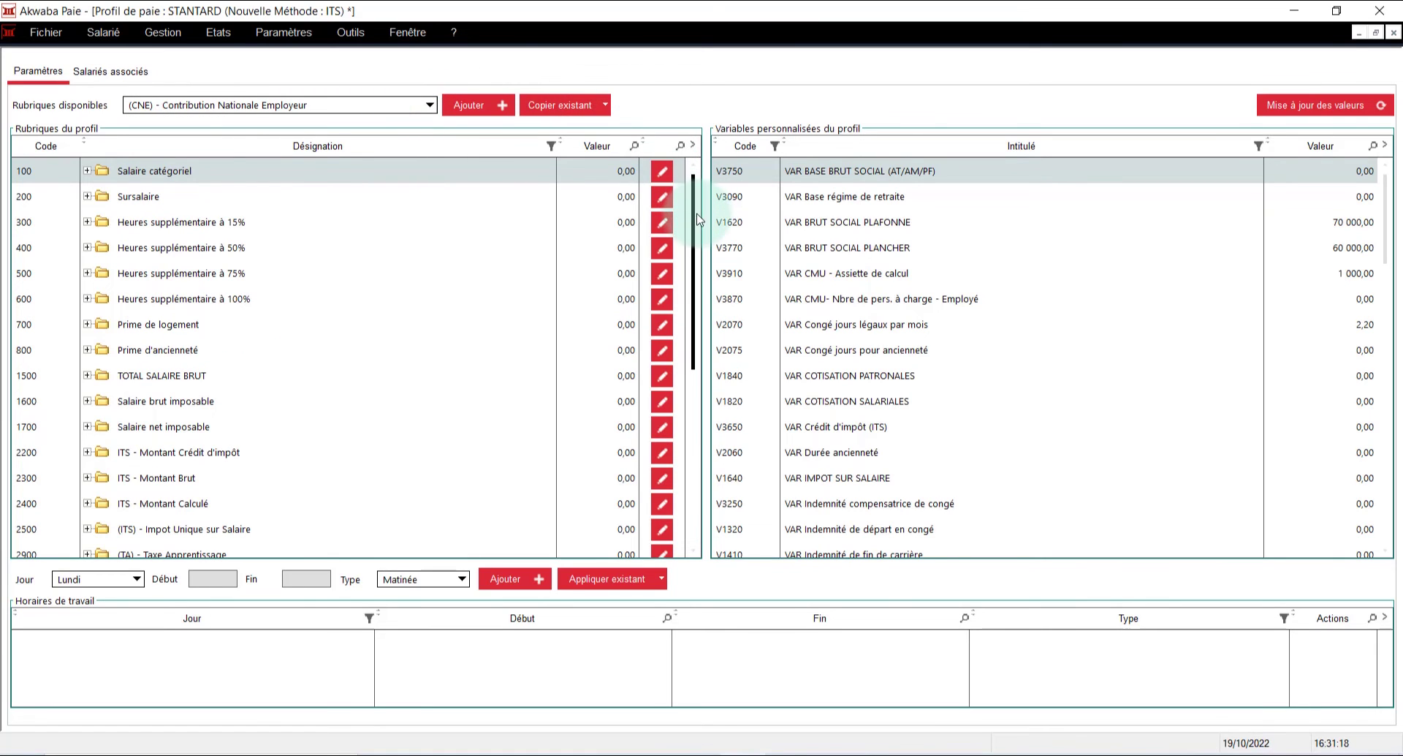
left_click_drag(694, 231, 695, 309)
left_click(291, 335)
left_click(288, 312)
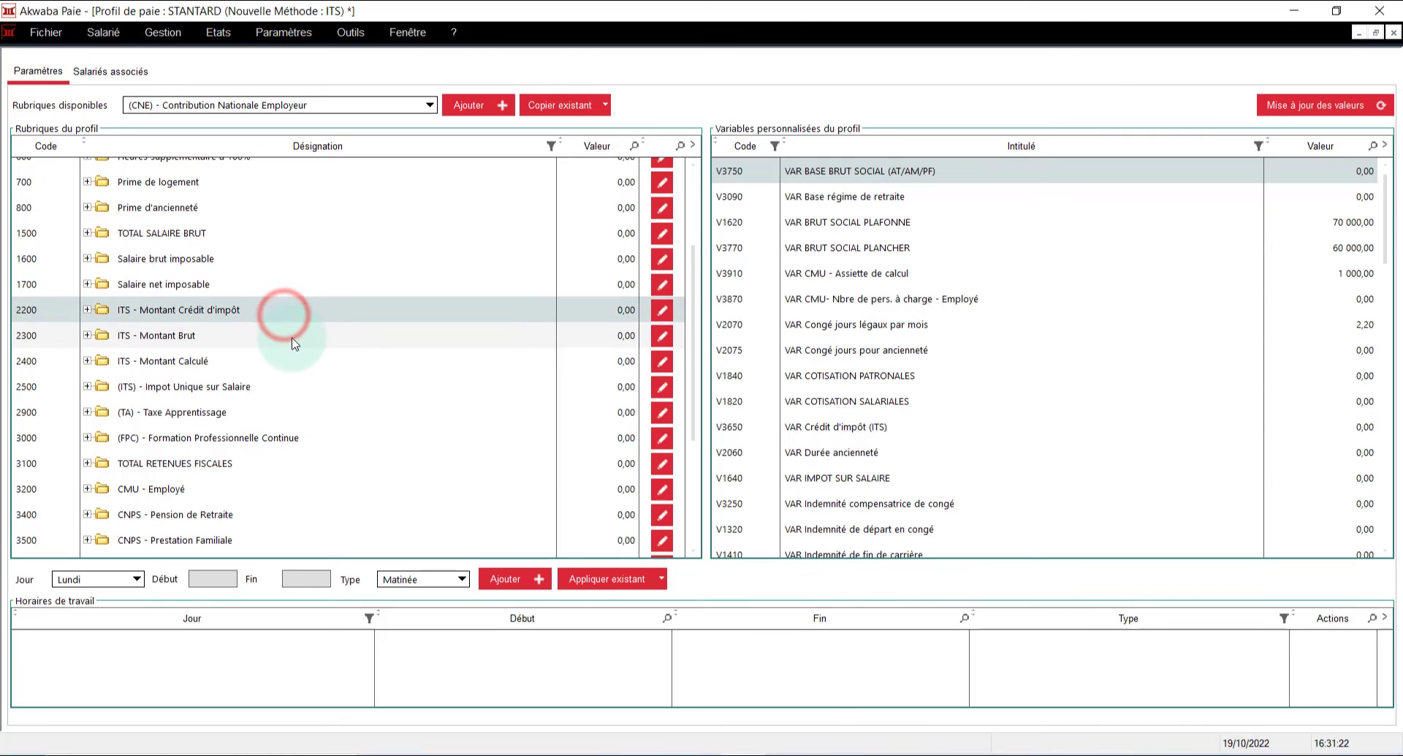
left_click(293, 338)
left_click(299, 362)
left_click(304, 386)
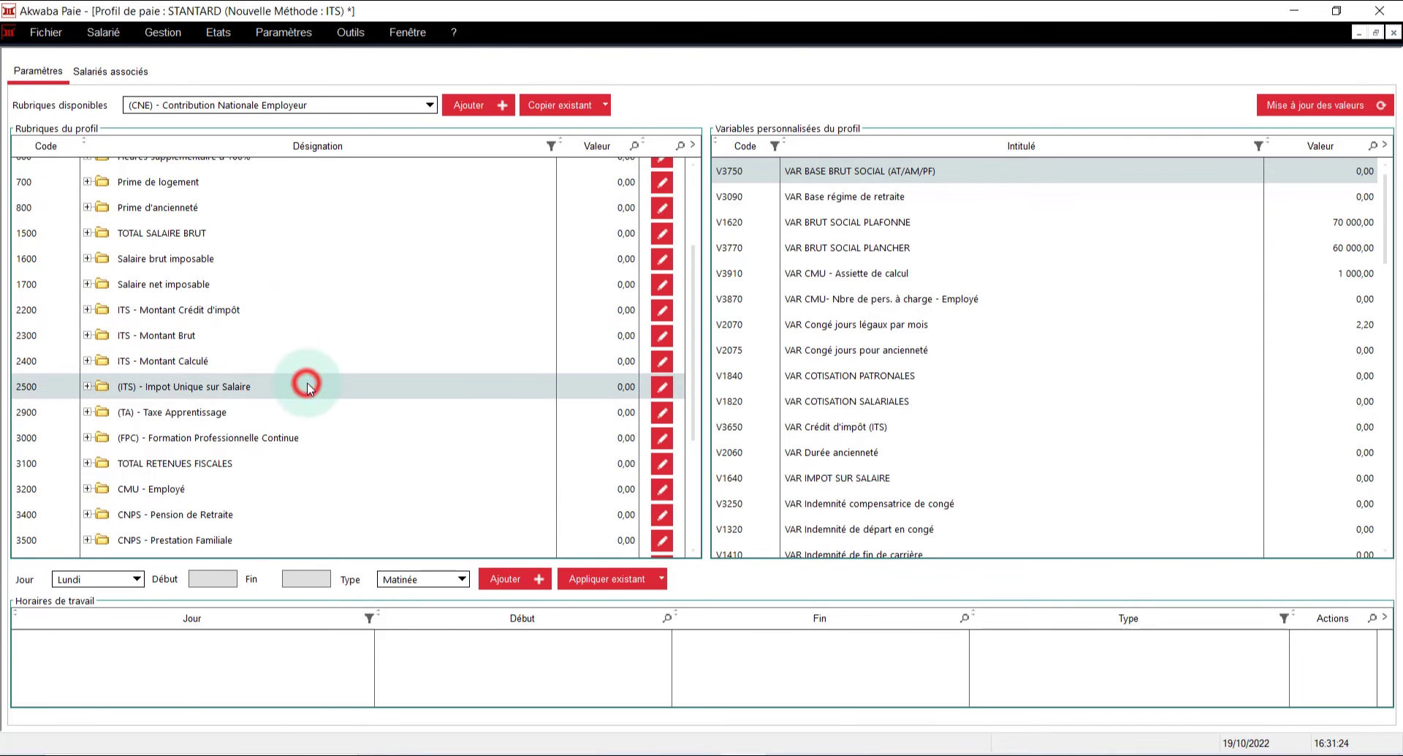
Assign the ITS profile to the first employee with the function Analyste programmeur, confirm the assignment and close the assignment dialog
left_click(111, 70)
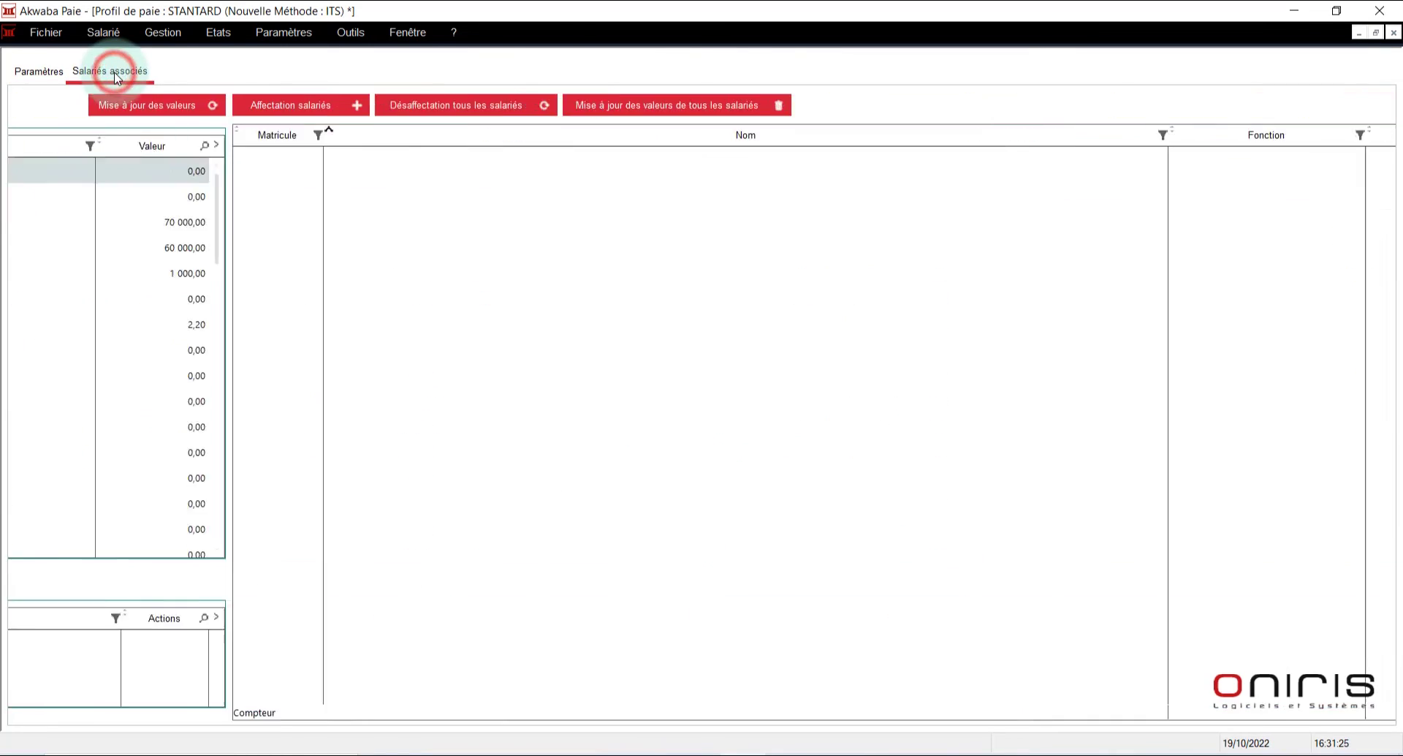
left_click(122, 108)
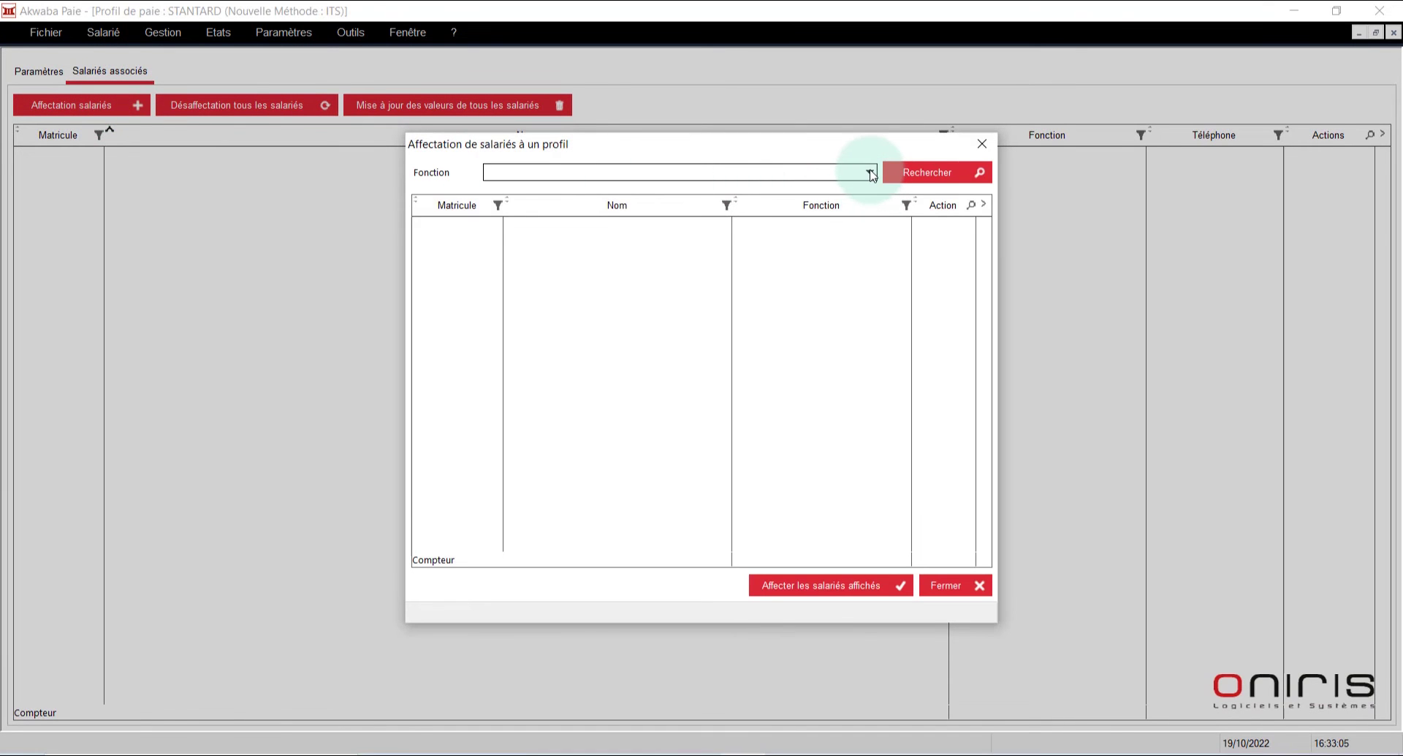
left_click(871, 172)
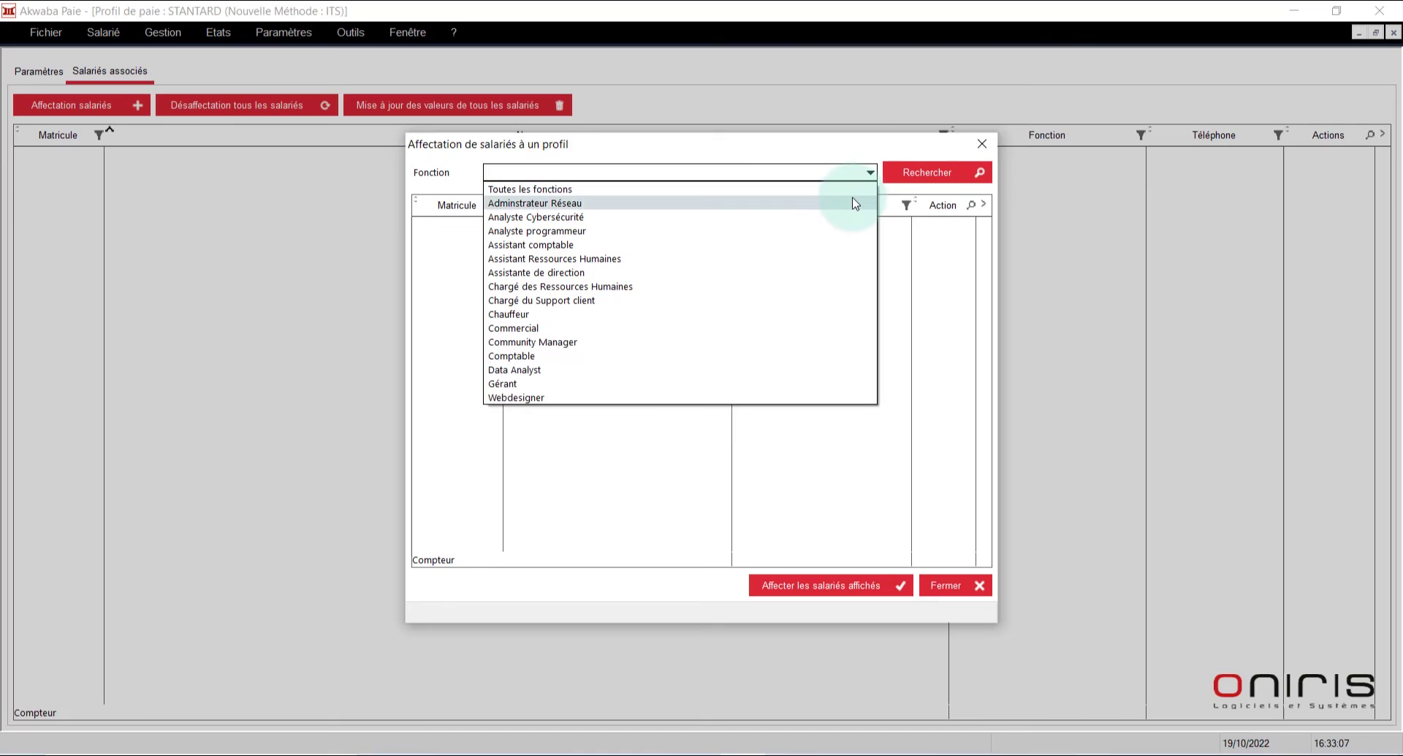
left_click(838, 231)
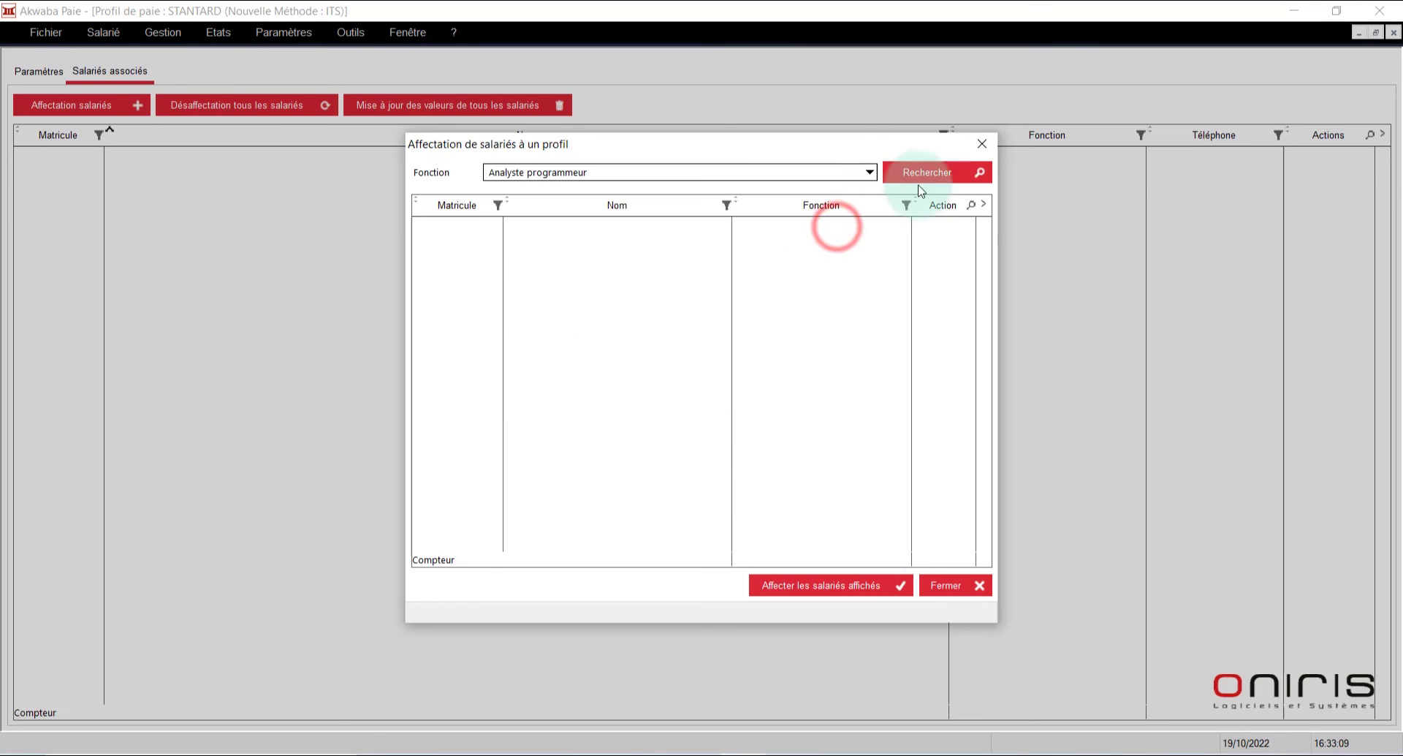
left_click(932, 172)
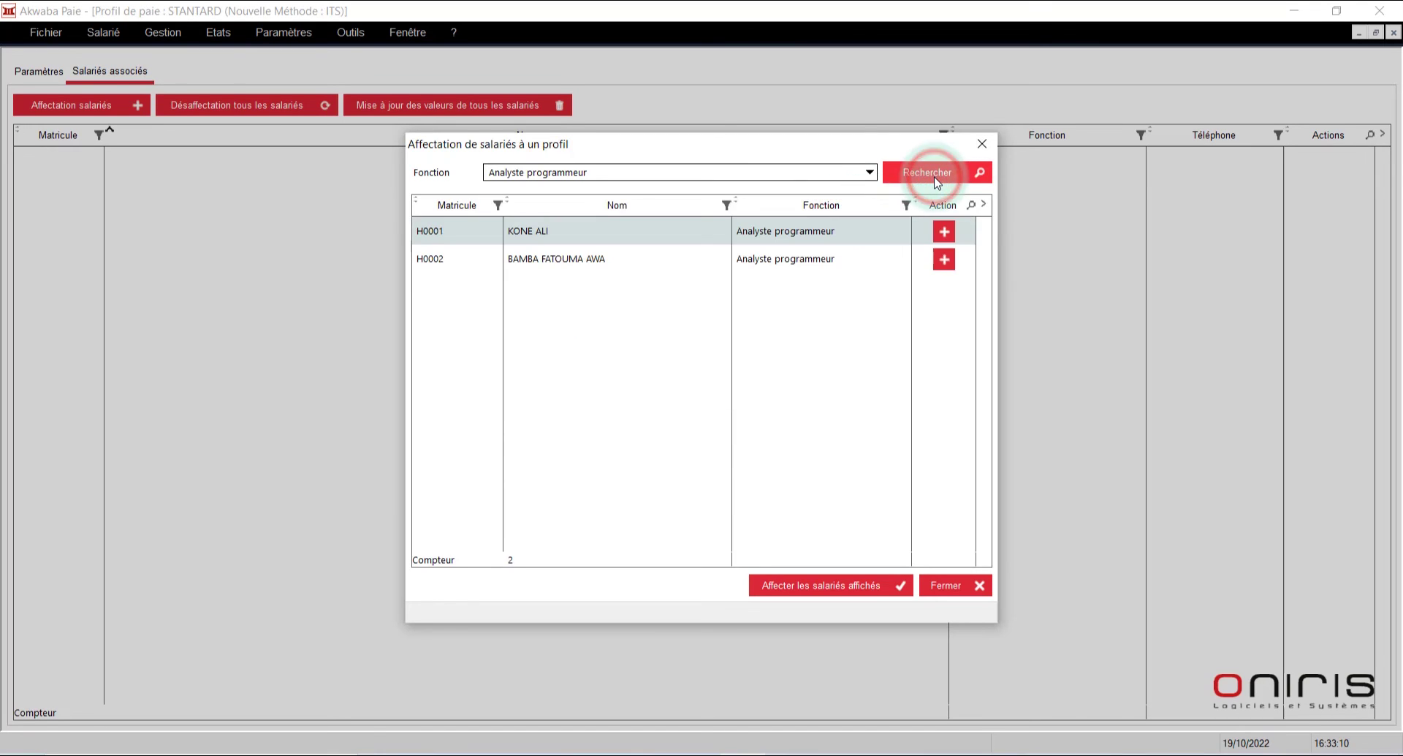
left_click(943, 231)
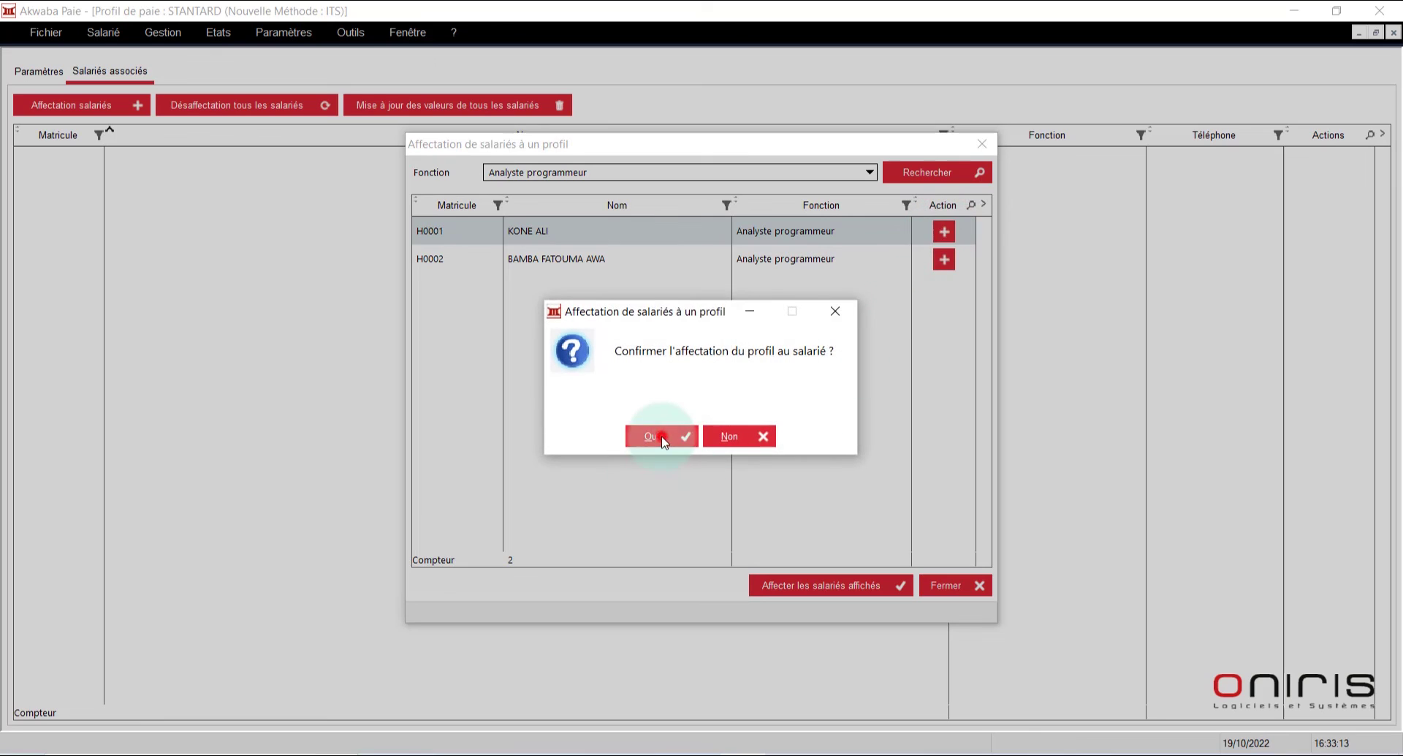
left_click(662, 436)
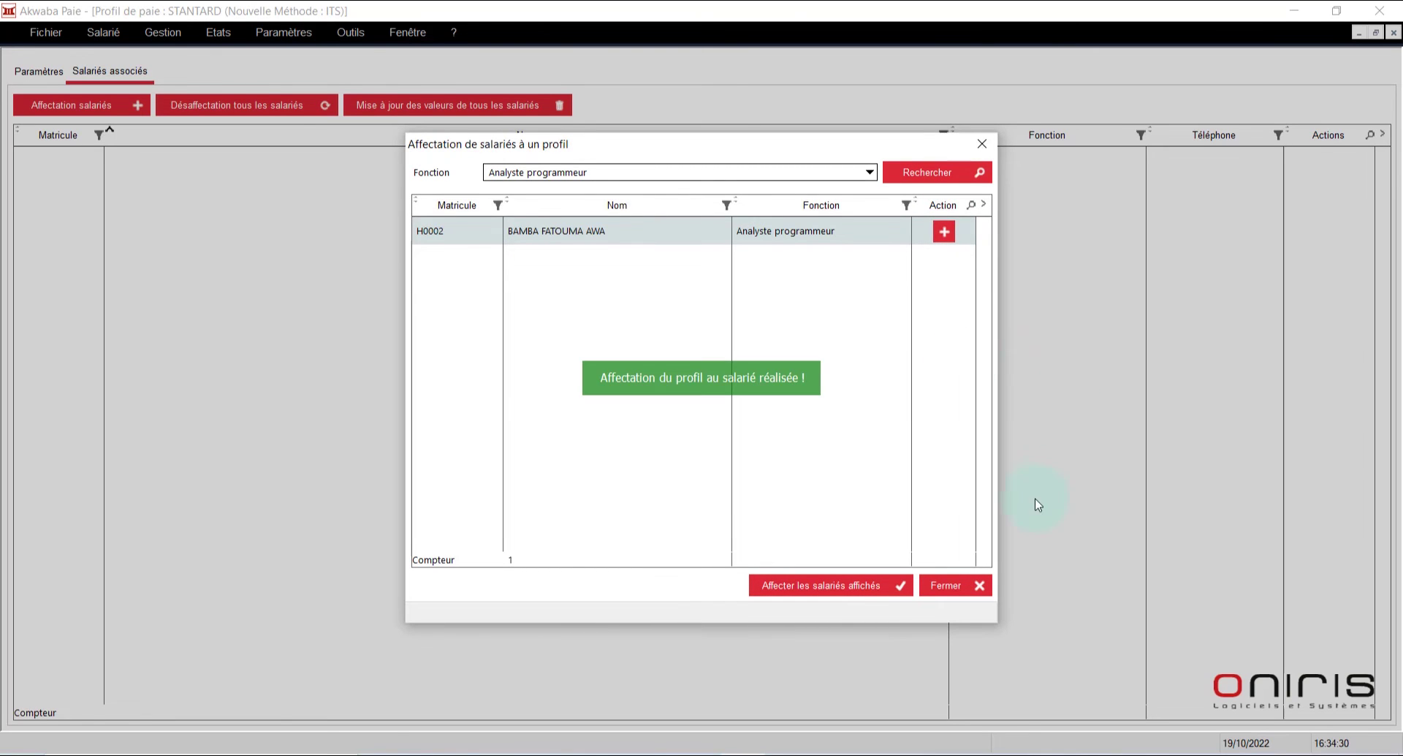
left_click(965, 592)
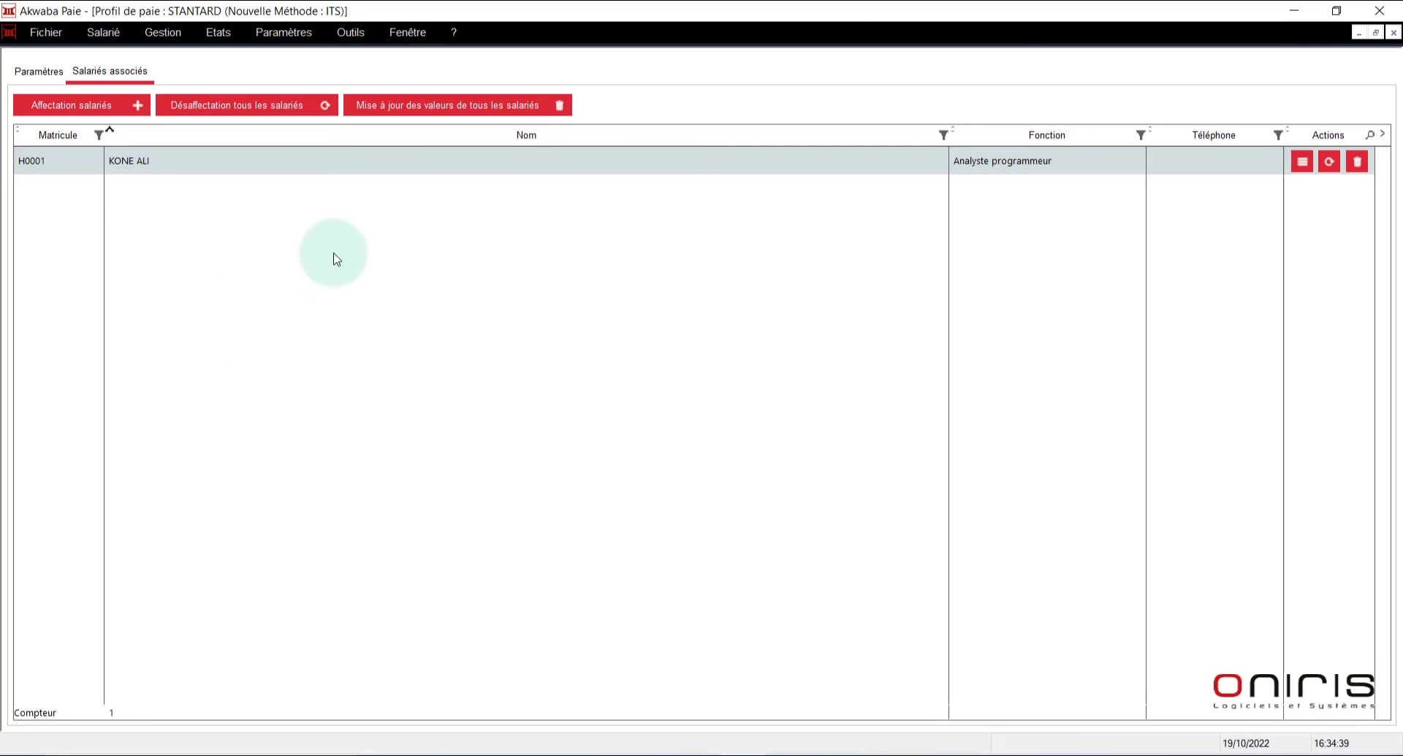
Update the values of all employees associated with the ITS profile, then close the profile and the pay profile list
left_click(513, 108)
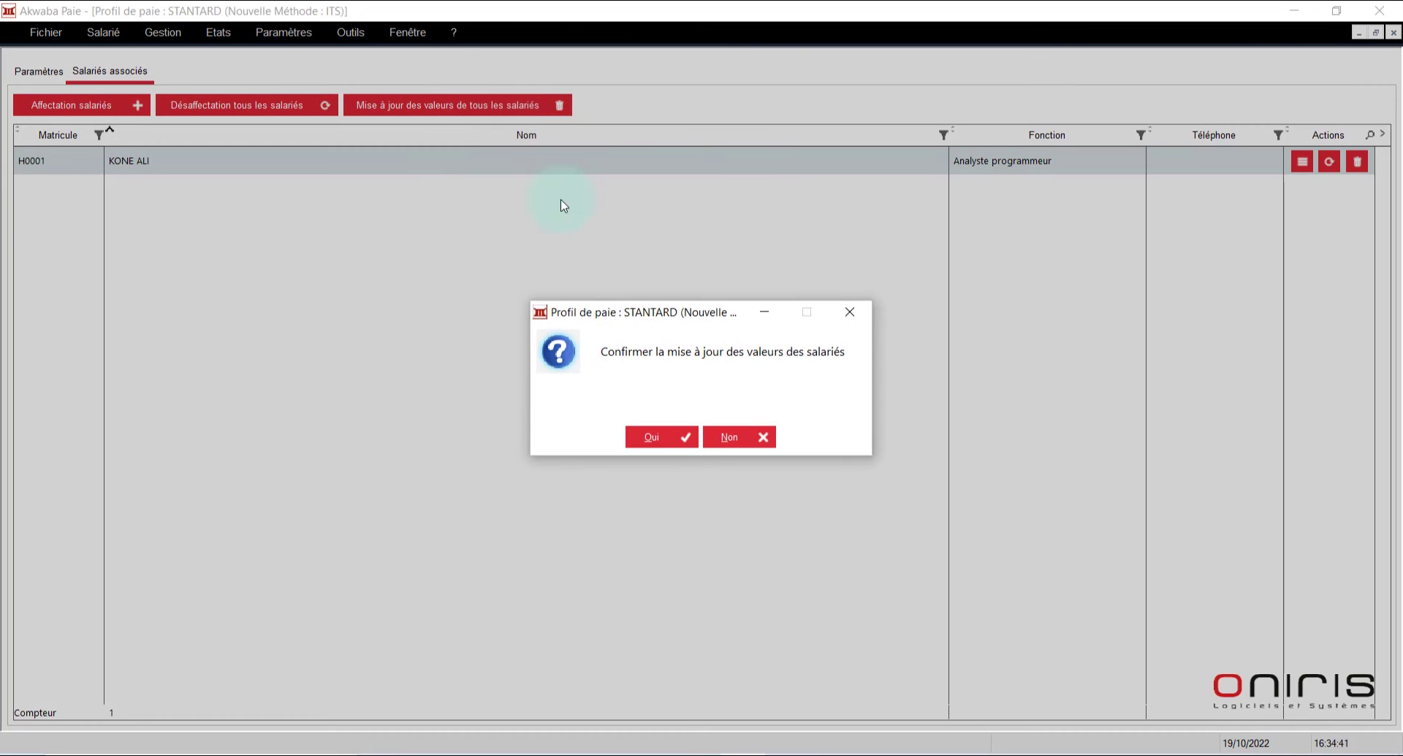
left_click(654, 441)
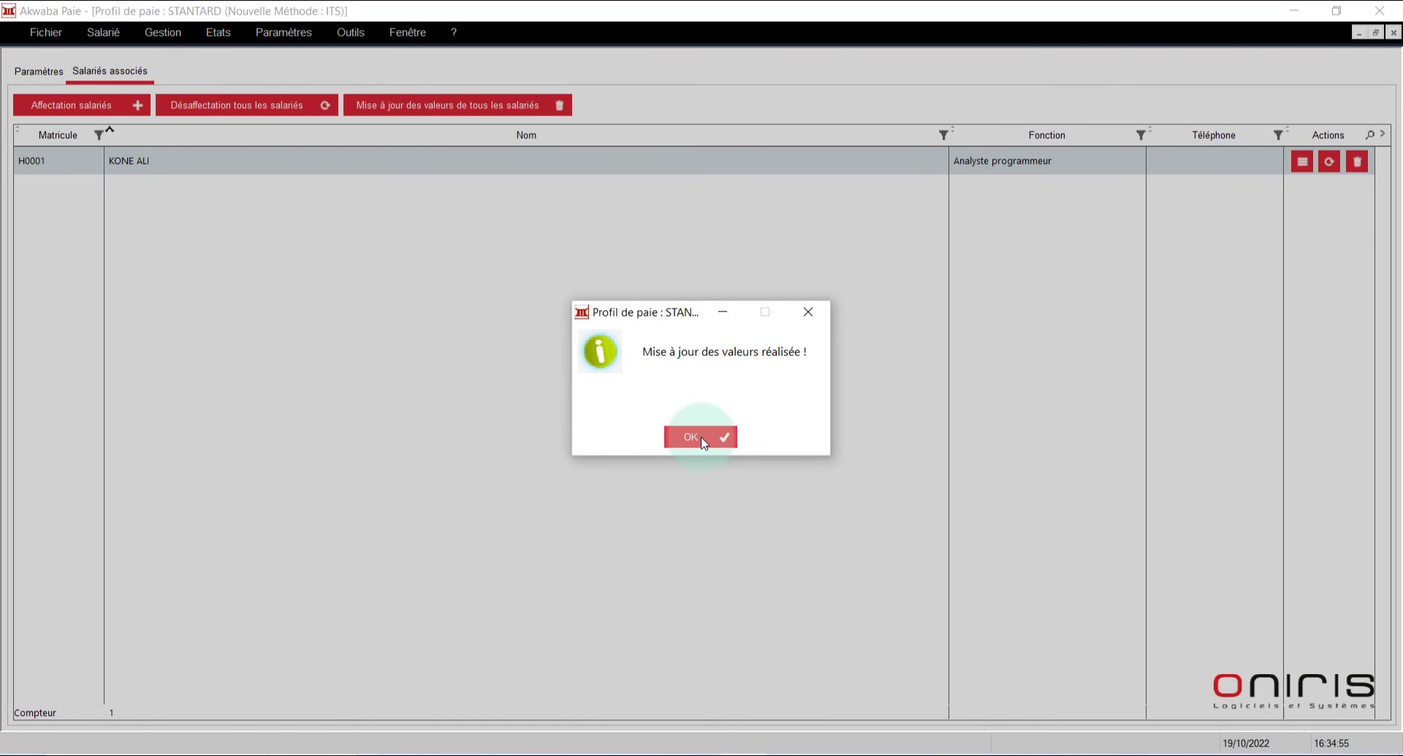
left_click(700, 437)
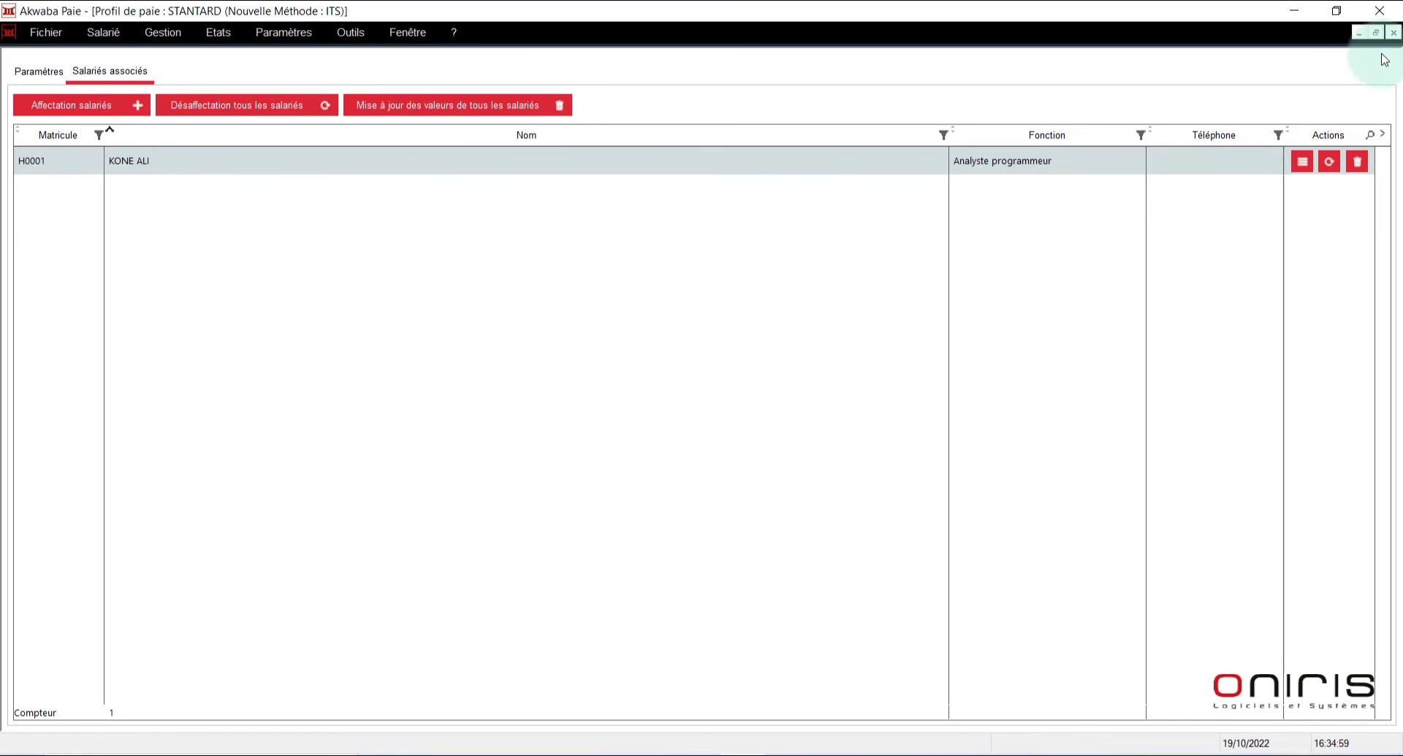
left_click(1394, 34)
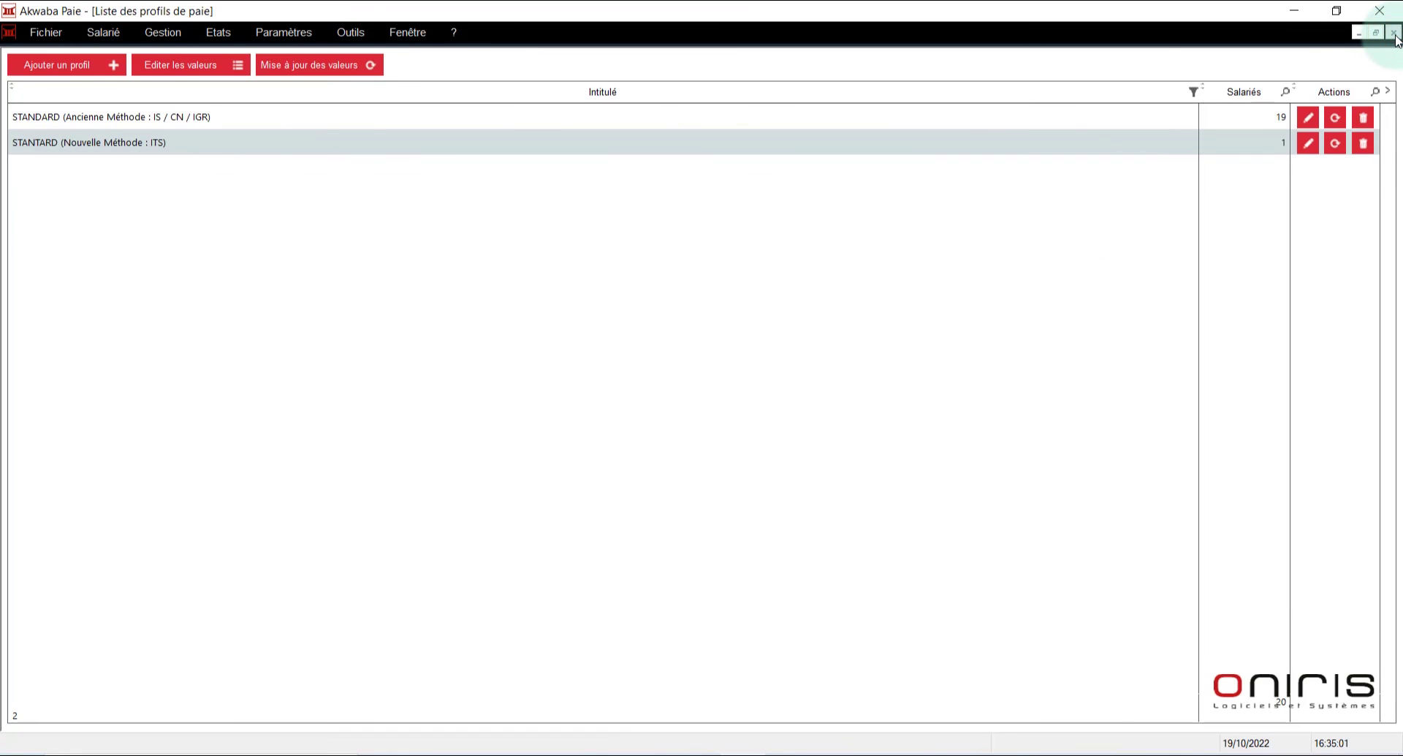
left_click(1394, 35)
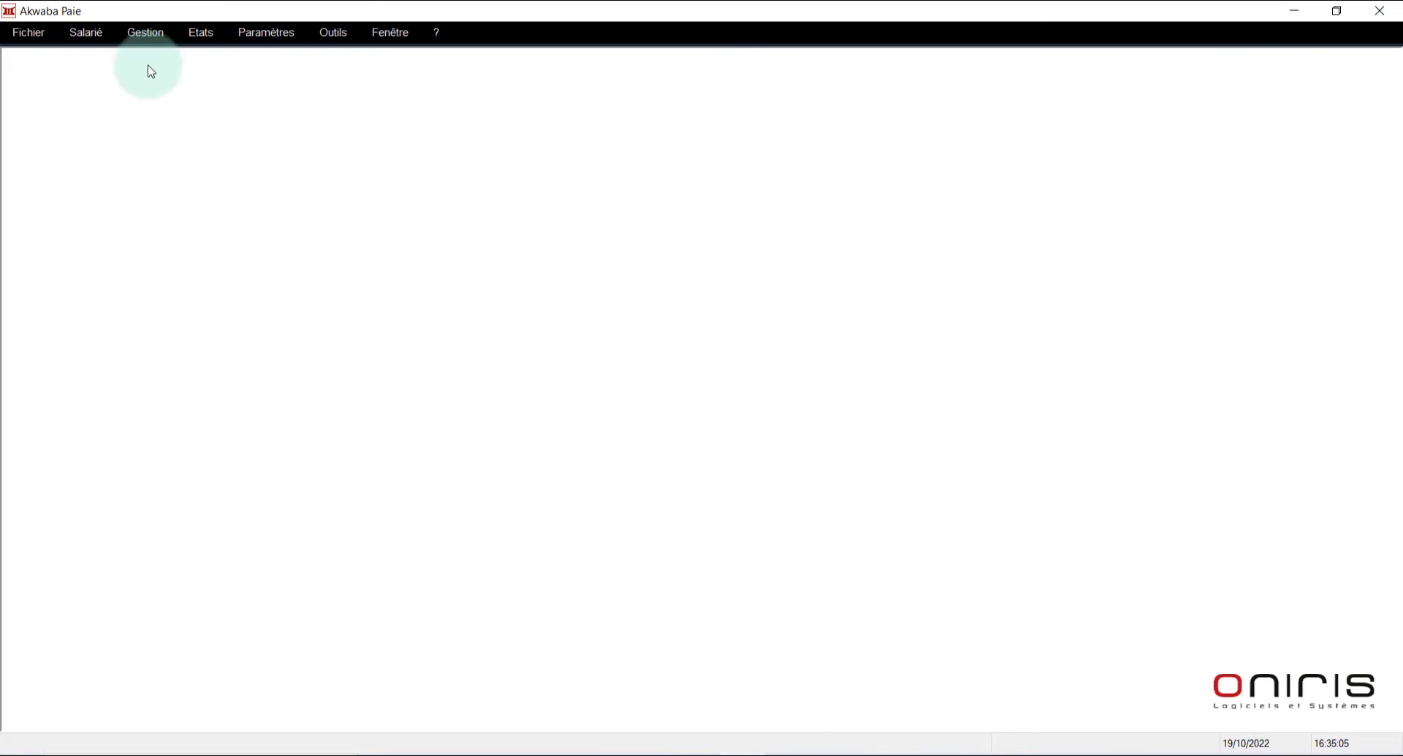
Insert the first employee with the function Analyste programmeur into the Janvier 2022 payroll calculation, confirm the selection and close the selection dialog
left_click(152, 35)
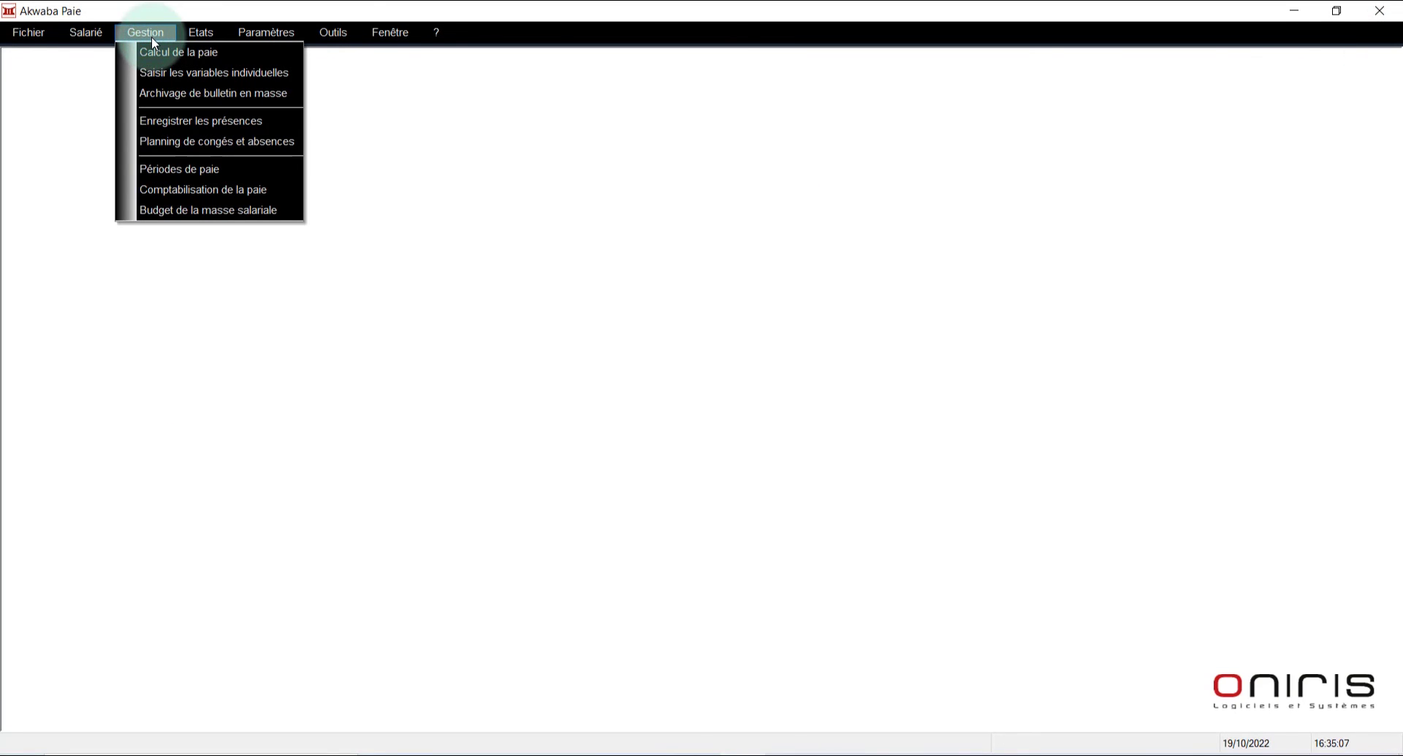
left_click(164, 53)
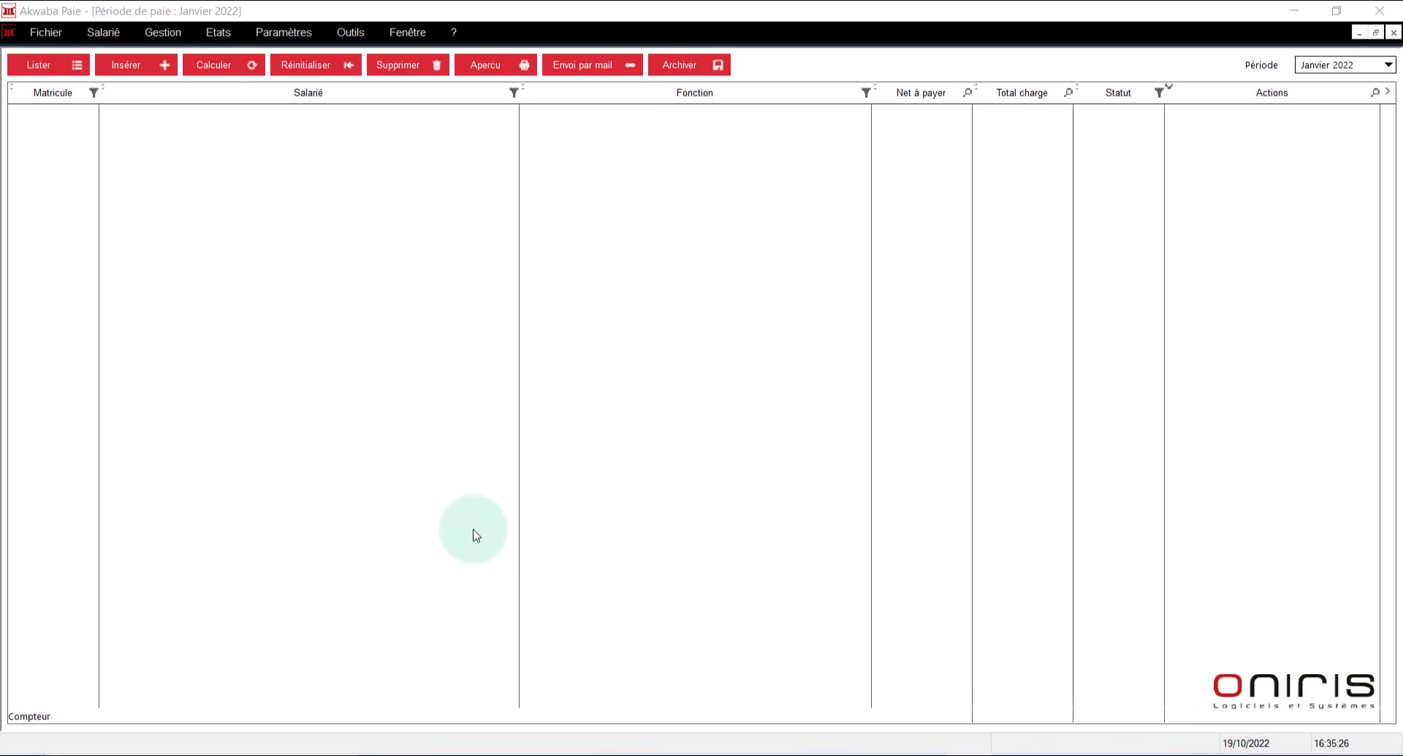
left_click(144, 64)
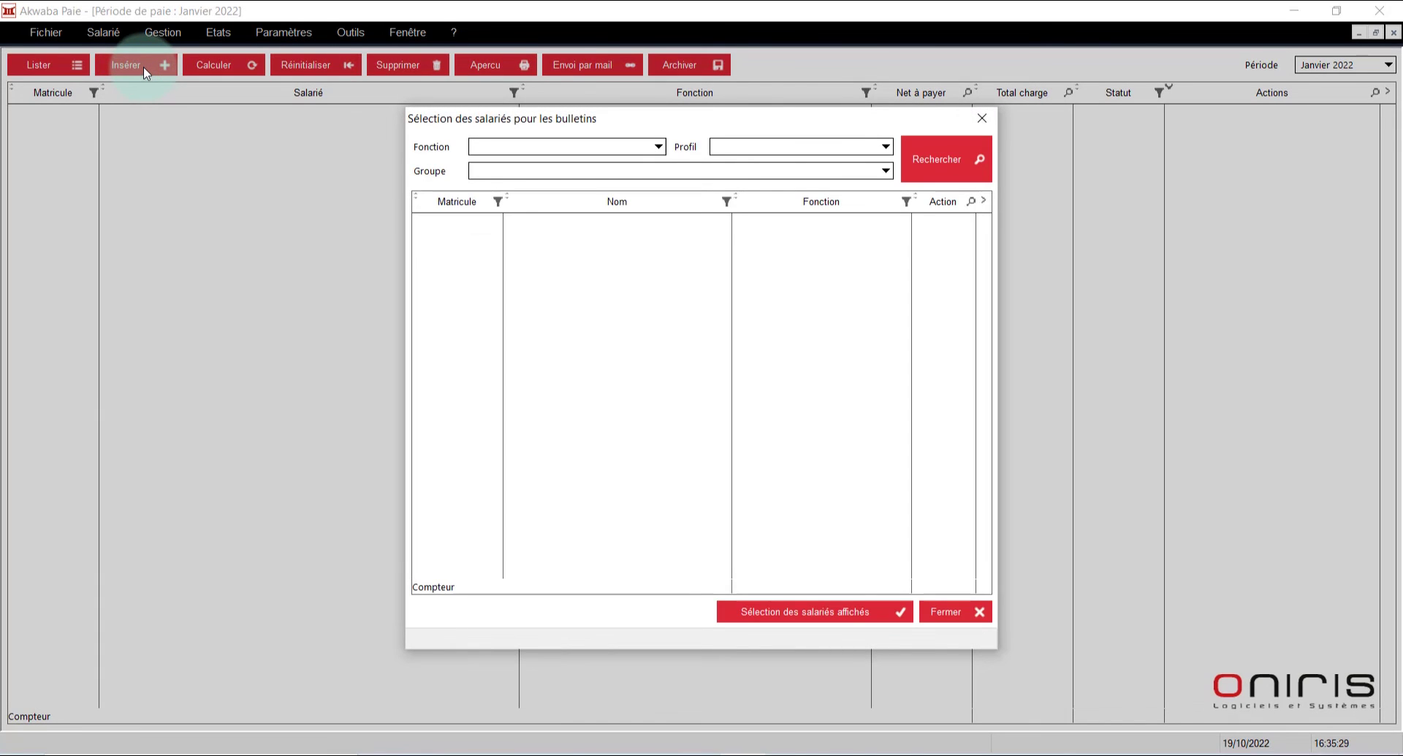
left_click(552, 150)
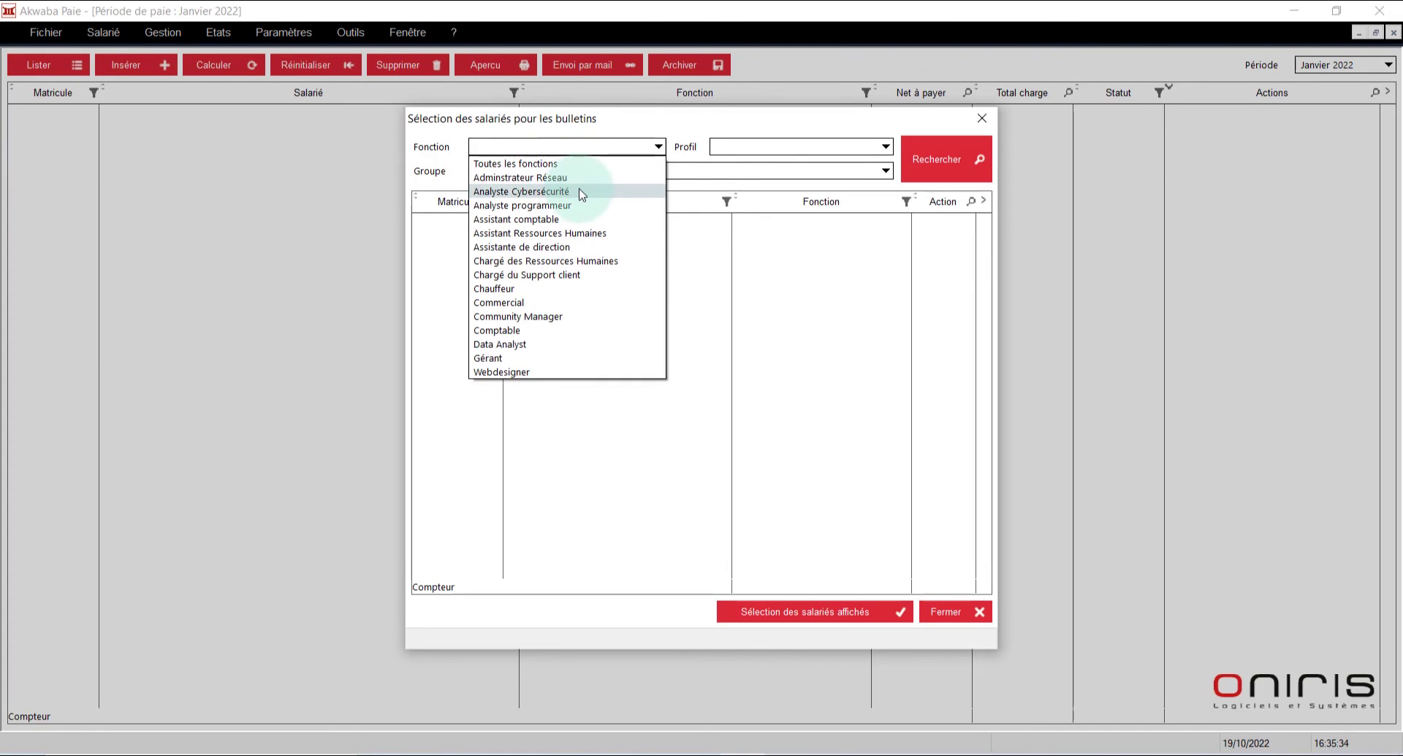
left_click(582, 207)
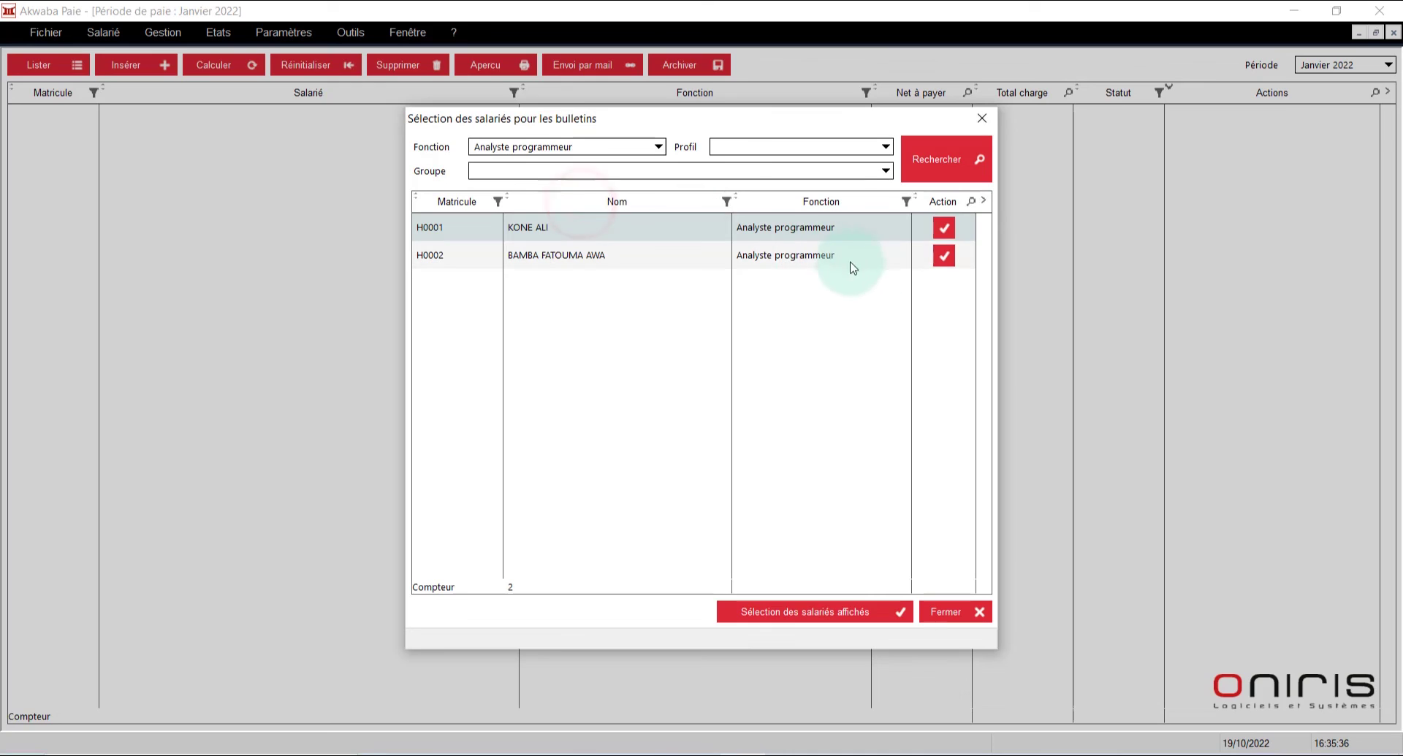
left_click(945, 228)
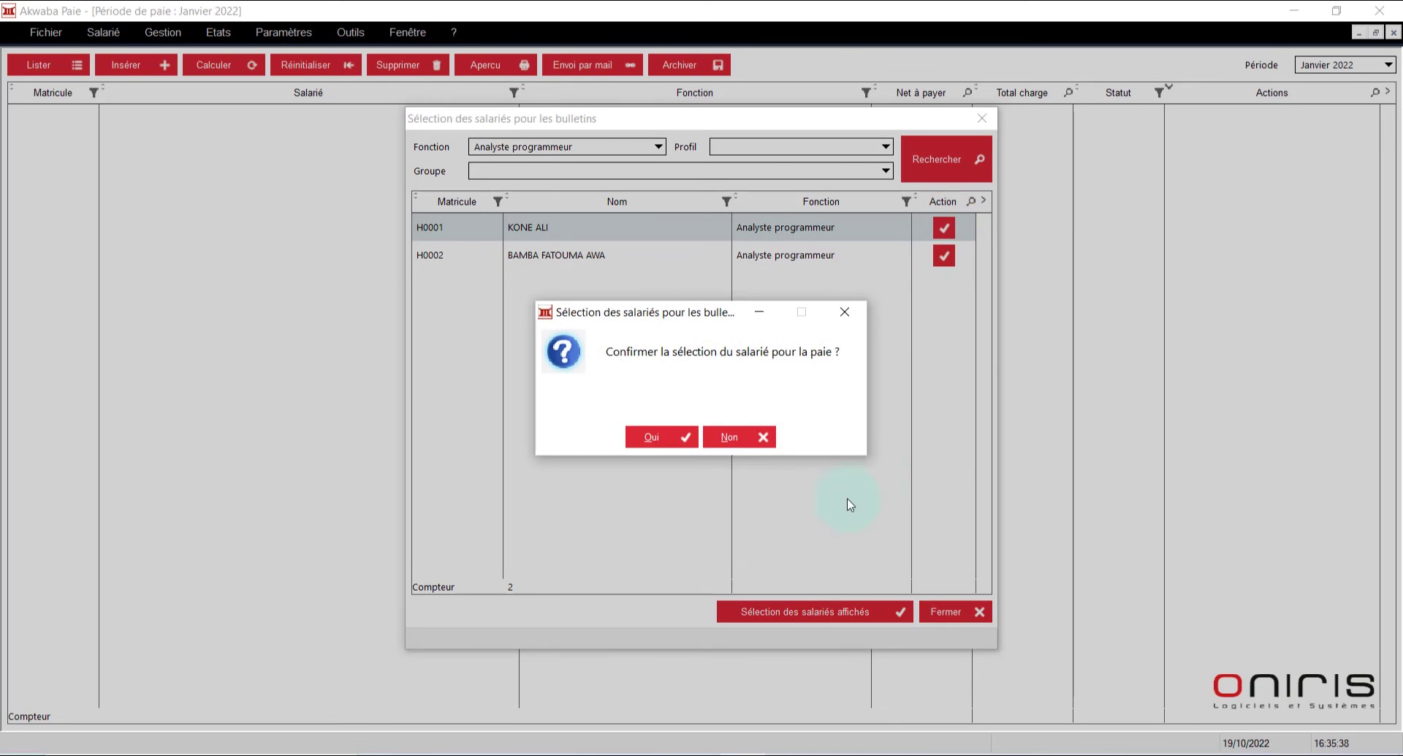
left_click(648, 438)
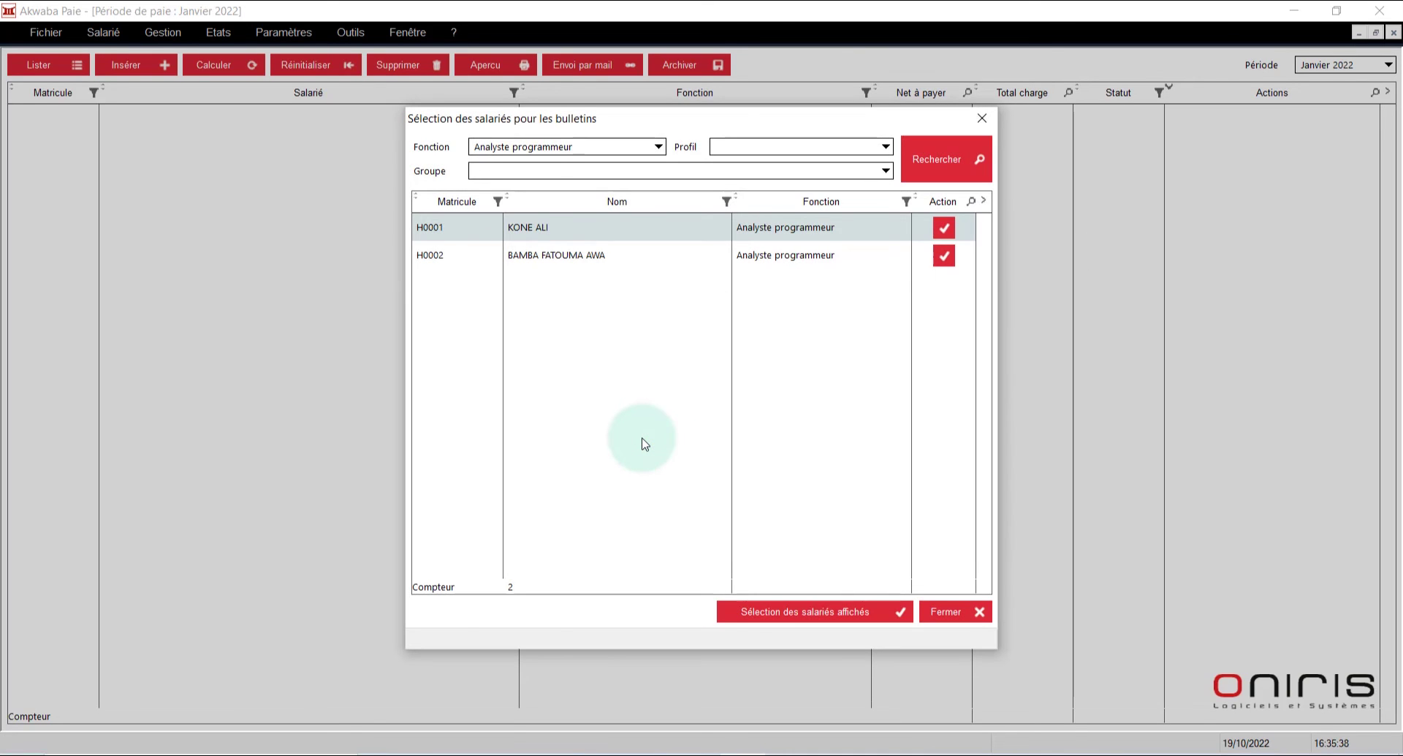
left_click(969, 617)
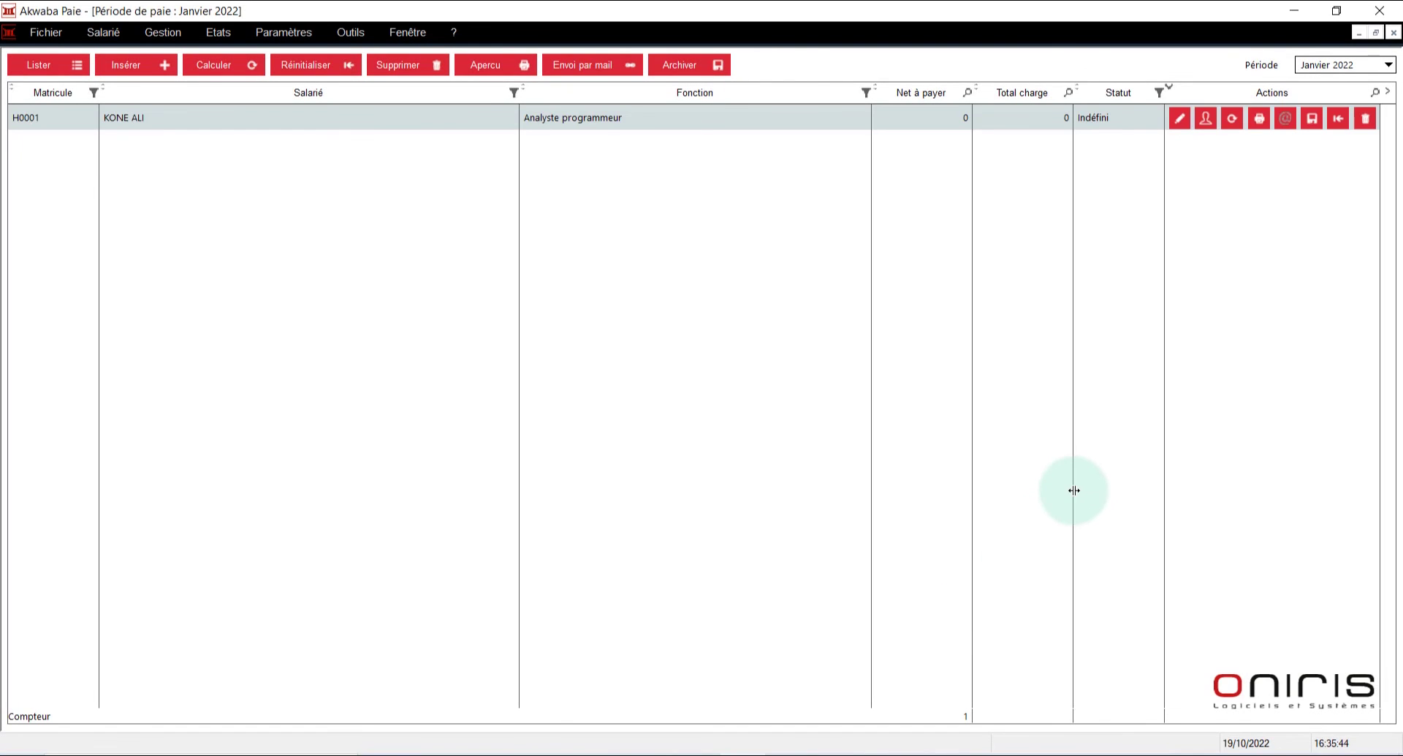
Calculate the inserted employee's payslip for Janvier 2022 and confirm the calculation
left_click(1233, 120)
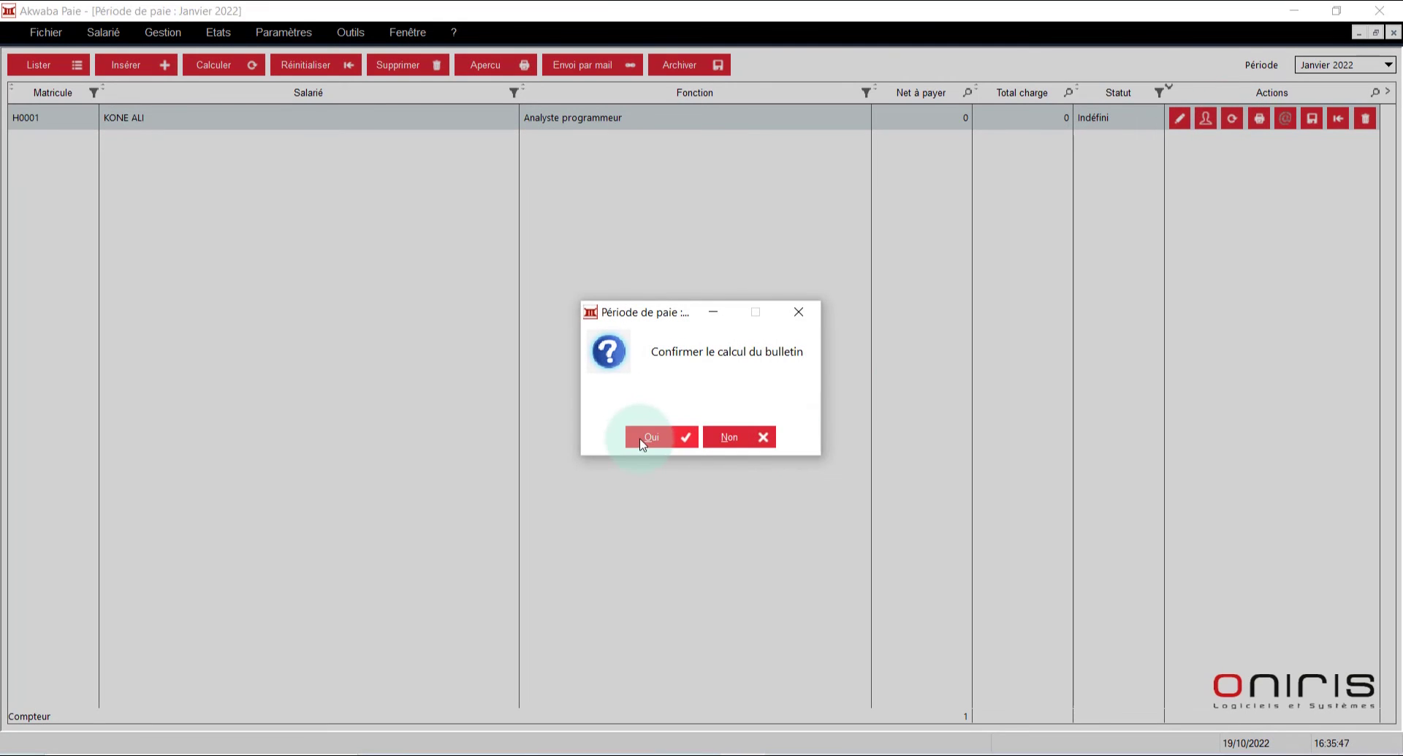
left_click(642, 439)
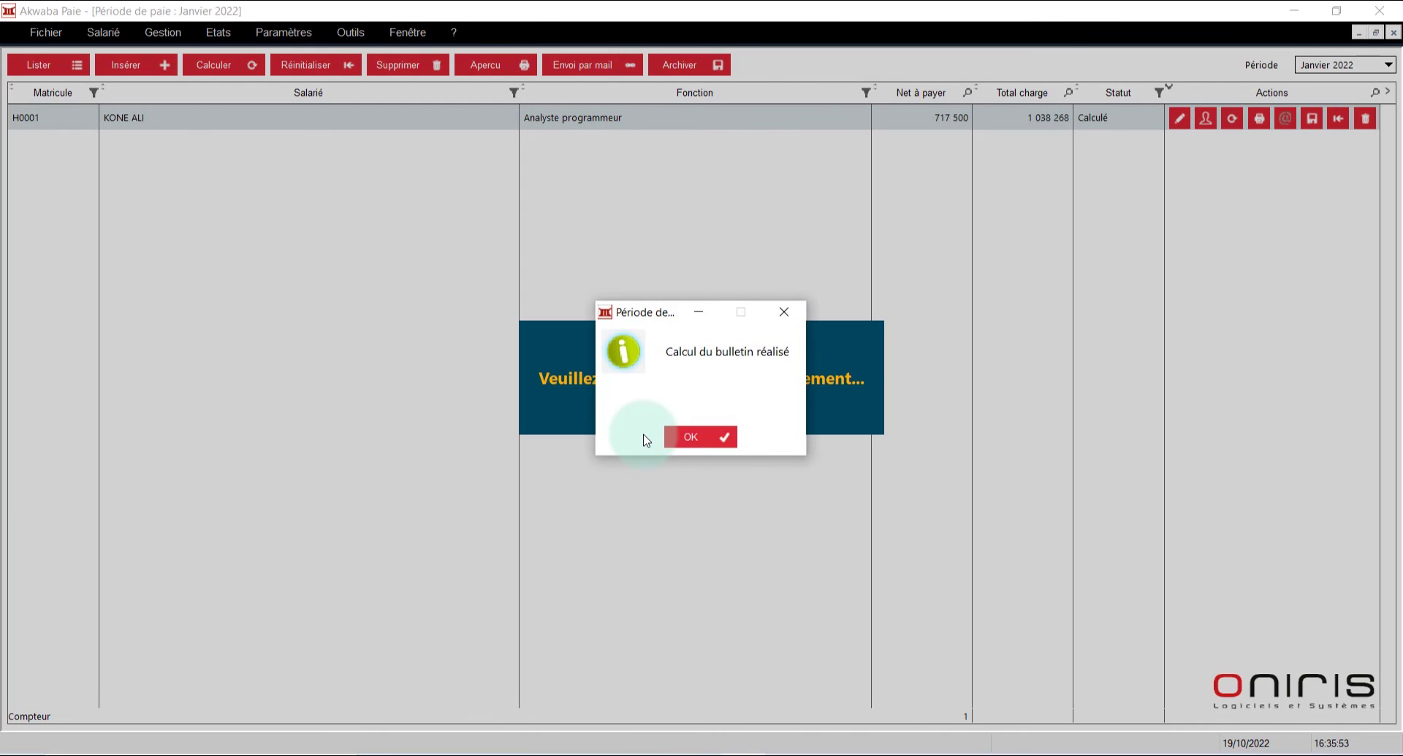
left_click(702, 437)
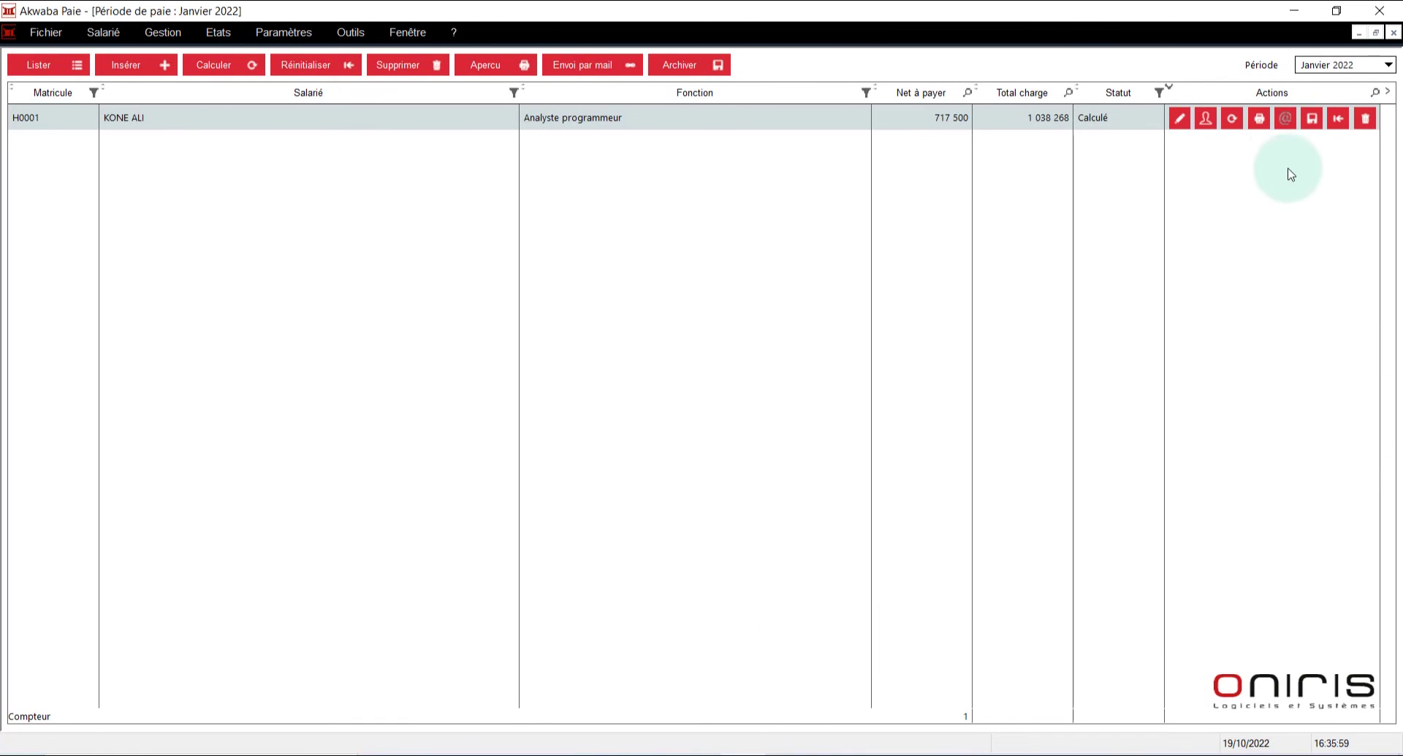
Preview the employee's payslip at 100 % and examine its ITS line and totals, then close the preview and the pay period
left_click(1264, 126)
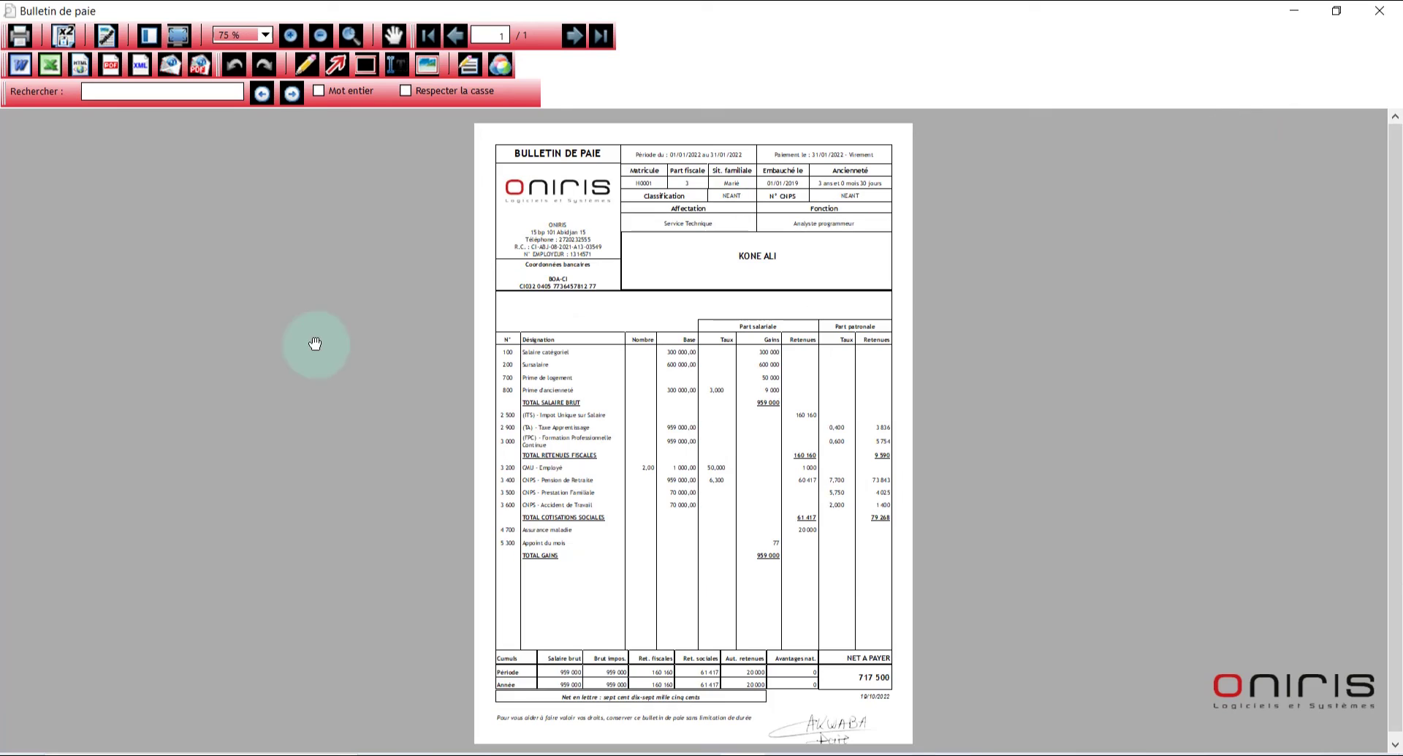
left_click(266, 34)
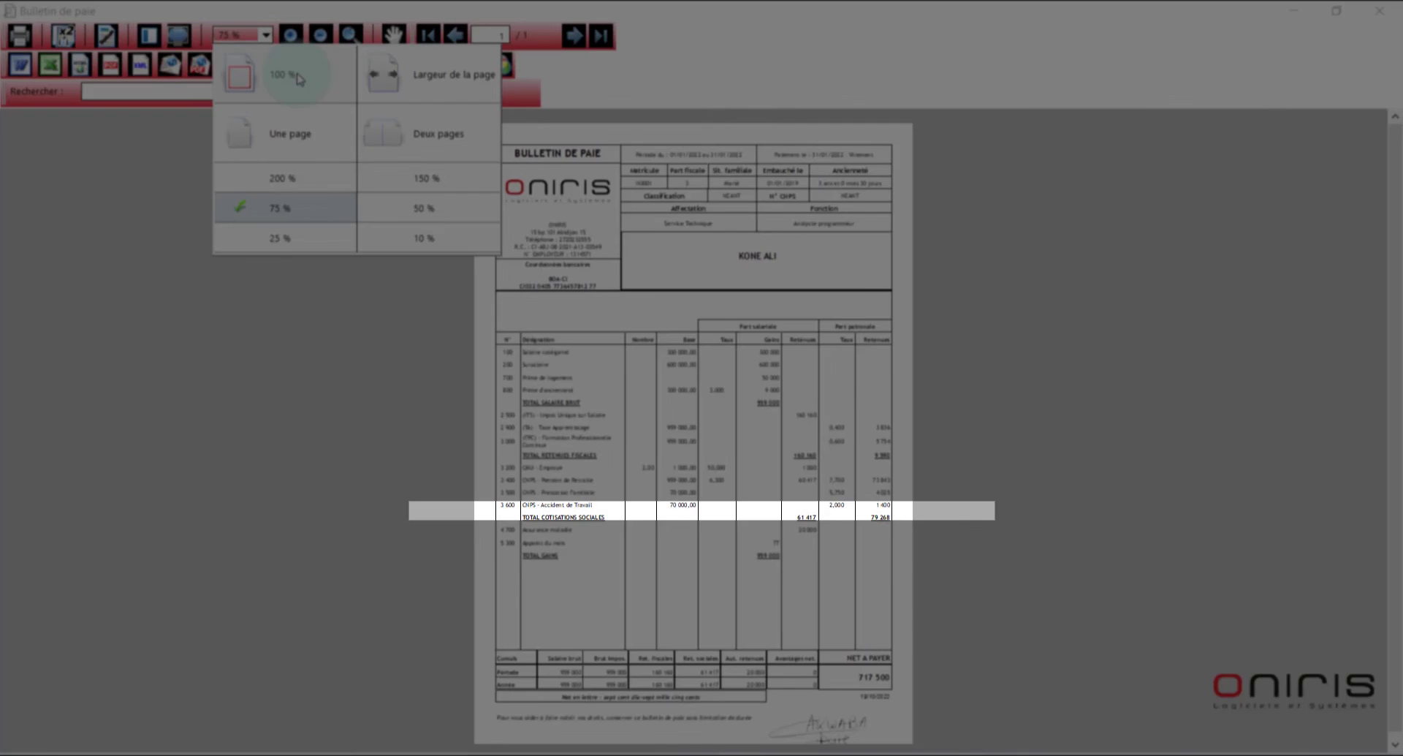
left_click(276, 77)
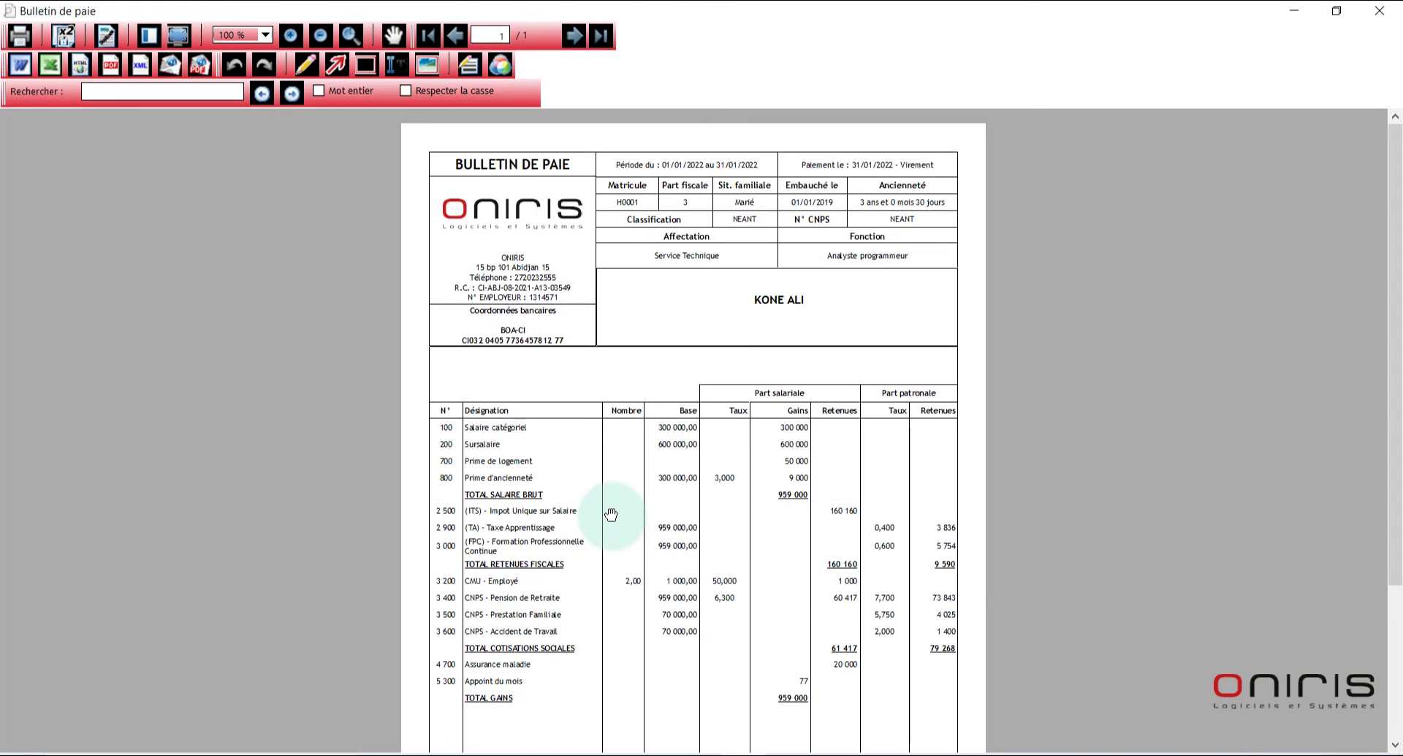
scroll(1073, 550, "down", 5)
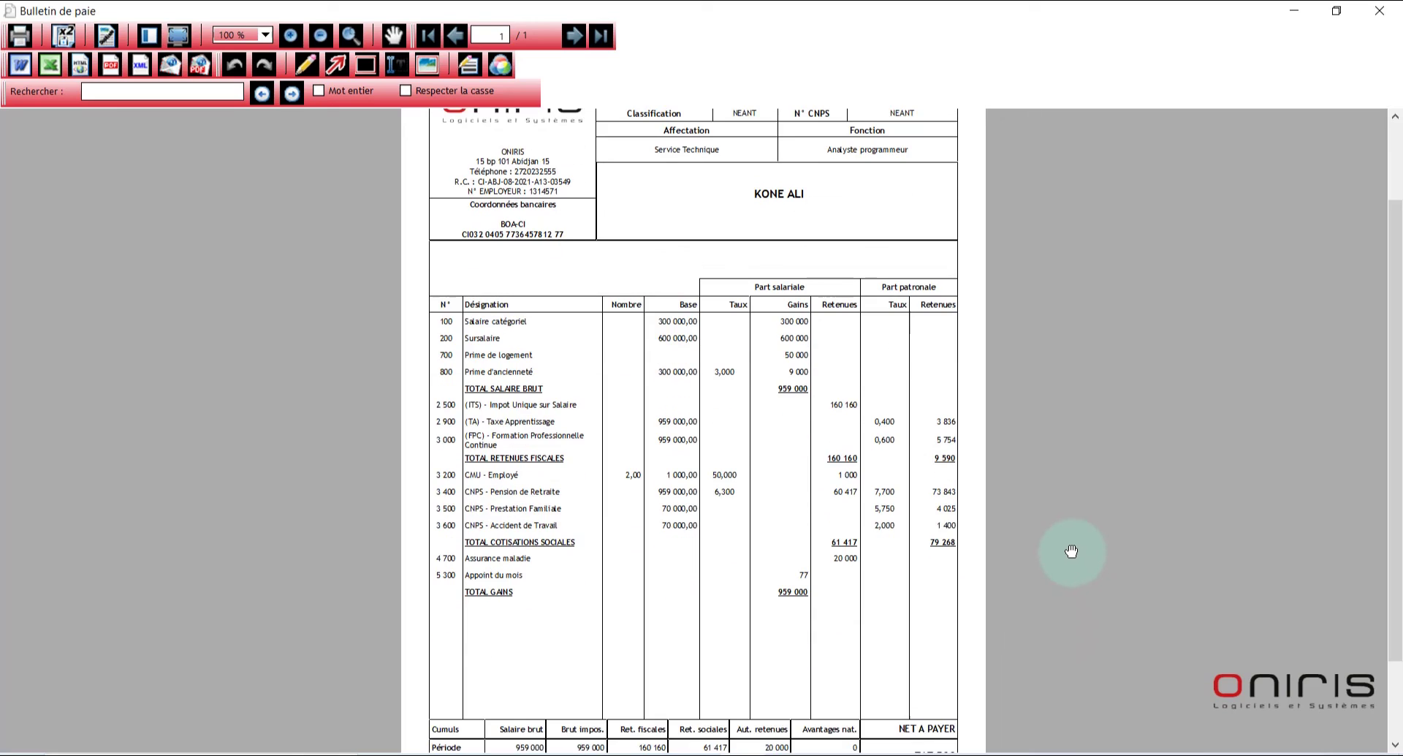
scroll(1073, 548, "up", 5)
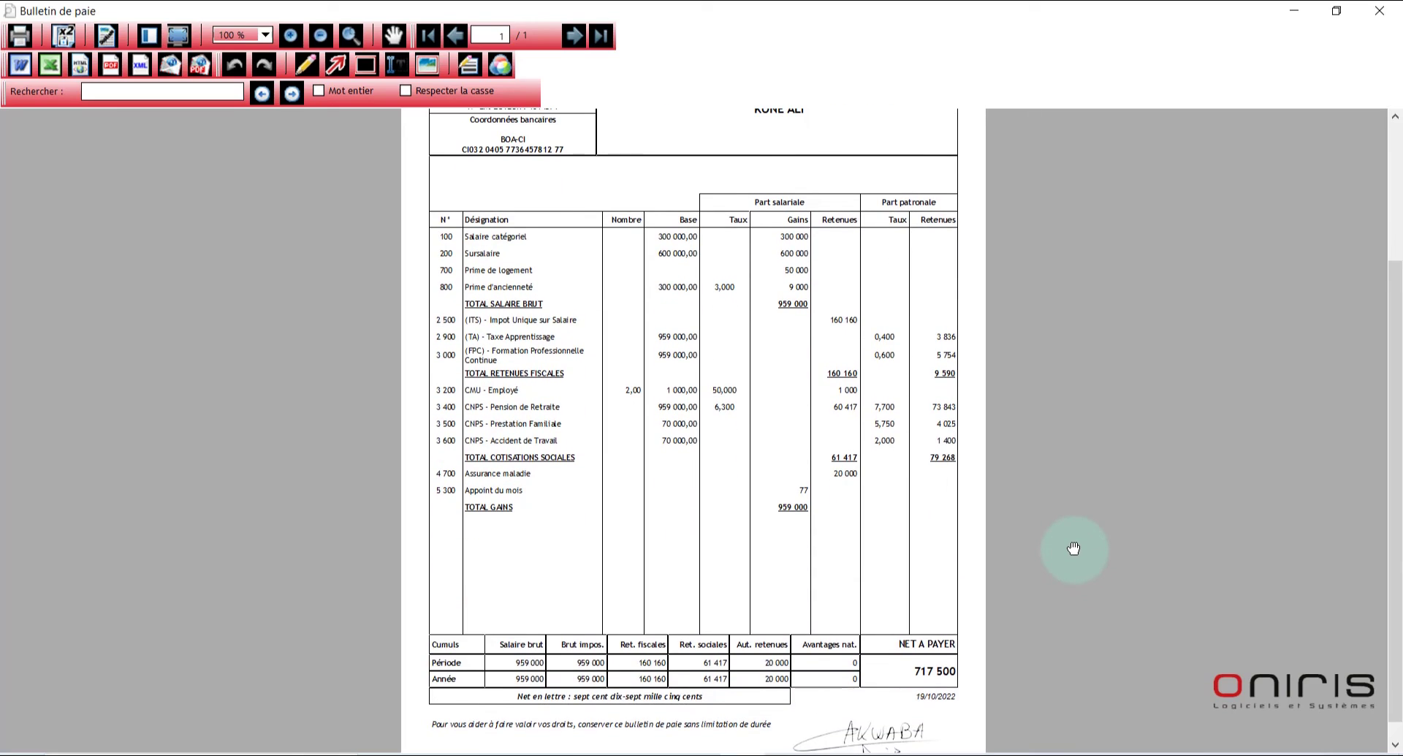
scroll(1072, 548, "up", 1)
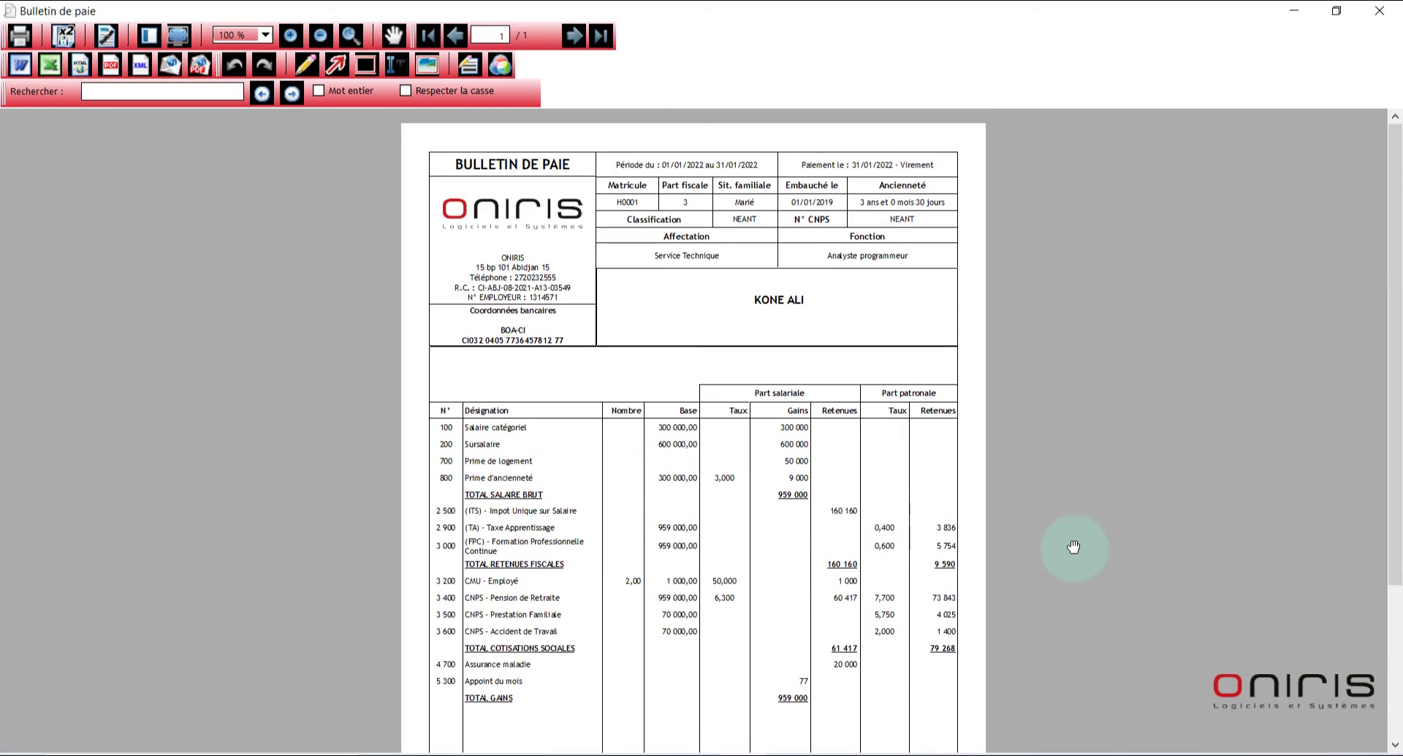
left_click(1390, 13)
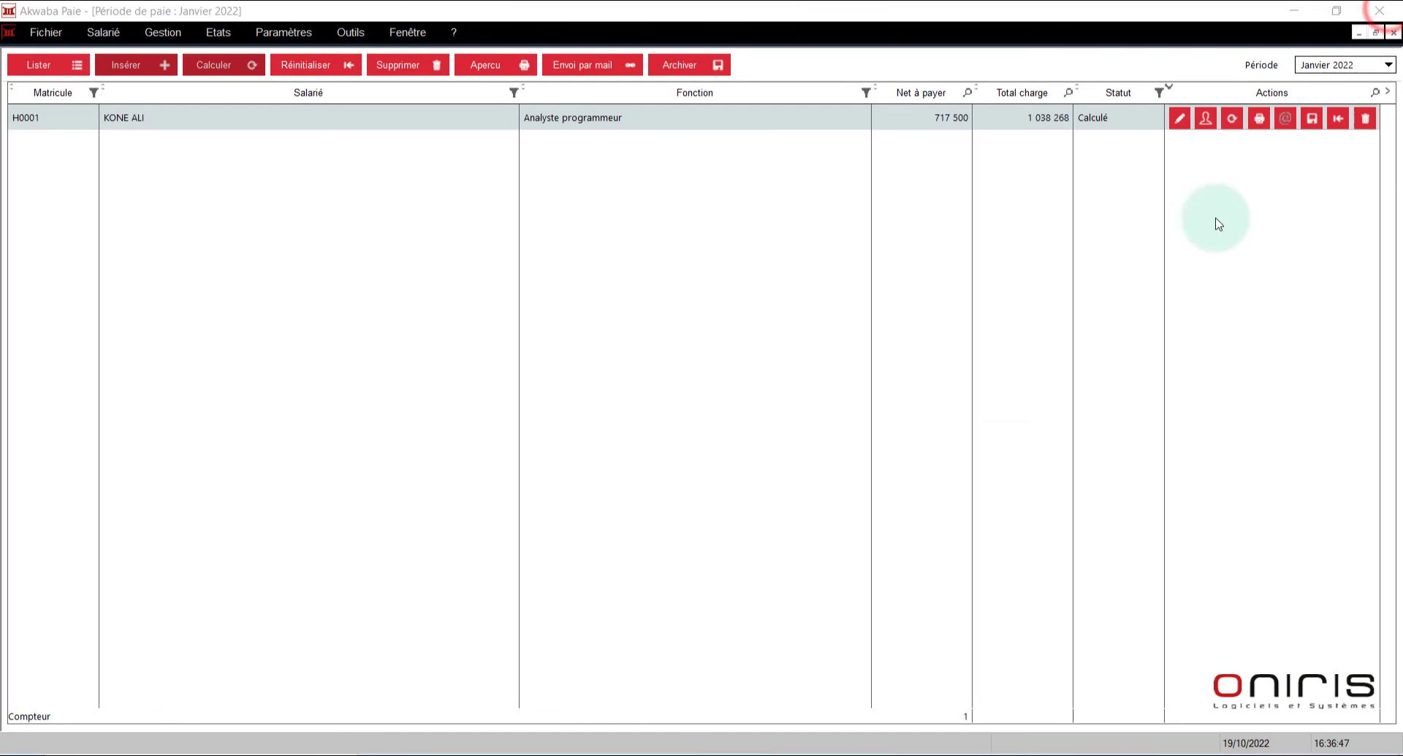
left_click(1394, 33)
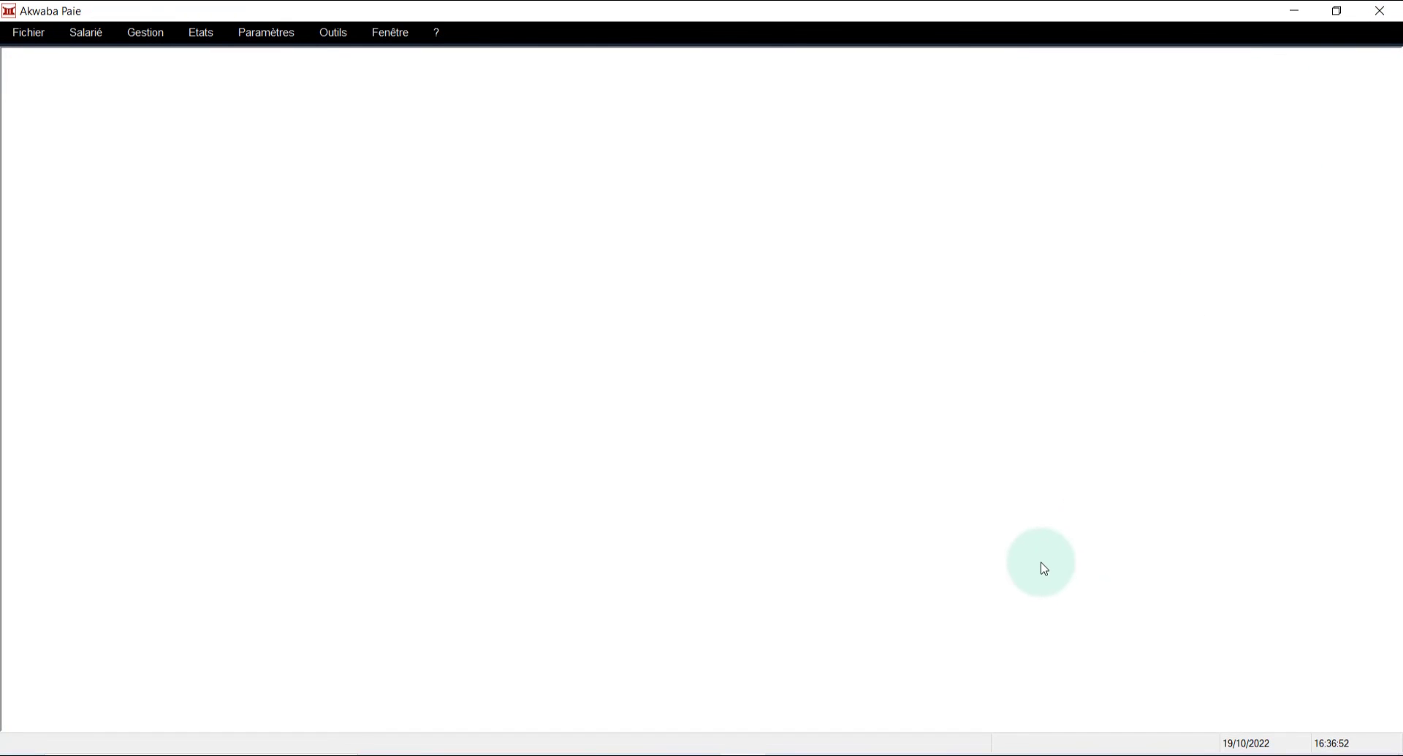